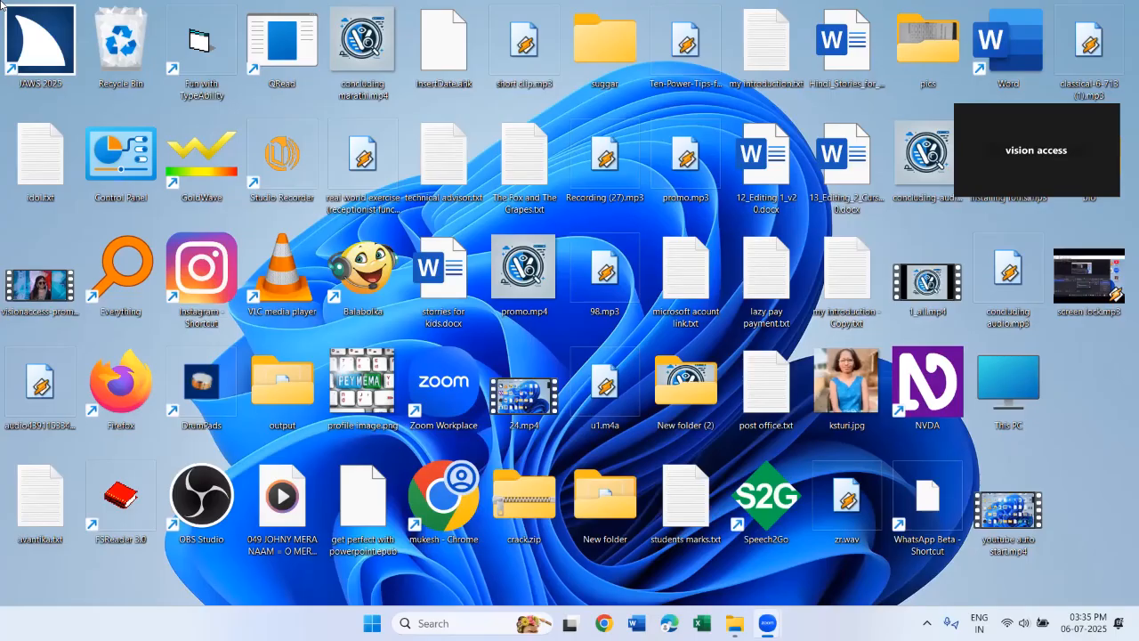
Switch to Chrome from the desktop and open google.com
key("super+d")
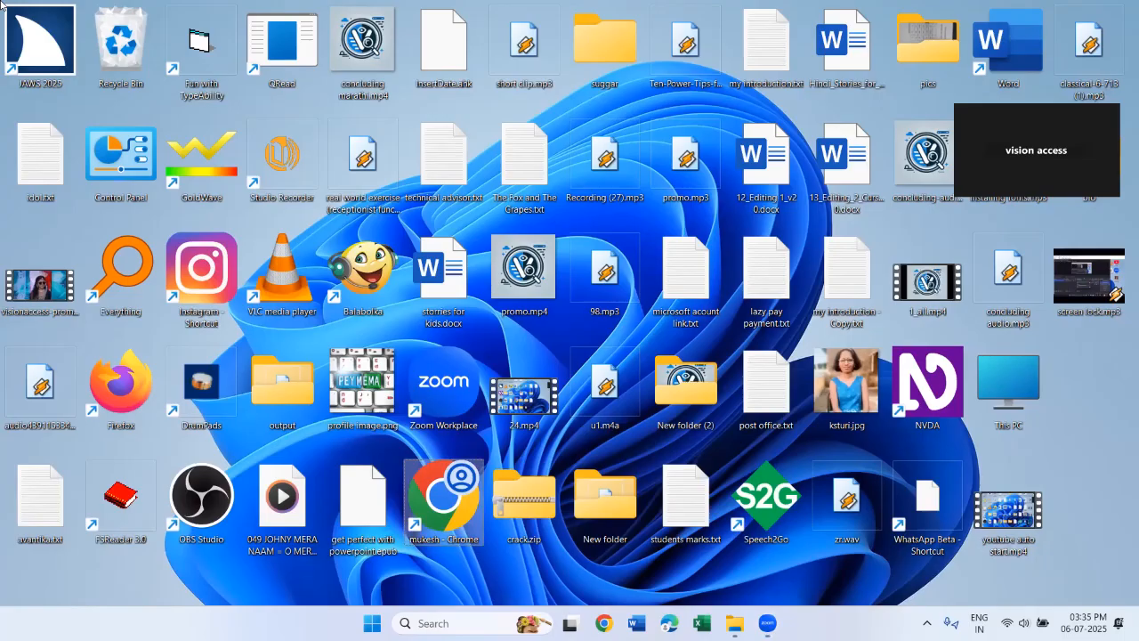
key("Return")
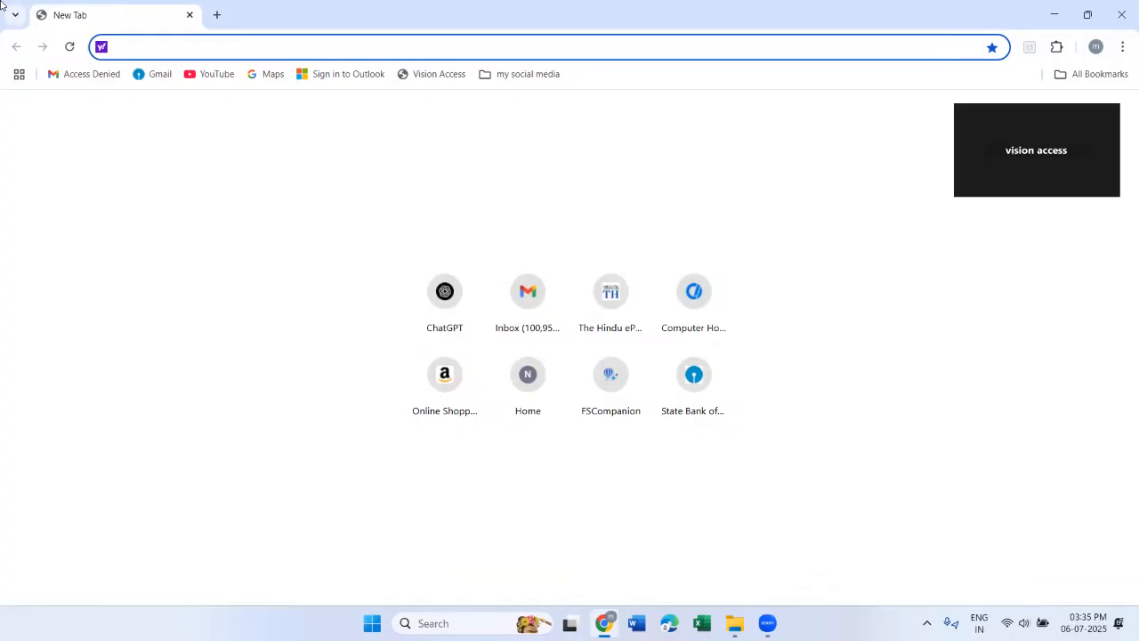
type("goo")
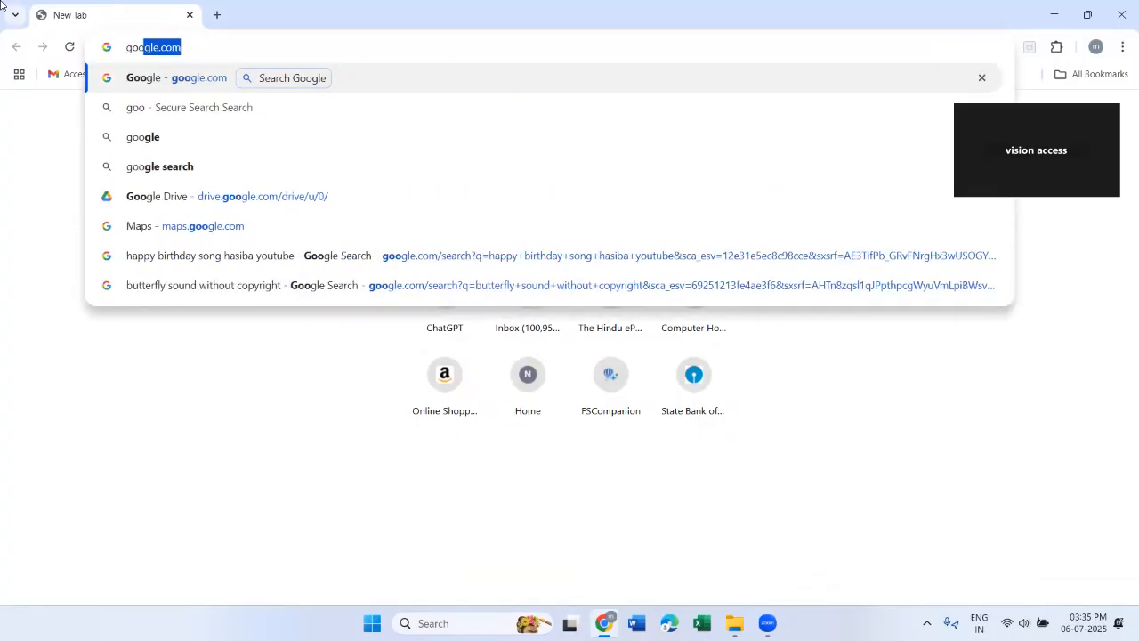
key("Return")
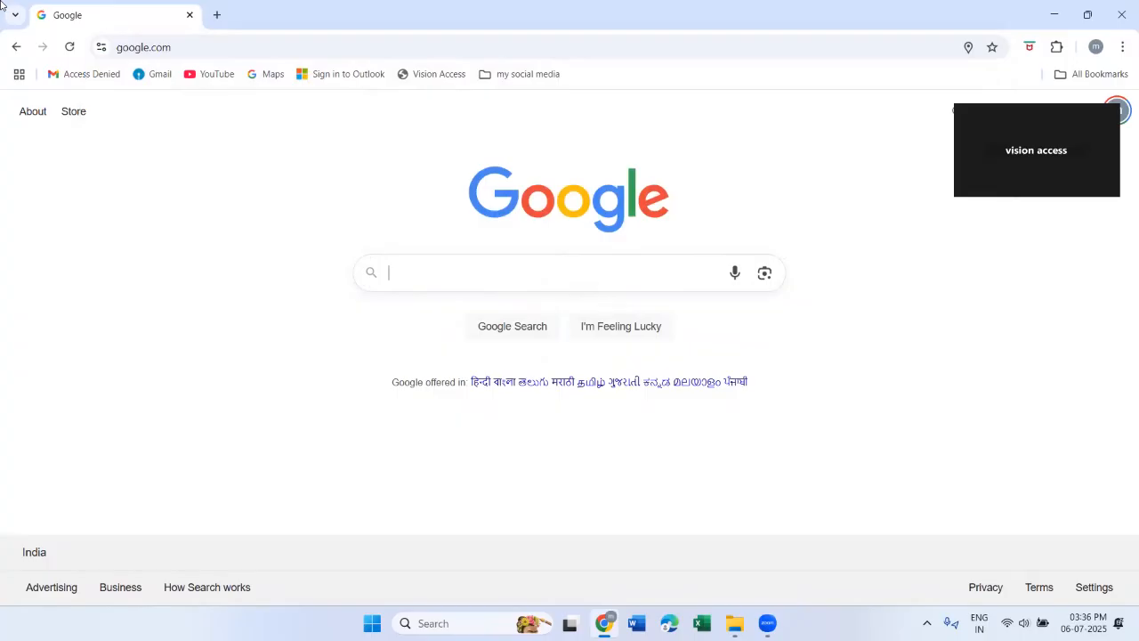
Open the list of Google apps on the Google home page
key("Tab")
key("Tab")
key("Tab")
key("Tab")
key("Return")
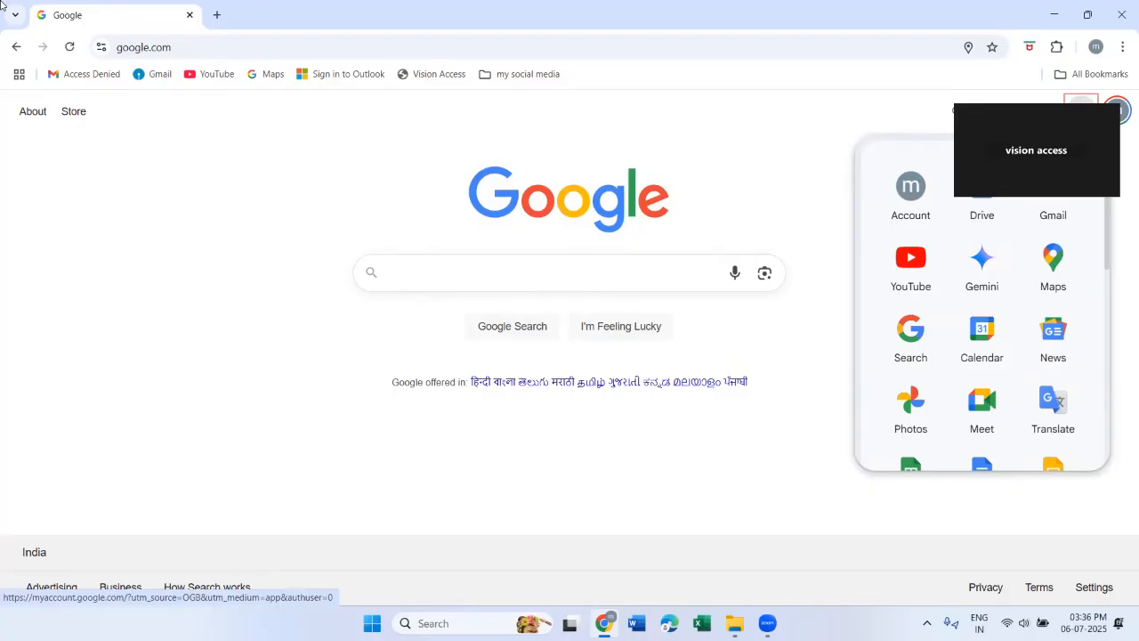
Open Translate from the list of Google apps
key("Down")
key("Down")
key("Down")
key("Down")
key("Down")
key("Down")
key("Down")
key("Down")
key("Down")
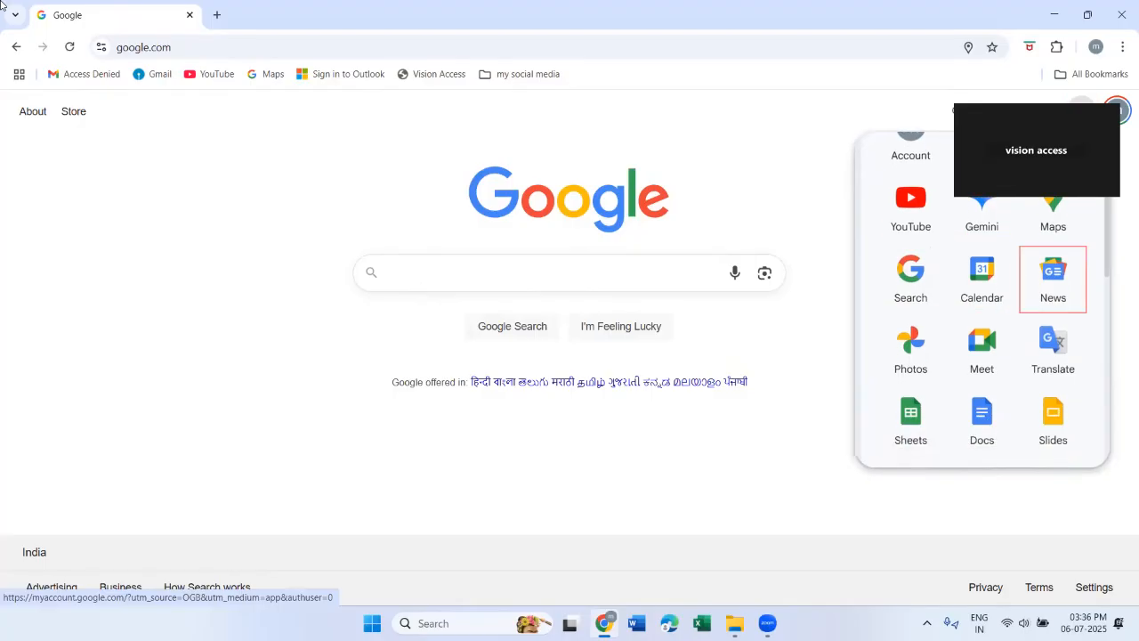
key("Down")
key("Down")
key("Down")
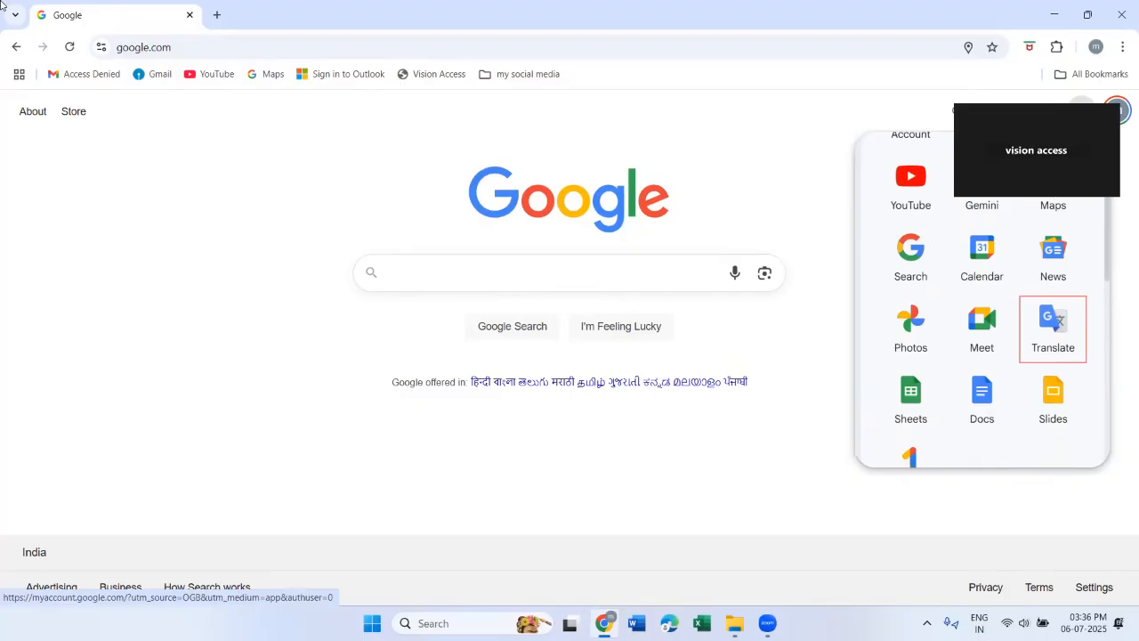
key("Return")
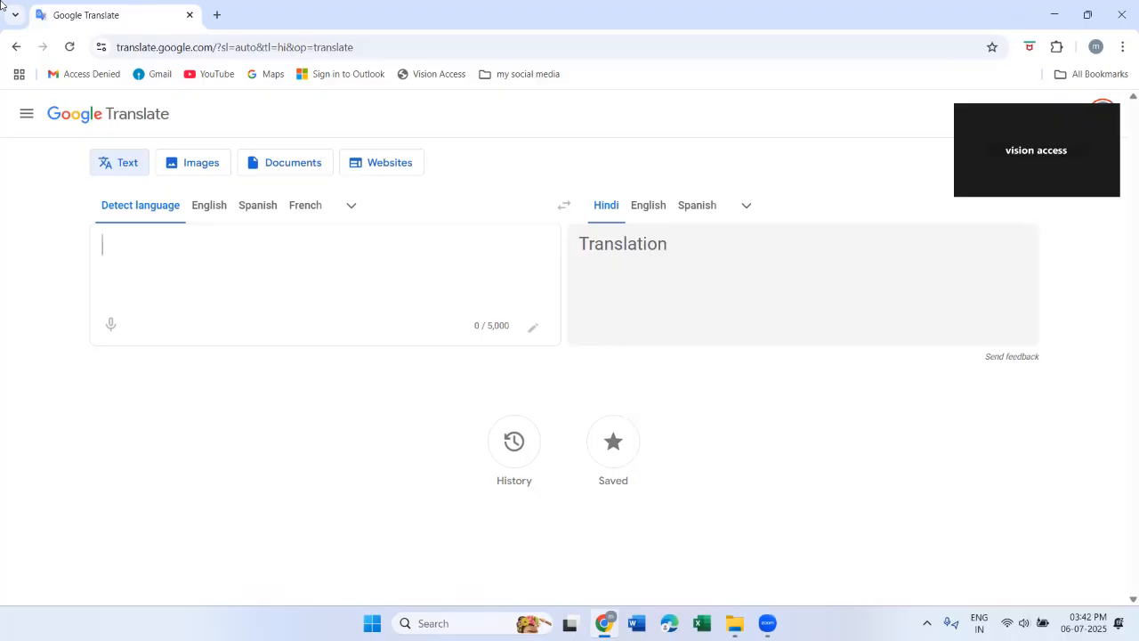
Switch Google Translate from text to image translation
key("ctrl+Home")
key("Down")
key("Down")
key("Down")
key("Return")
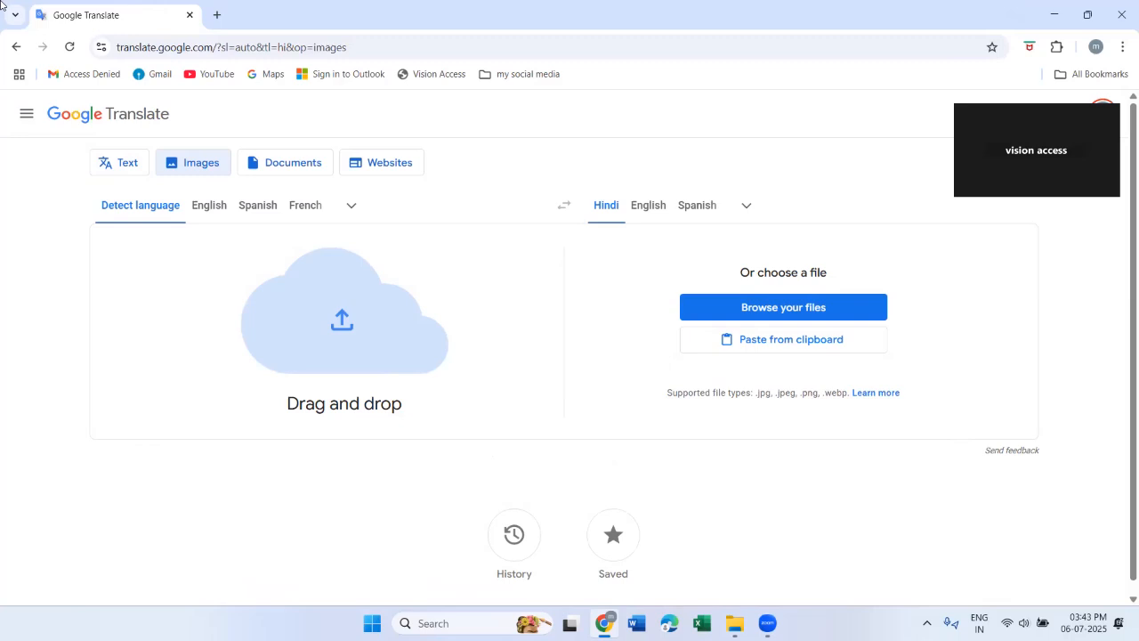
Open the file selection dialog for uploading an image to translate into Hindi
key("Tab")
key("Down")
key("Tab")
key("Tab")
key("Tab")
key("Down")
key("Down")
key("Tab")
key("Down")
key("Down")
key("Down")
key("Down")
key("Down")
key("Return")
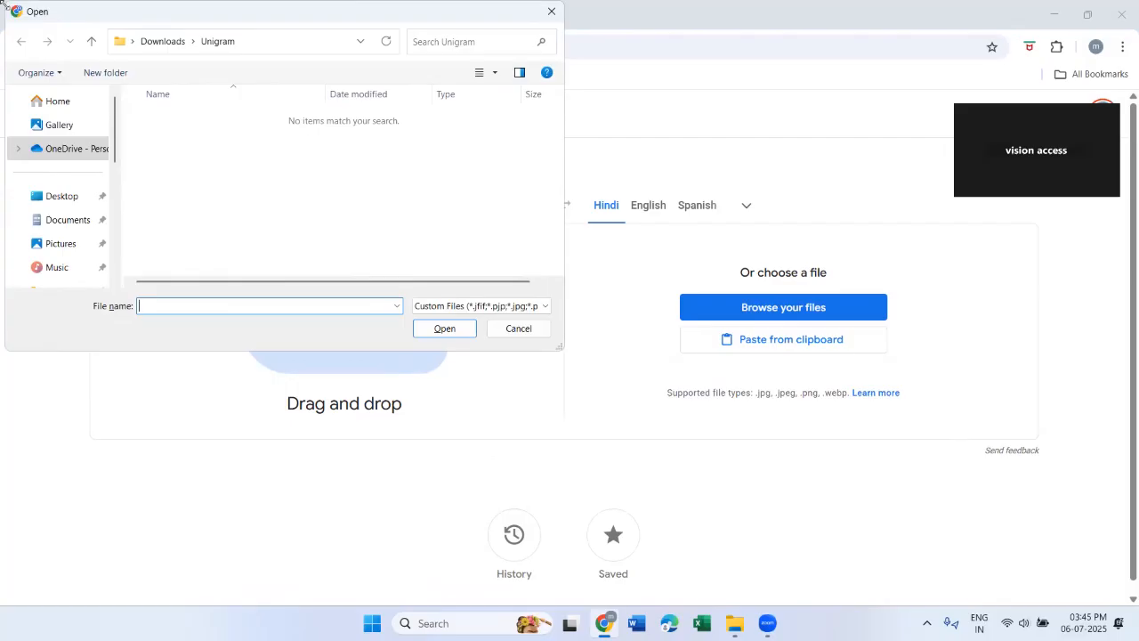
Go to the Documents folder and upload image1.jpg for translation
key("shift+Tab")
key("Tab")
key("shift+Tab")
key("Tab")
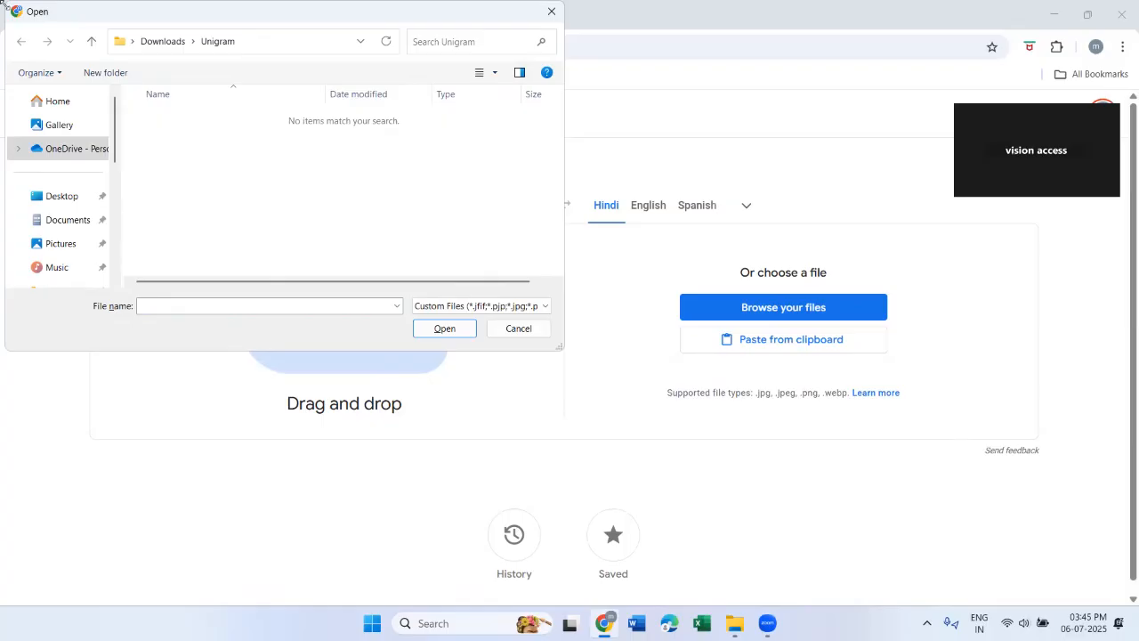
key("alt+Up")
key("alt+Up")
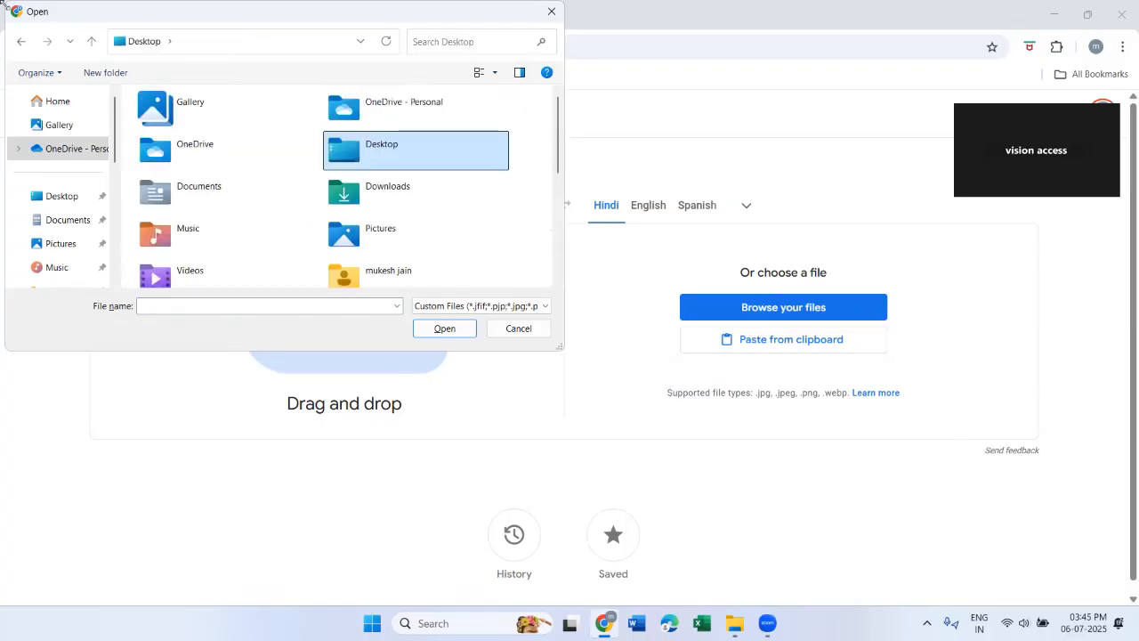
key("Right")
key("Return")
key("Down")
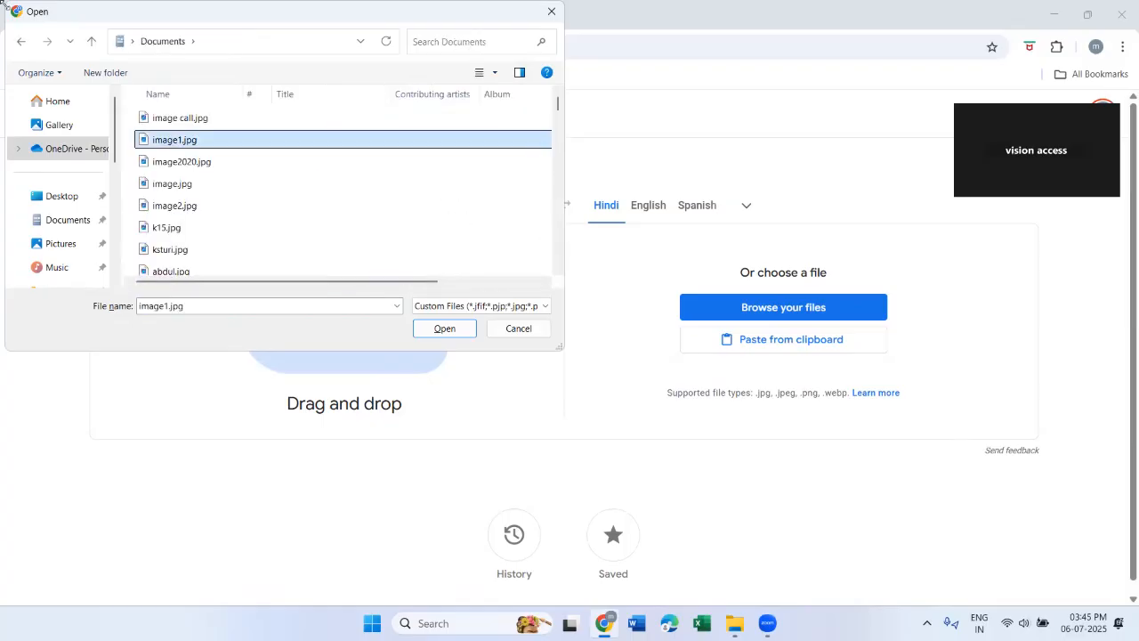
key("Up")
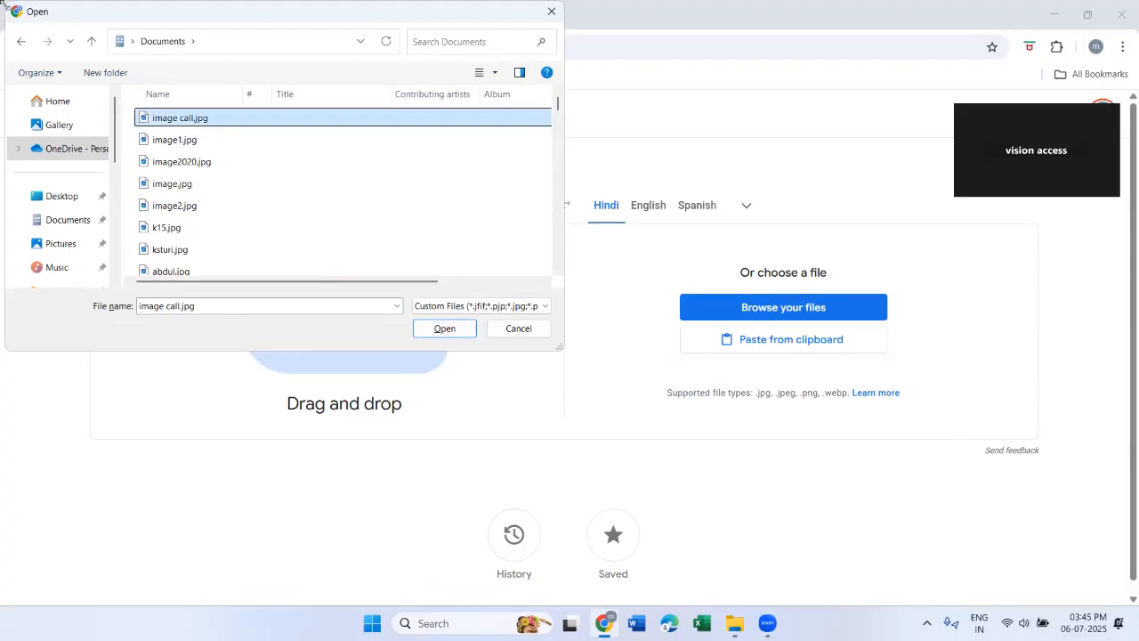
key("Down")
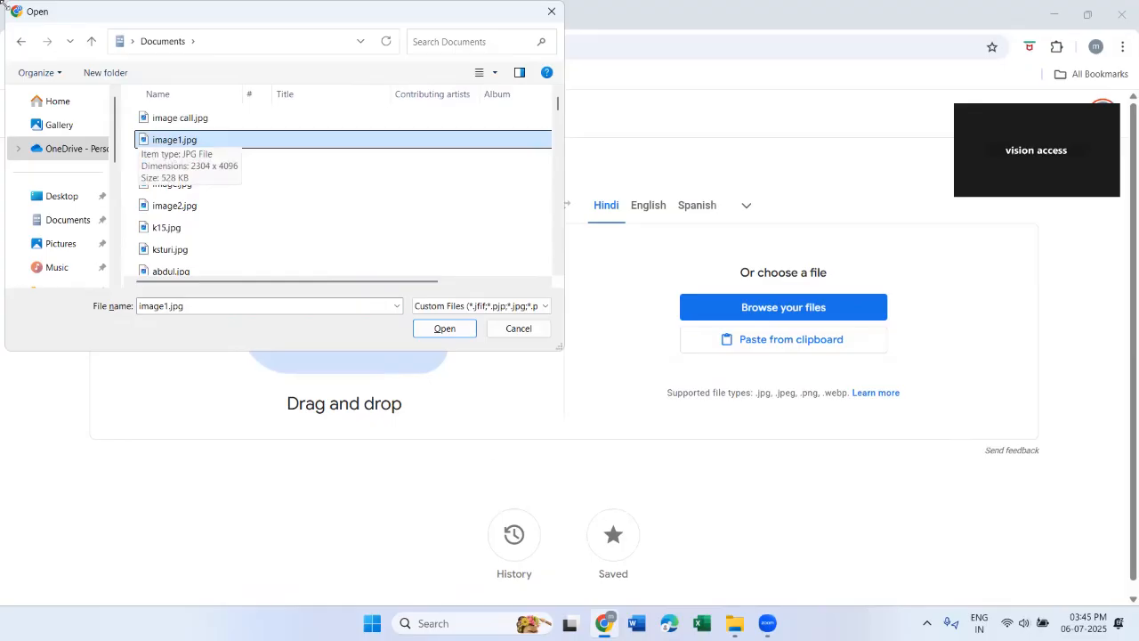
key("Return")
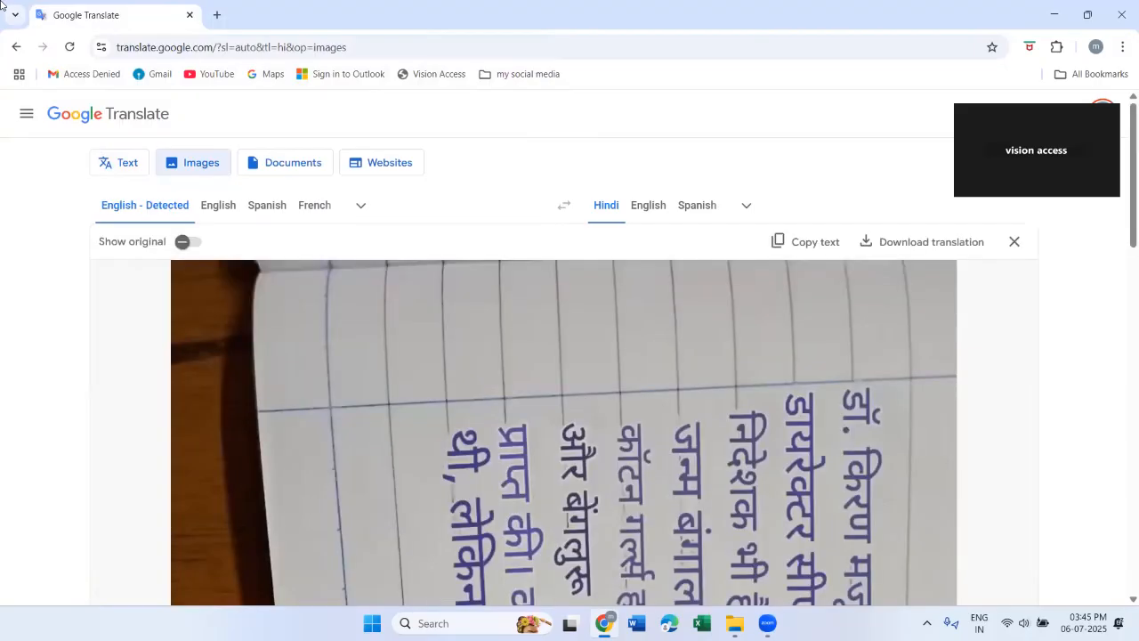
Examine the translated image and the options offered around it
key("b")
key("h")
key("h")
key("Down")
key("Tab")
key("Tab")
key("Tab")
key("Tab")
key("Tab")
key("Tab")
key("Tab")
key("Tab")
key("Tab")
key("Tab")
key("Down")
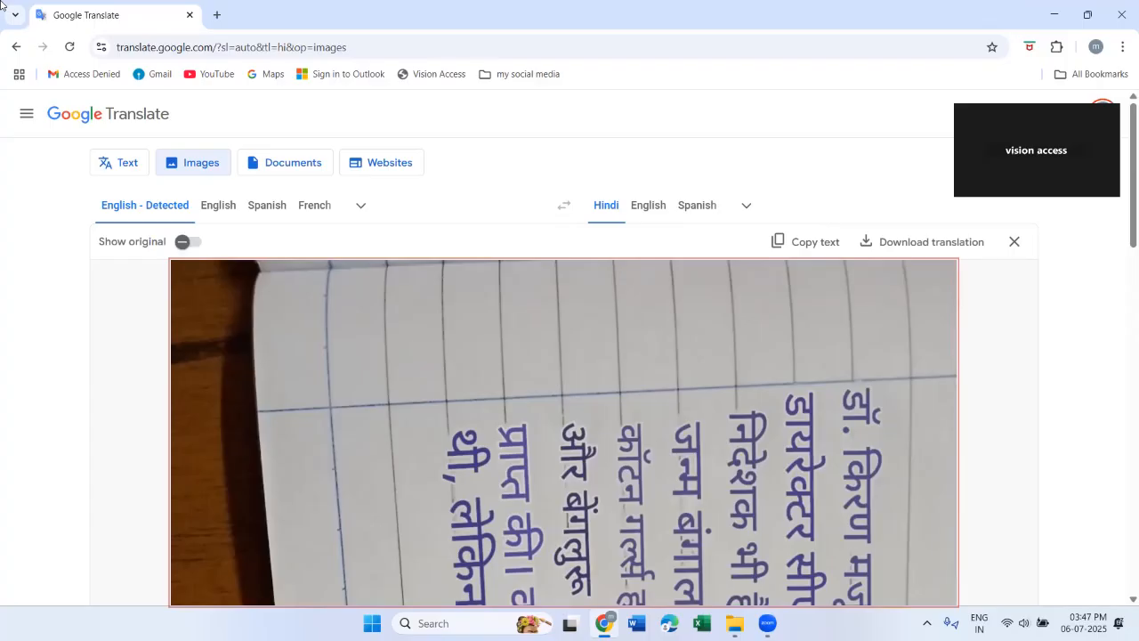
Check the screen reader's voice profile selection for the default and Chrome, and dismiss it
key("Insert+ctrl+s")
key("Down")
key("Down")
key("Down")
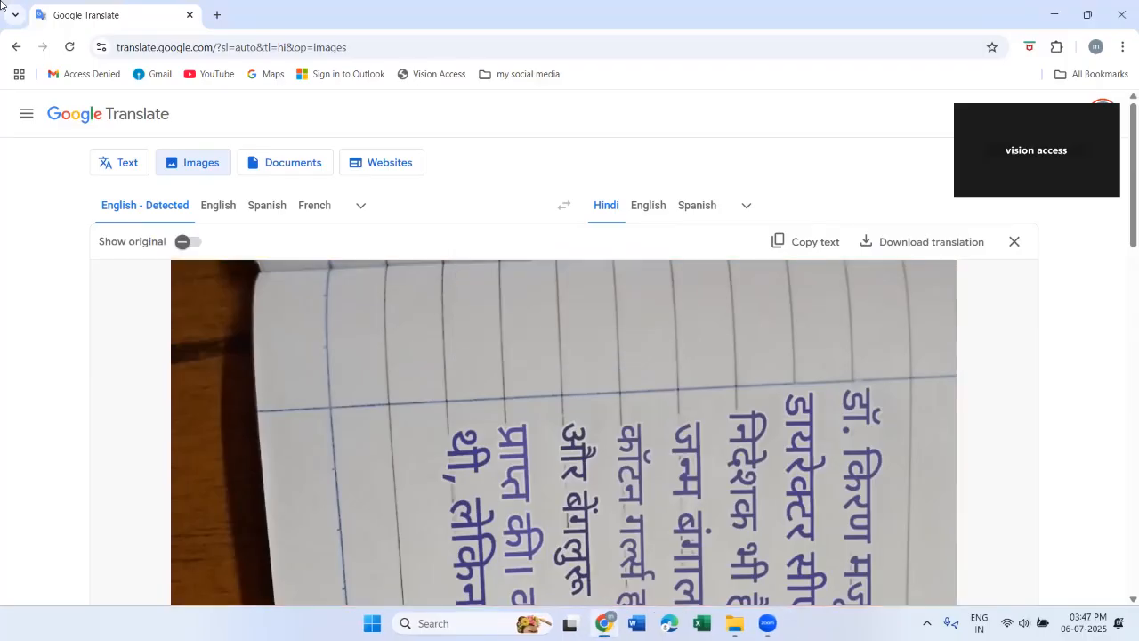
key("Down")
key("Return")
key("ctrl+Insert+s")
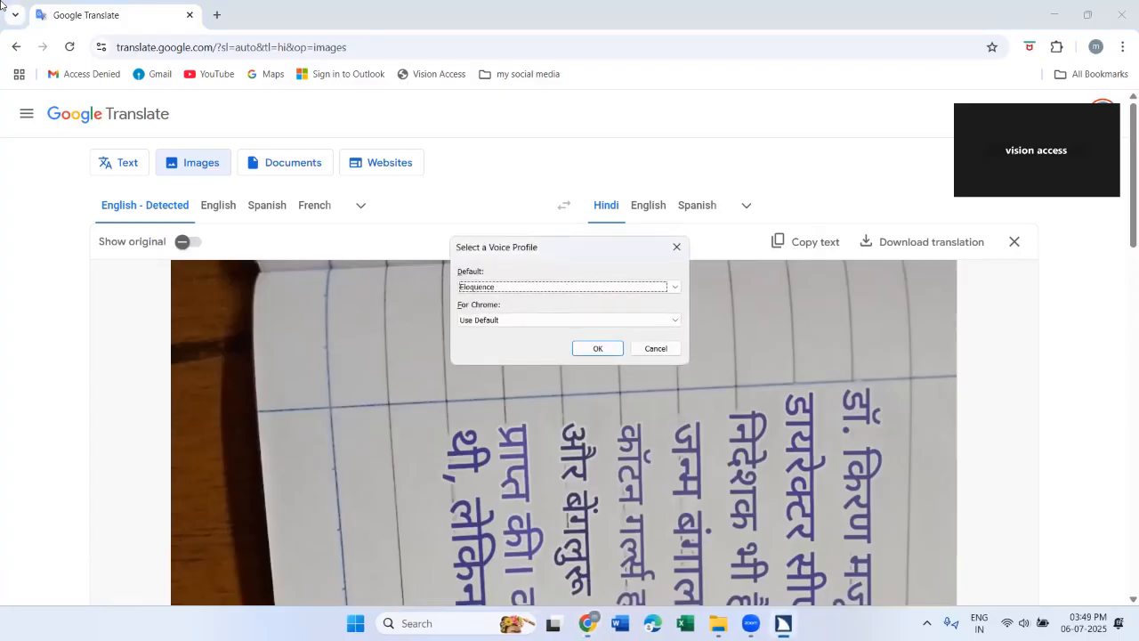
key("Escape")
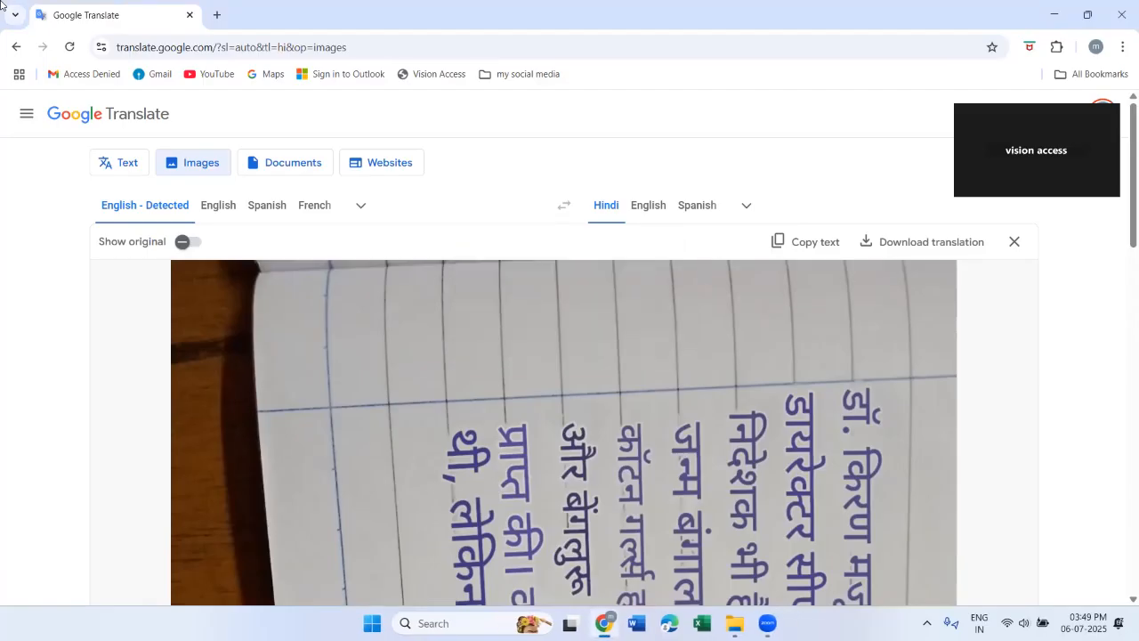
Switch Google Translate back from images to text translation
key("b")
key("h")
key("h")
key("Return")
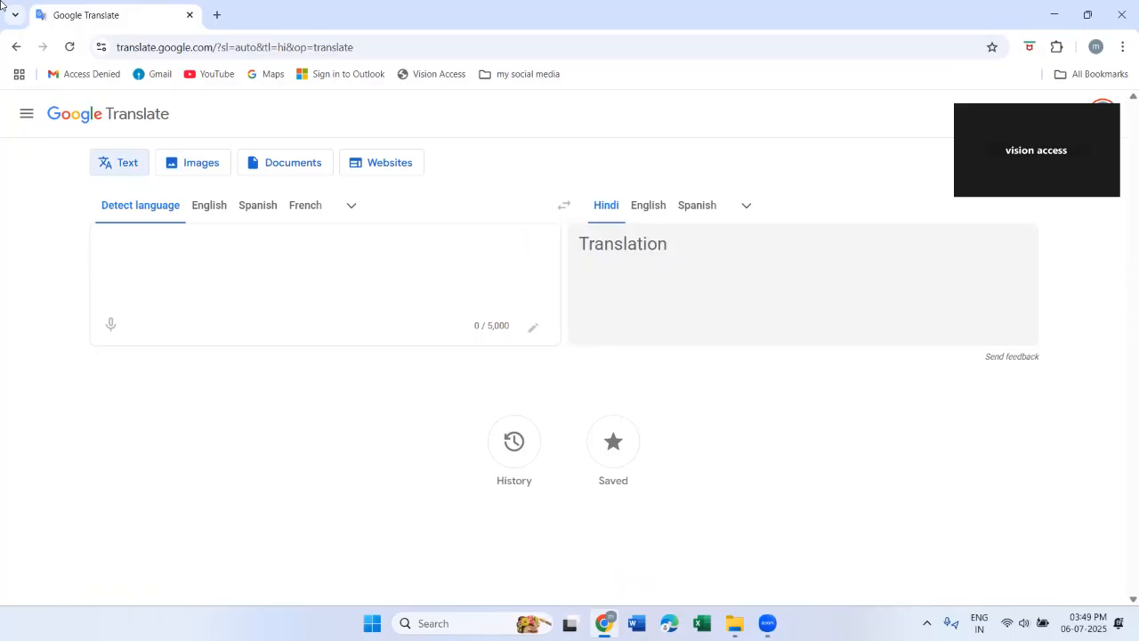
Place the cursor in the empty source text field for editing
key("Down")
key("Up")
key("ctrl+Home")
key("h")
key("h")
key("Down")
key("Down")
key("Down")
key("Down")
key("Down")
key("Down")
key("Down")
key("Down")
key("Down")
key("Down")
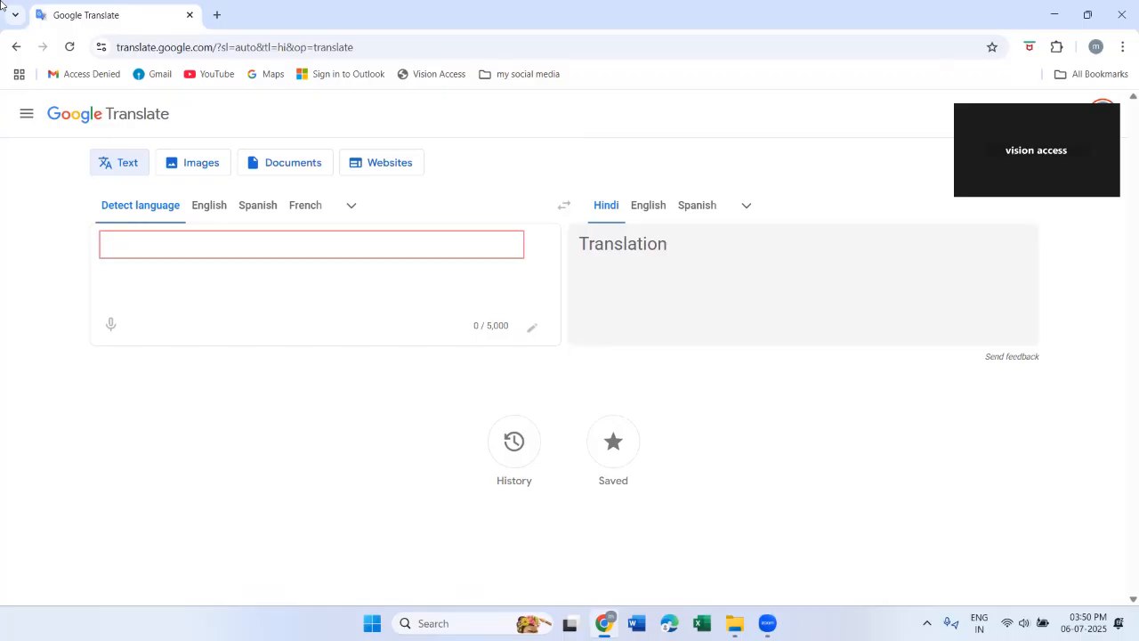
key("Return")
key("Down")
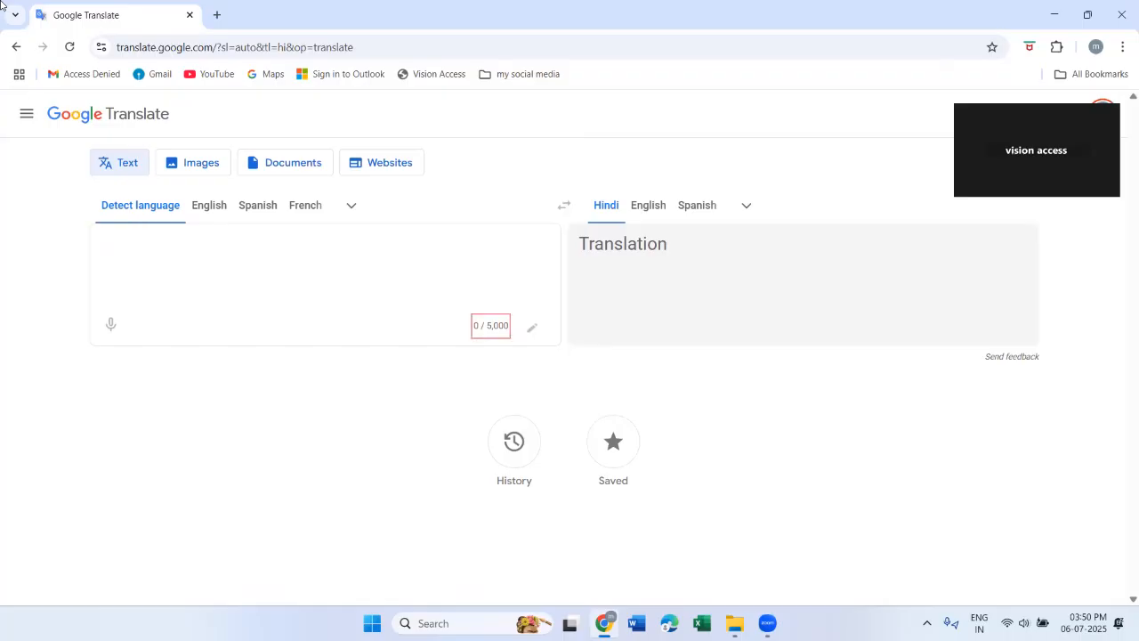
key("Up")
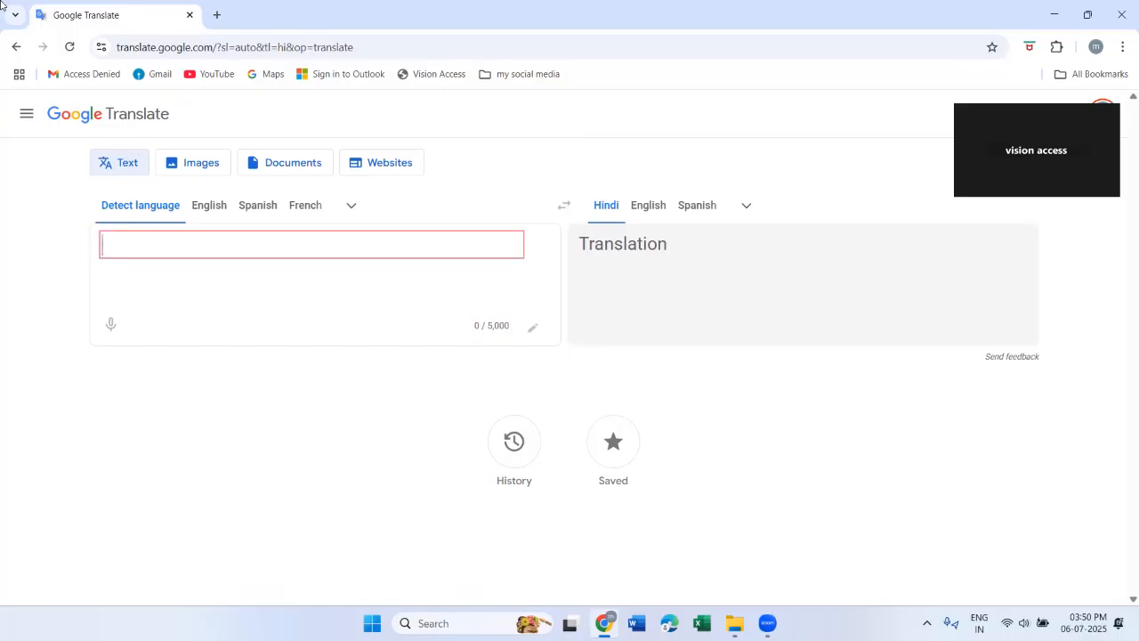
type("a")
key("ctrl+a")
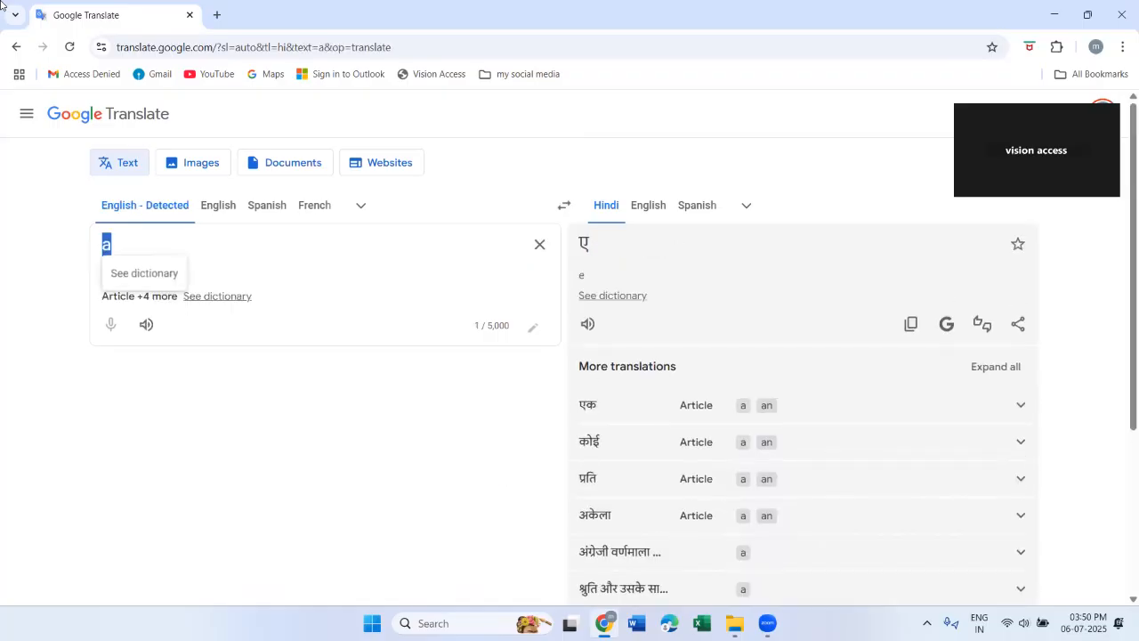
key("BackSpace")
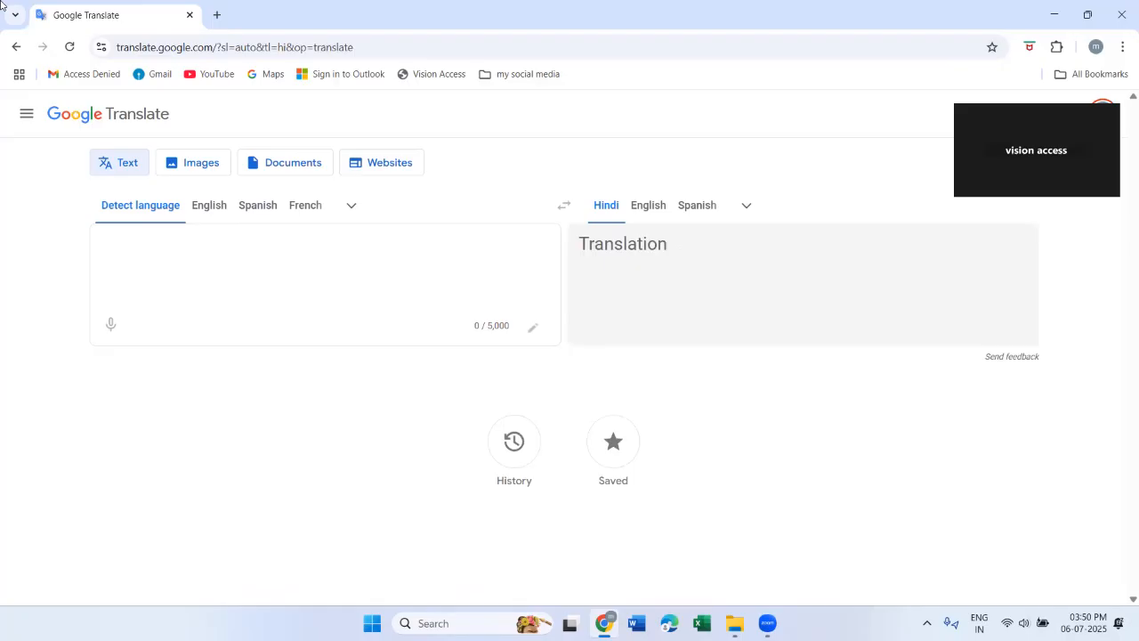
Enter the source text "twinkle twinkle little star, how i wonder whay you are, up above world so high, like a dimond in the sky"
type("t")
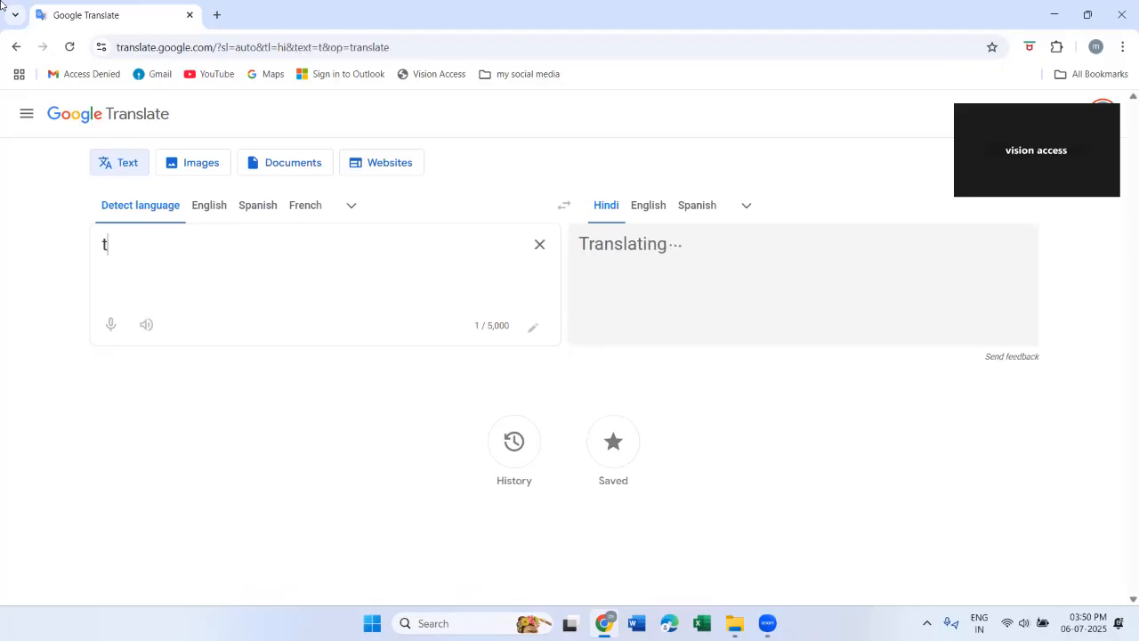
type("winkle ")
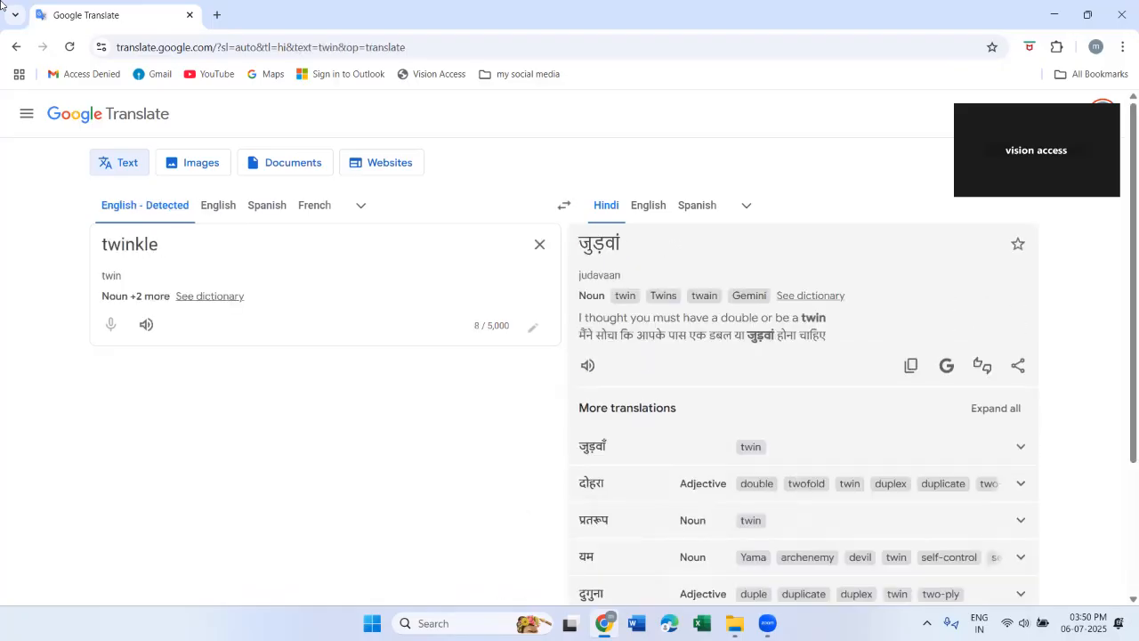
type("twinkle")
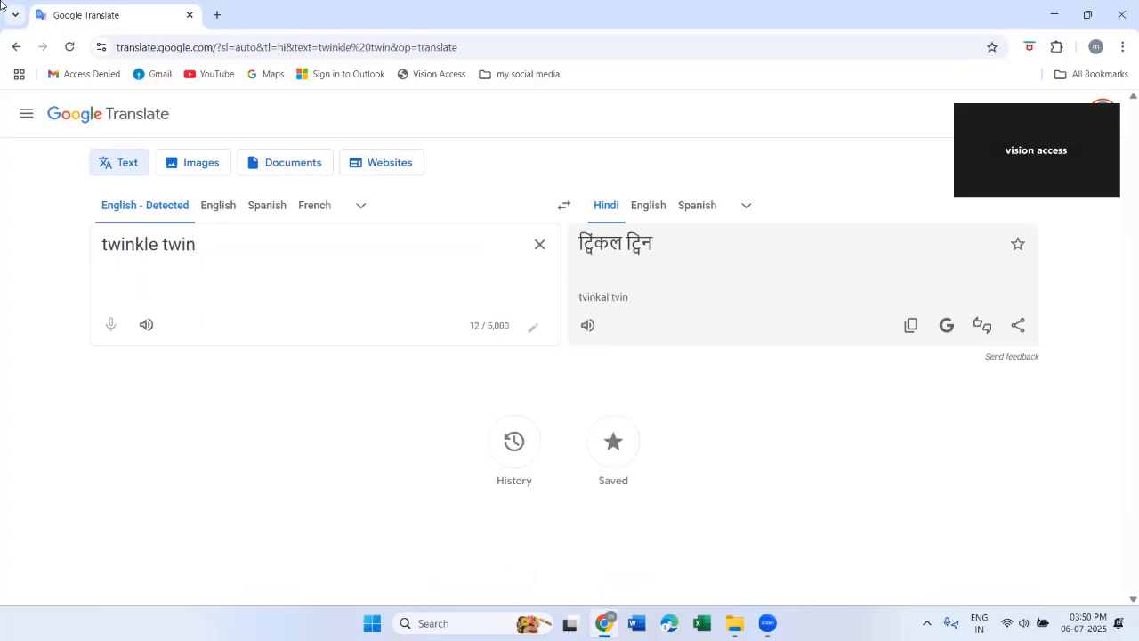
type(" li")
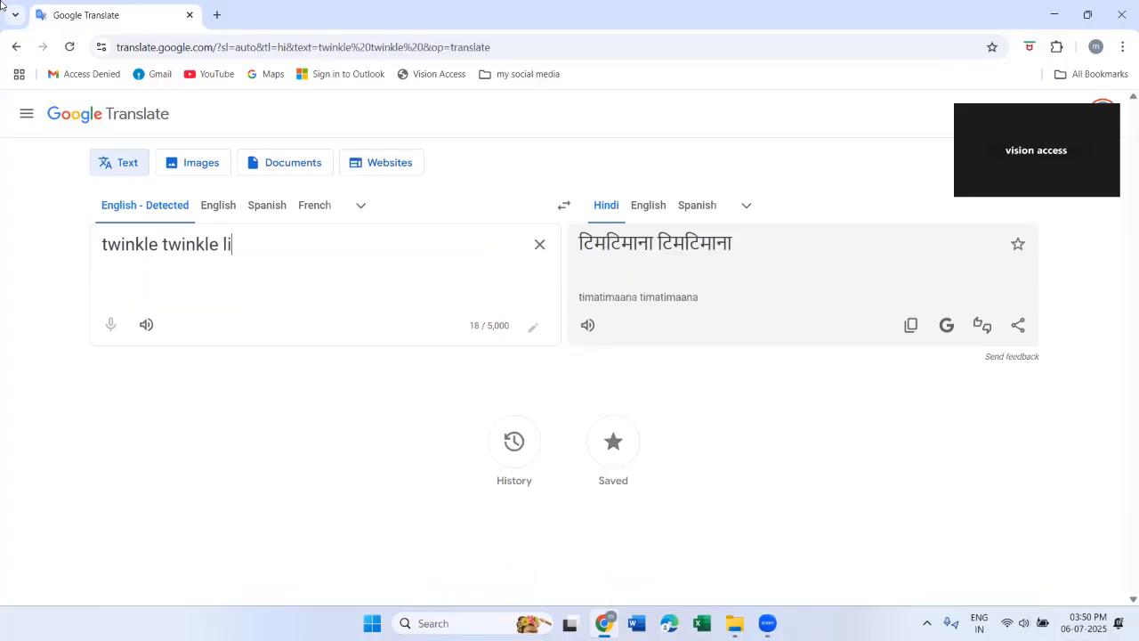
type("ttle star,")
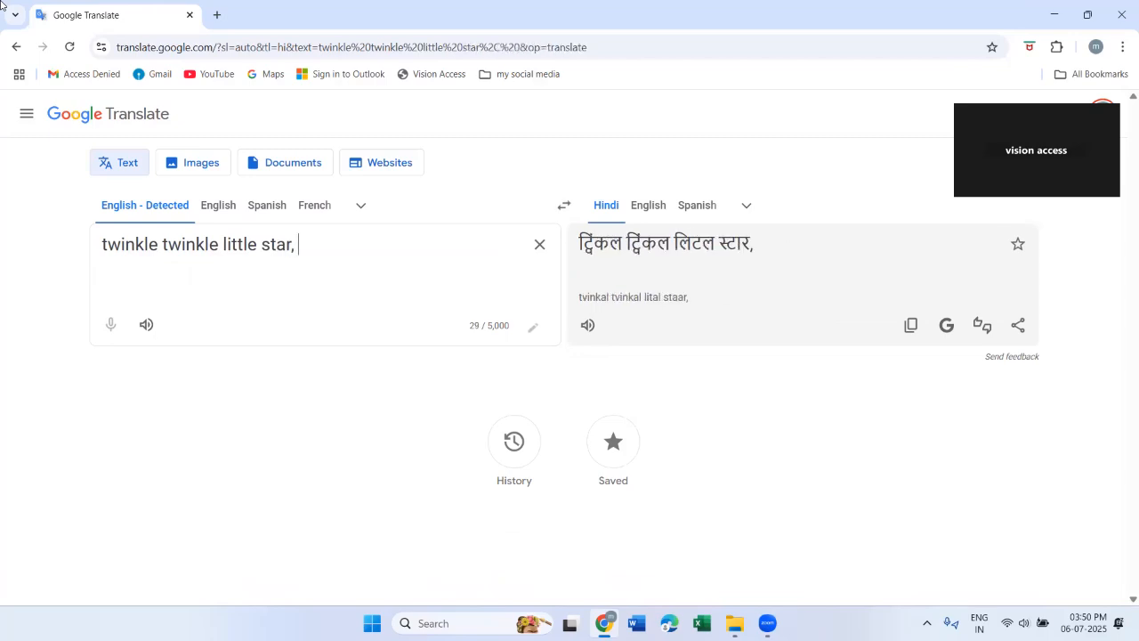
type("how i wonder")
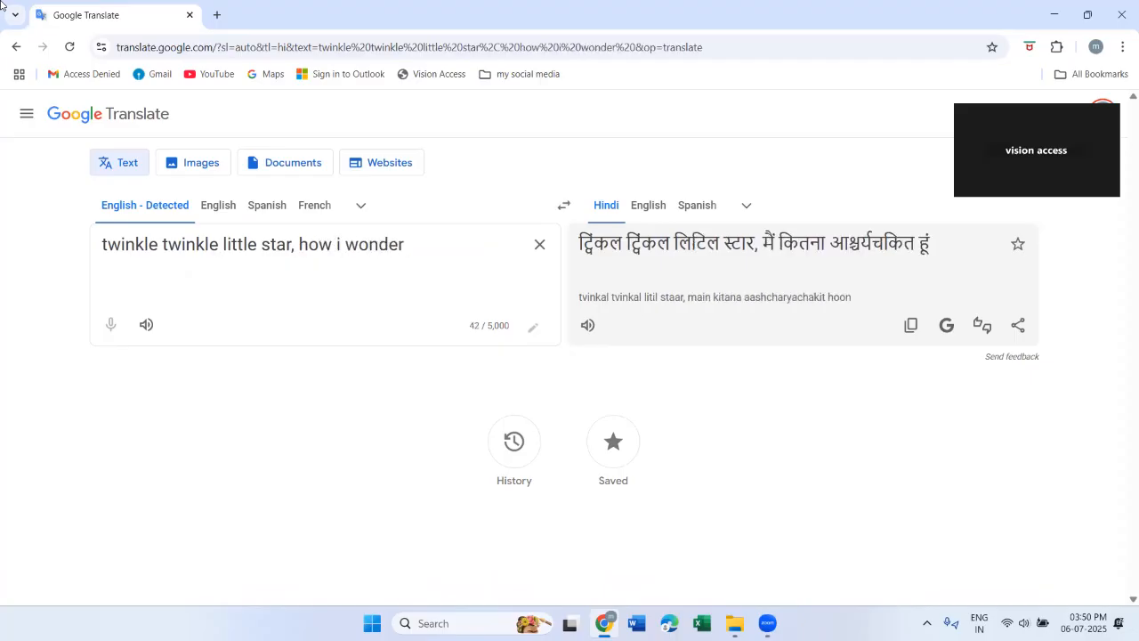
type("whay you are,")
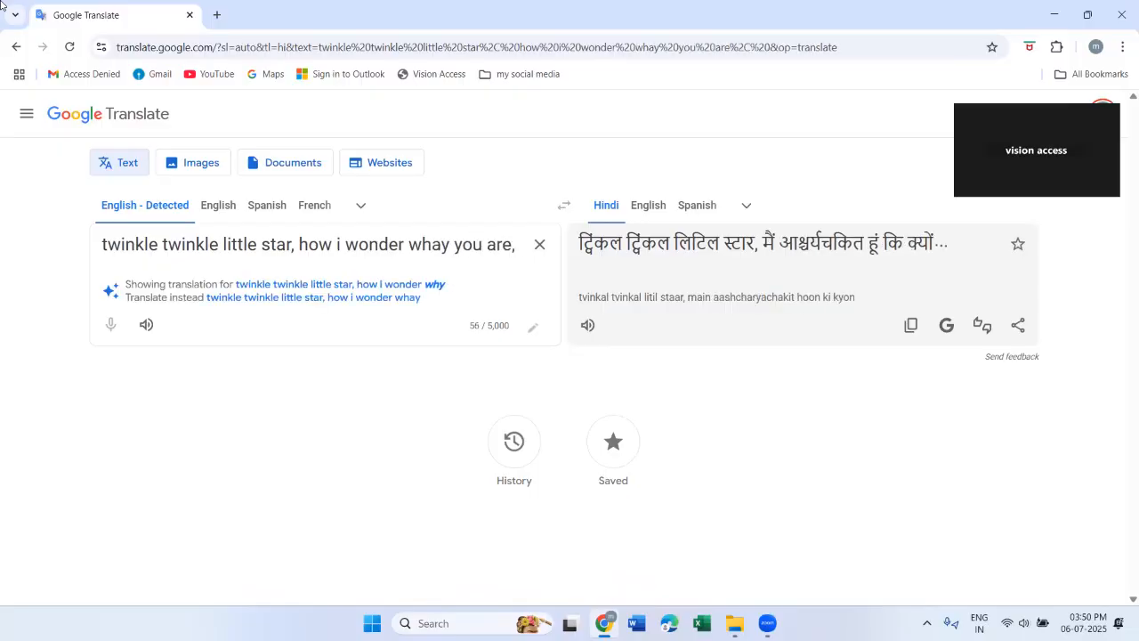
type(" up a")
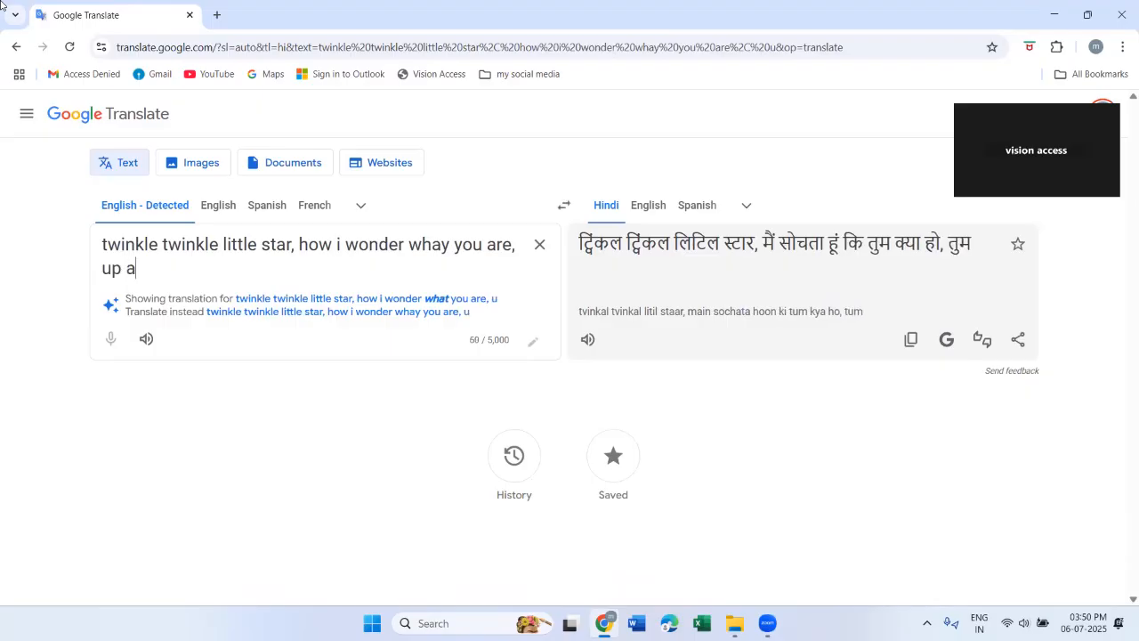
type("bove world so high, ")
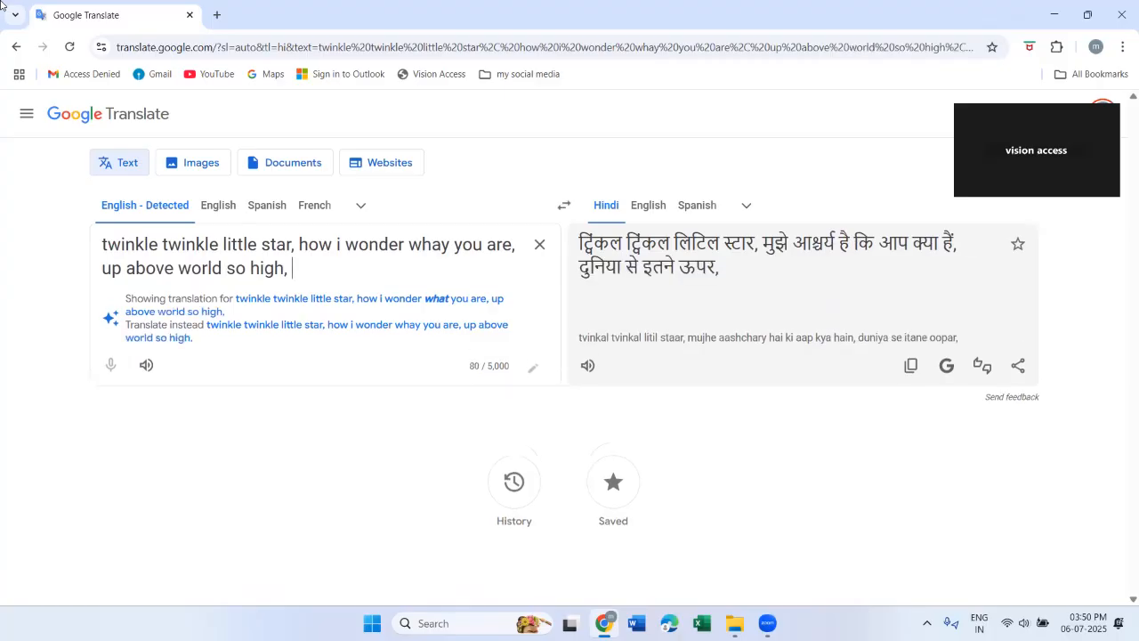
type("like a d")
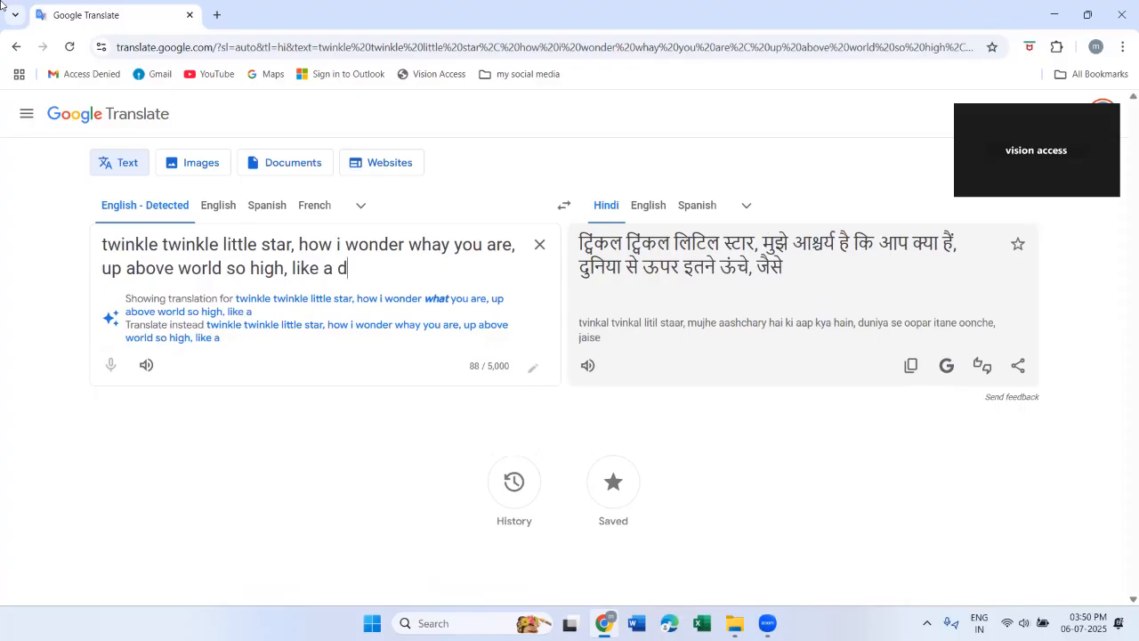
type("imond")
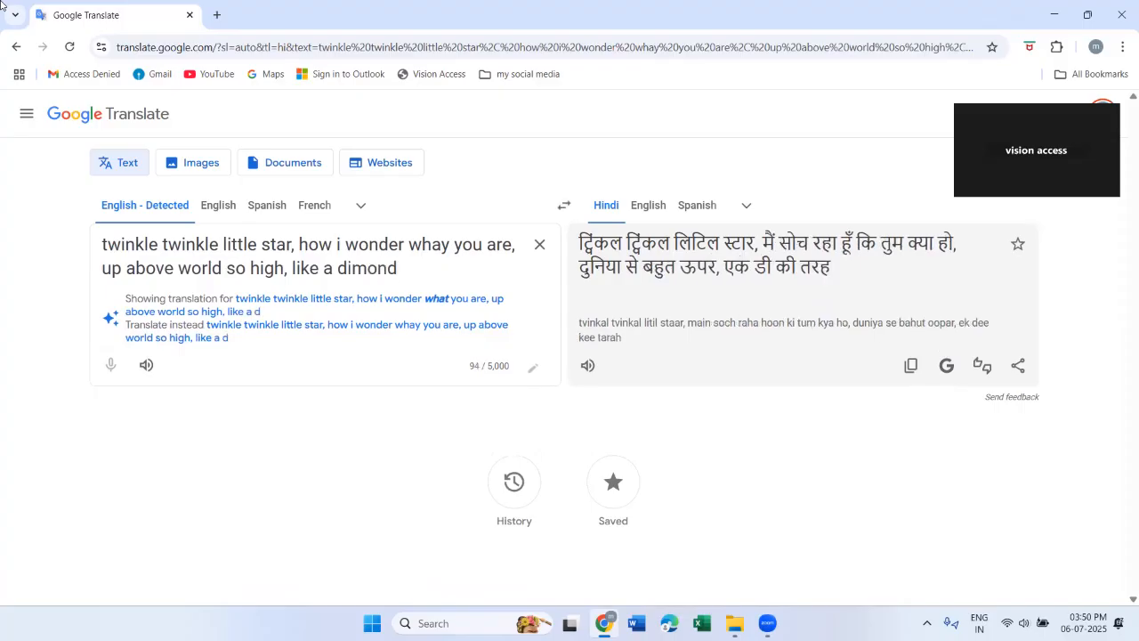
type(" in the sky")
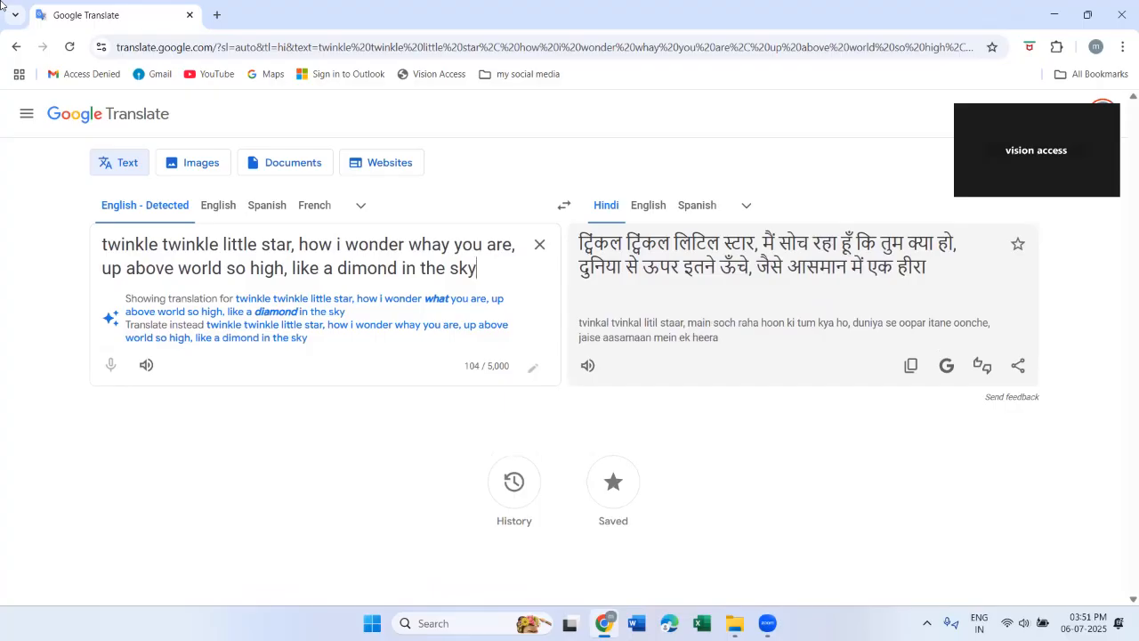
Read through the page from the source text to the Hindi translation of the rhyme
key("Down")
key("Up")
key("Down")
key("Down")
key("Down")
key("Down")
key("Down")
key("Down")
key("Down")
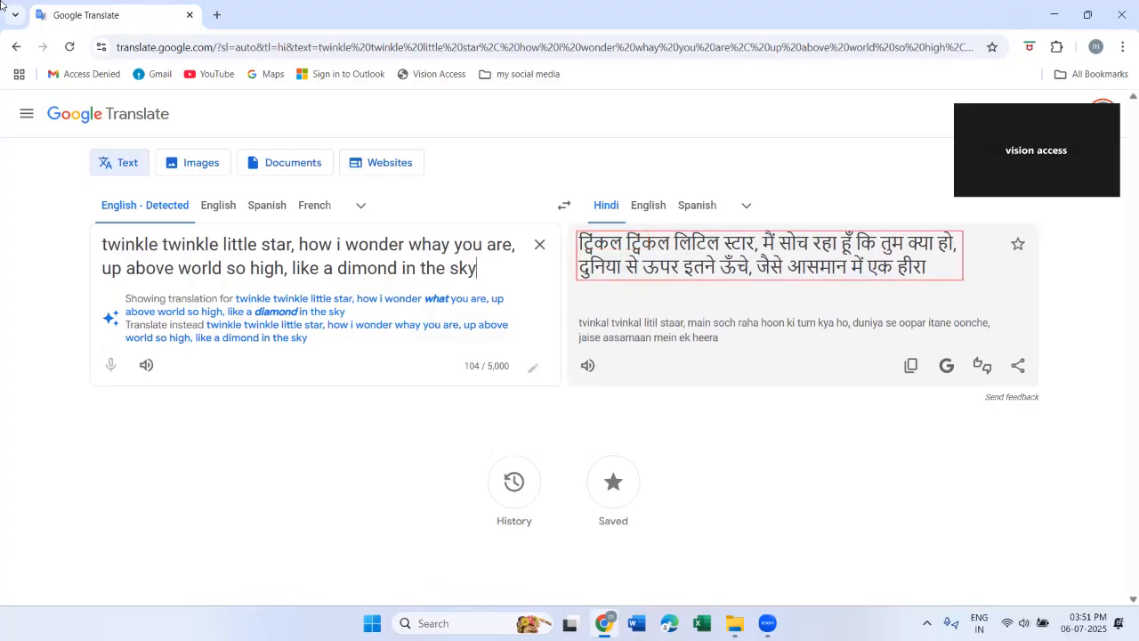
Set the screen reader's default voice profile to Rishi Vocalizer Expressive Premium and read the Hindi translation with it
key("ctrl+Insert+s")
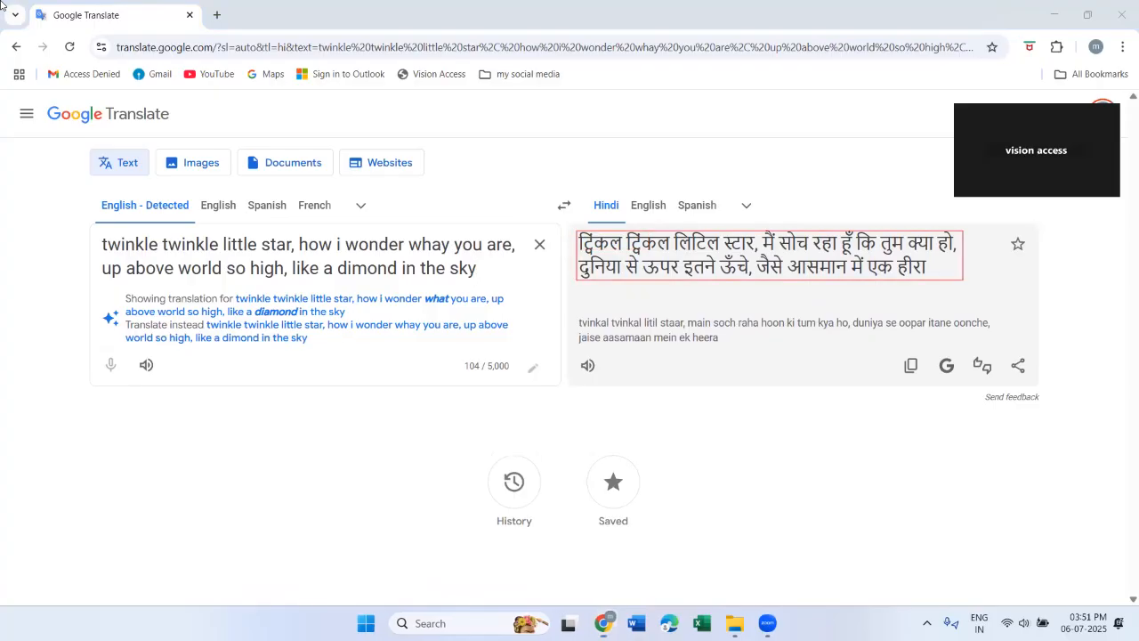
key("Down")
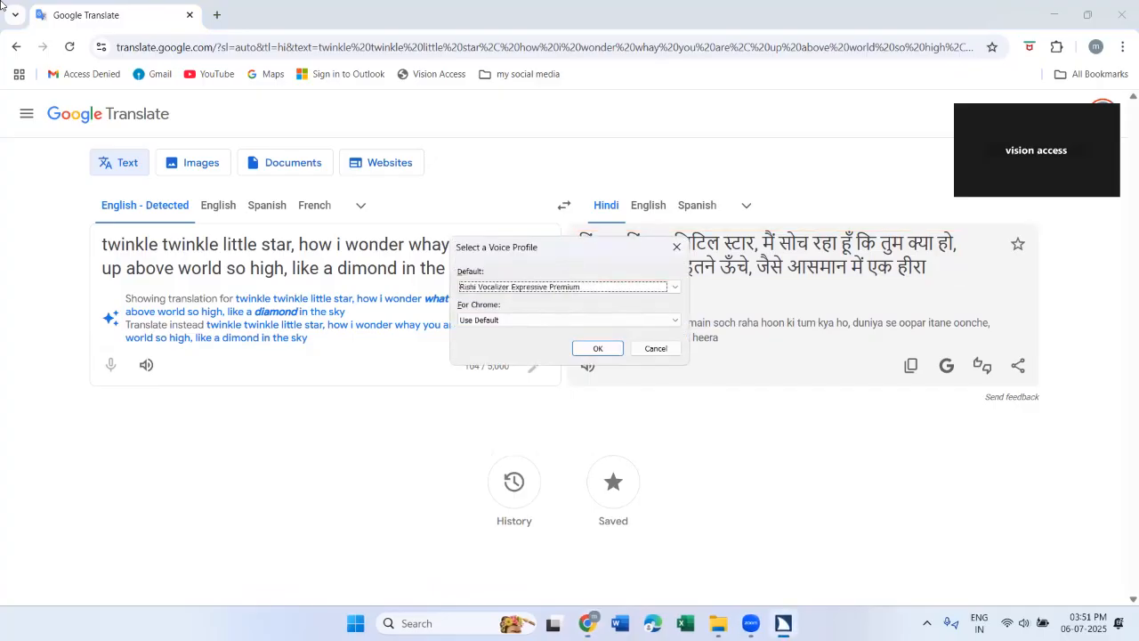
key("Return")
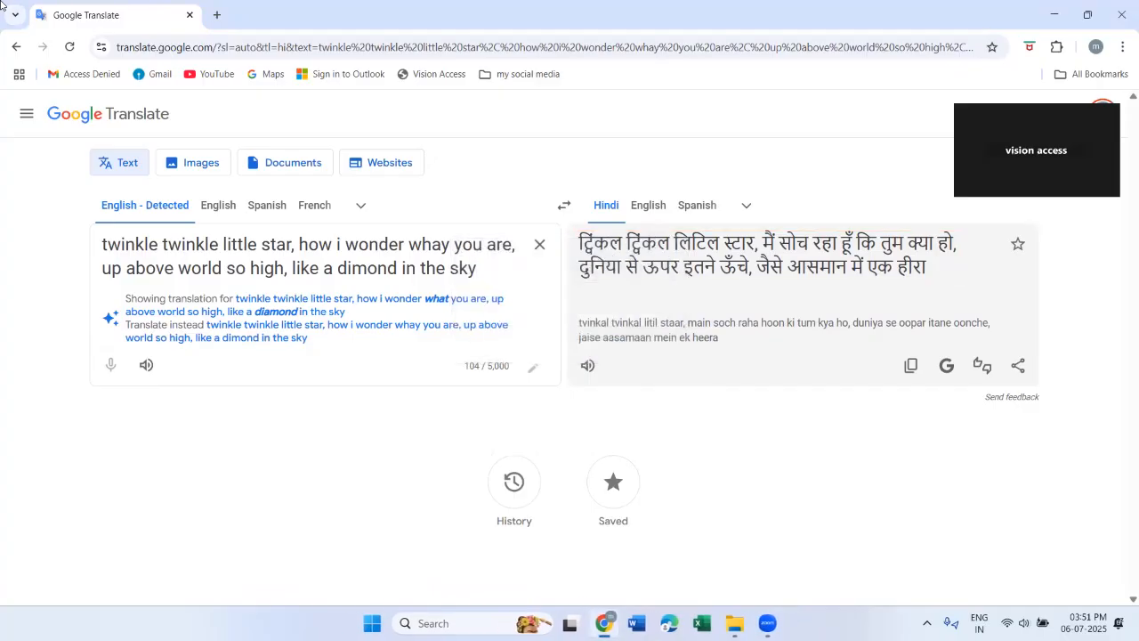
key("Up")
key("Down")
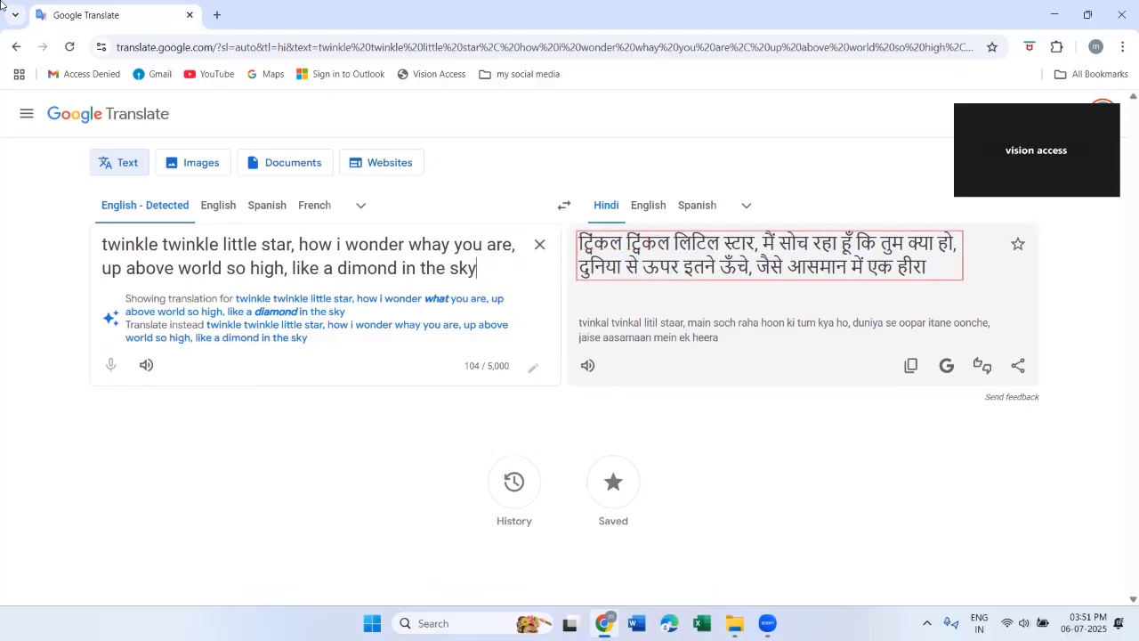
Move on to the save option beside the translation and set the default voice profile to Eloquence
key("Tab")
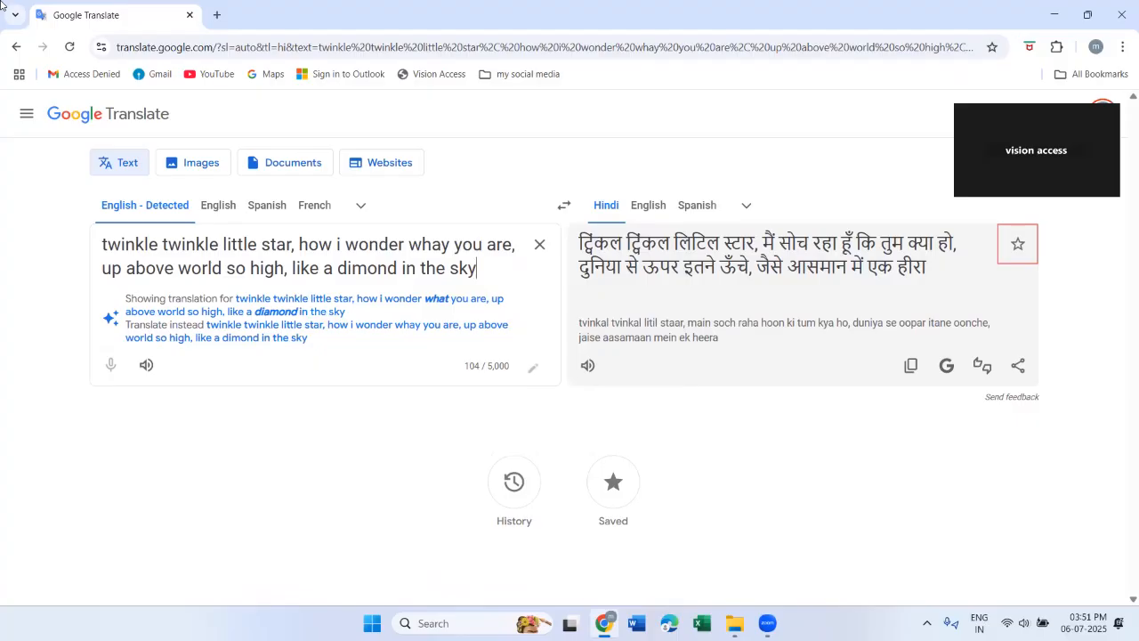
key("ctrl+Insert+s")
key("Down")
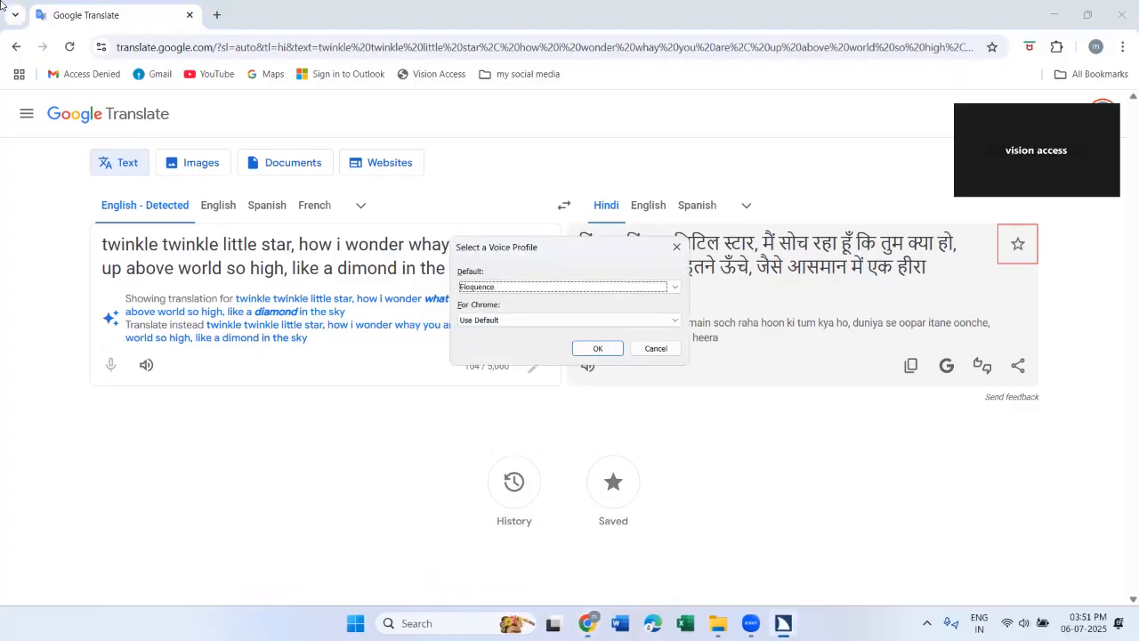
key("Return")
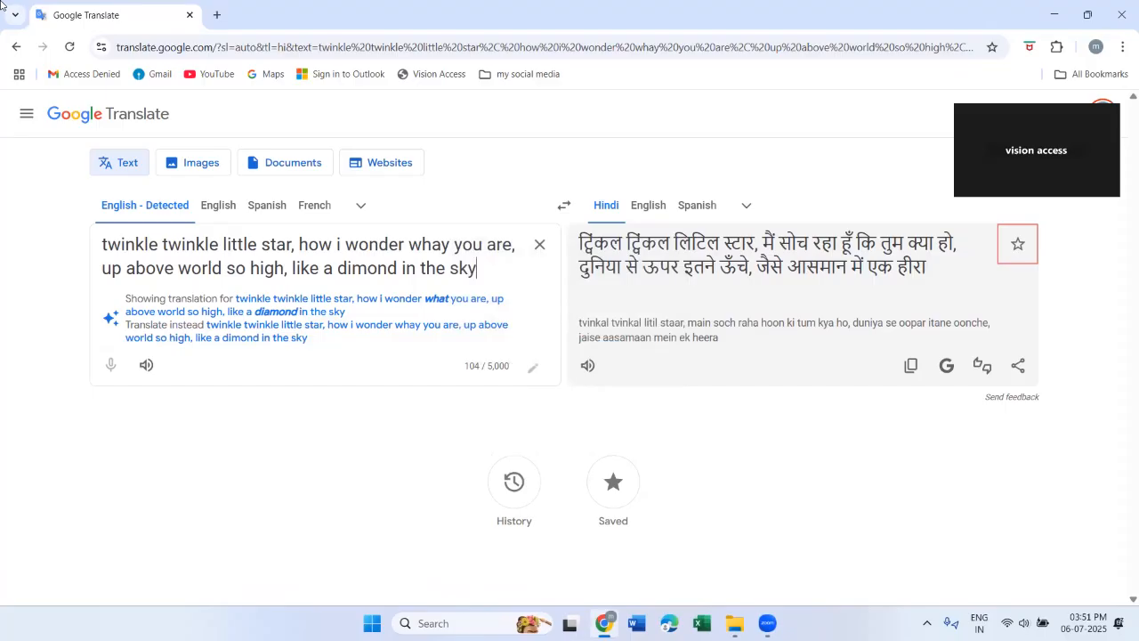
Switch Google Translate from text to website translation
key("ctrl+Home")
key("e")
key("ctrl+Home")
key("Tab")
key("h")
key("Return")
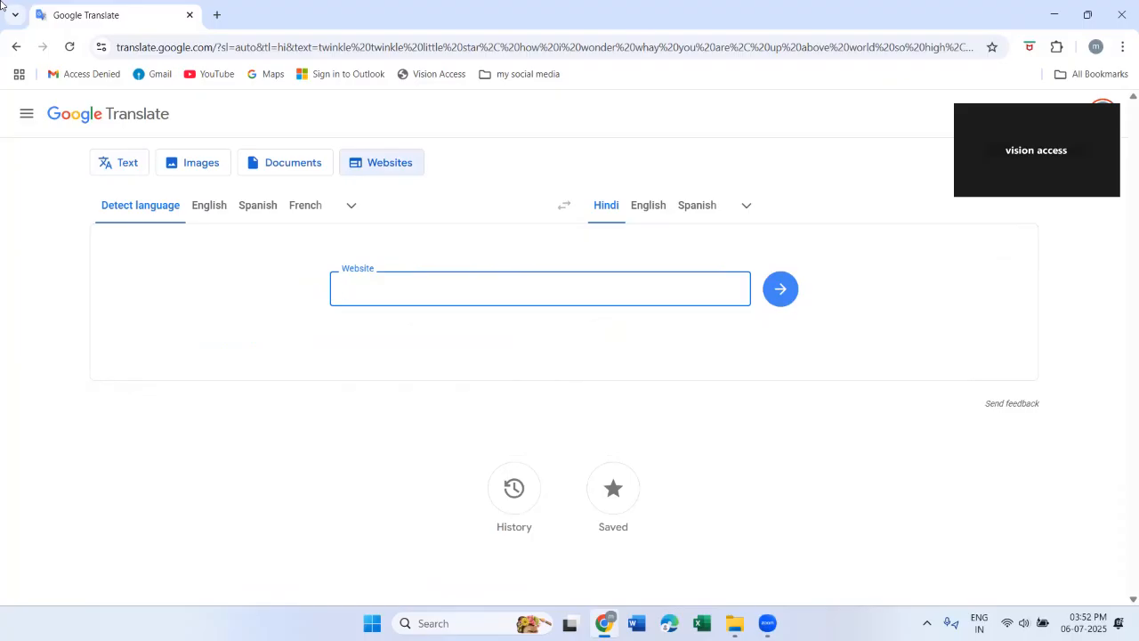
Launch WhatsApp Beta and open the "My stuff" chat by searching the chats for "my"
key("super")
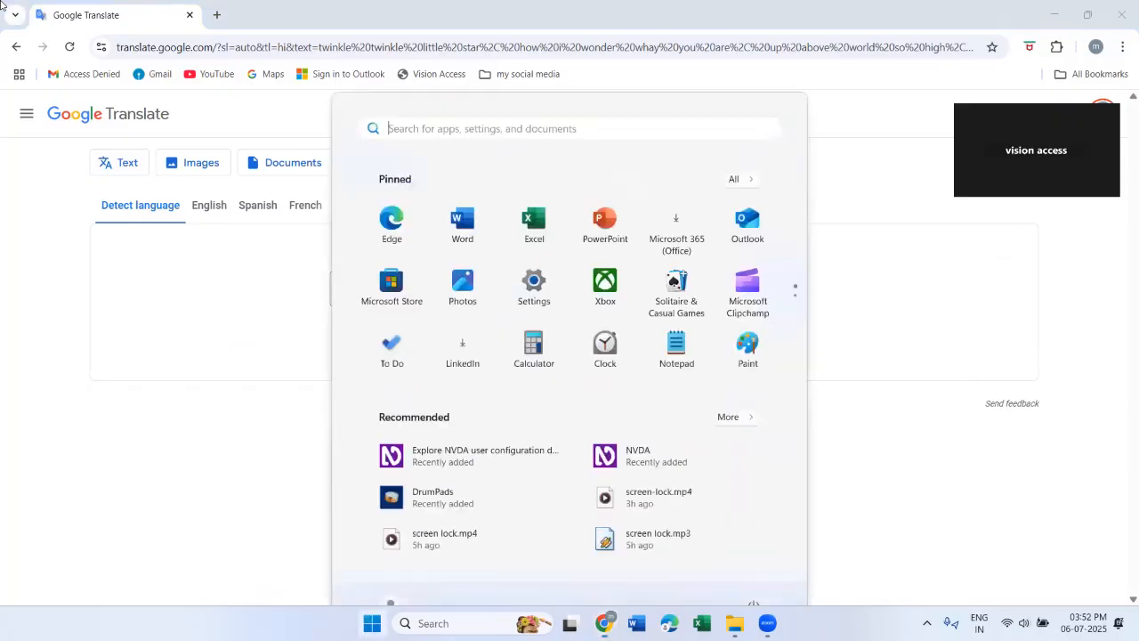
type("wh")
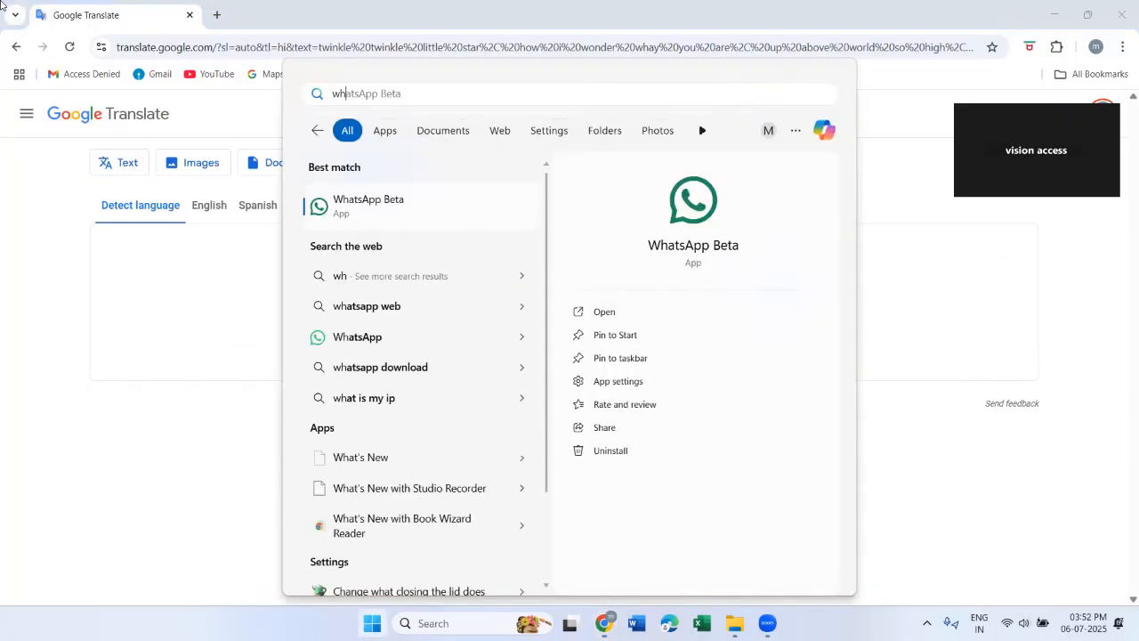
key("Return")
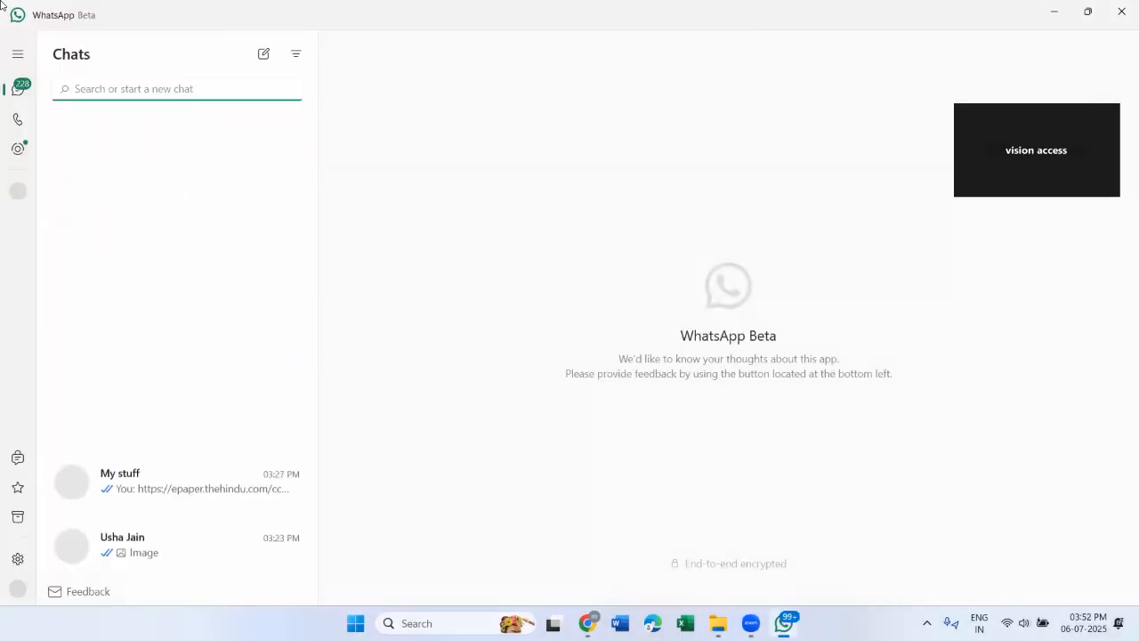
type("my")
key("Down")
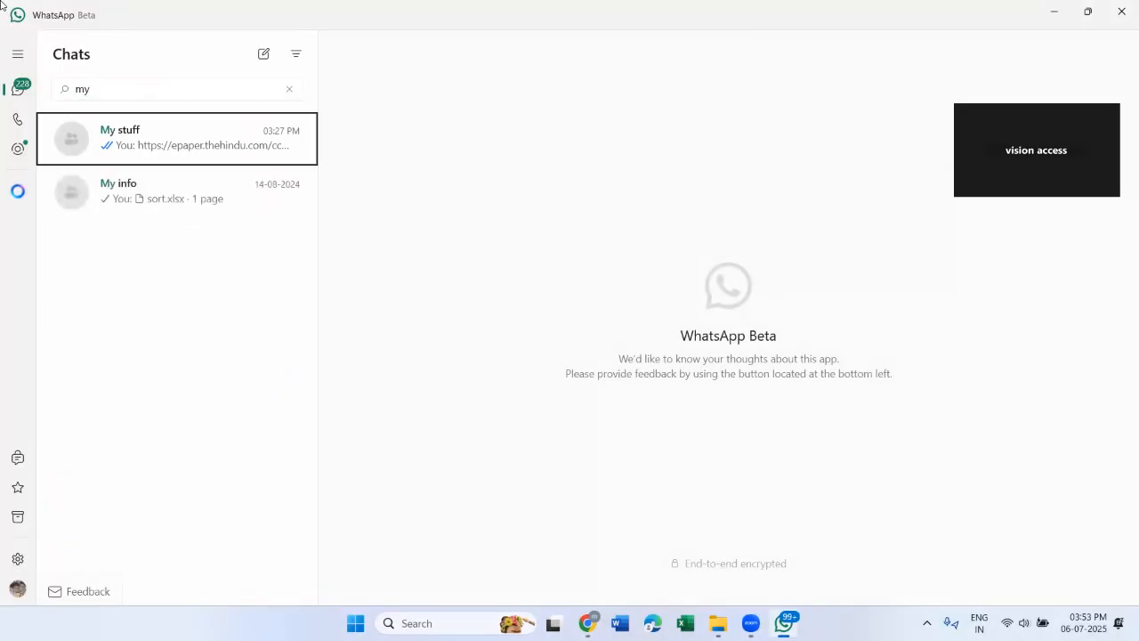
key("Return")
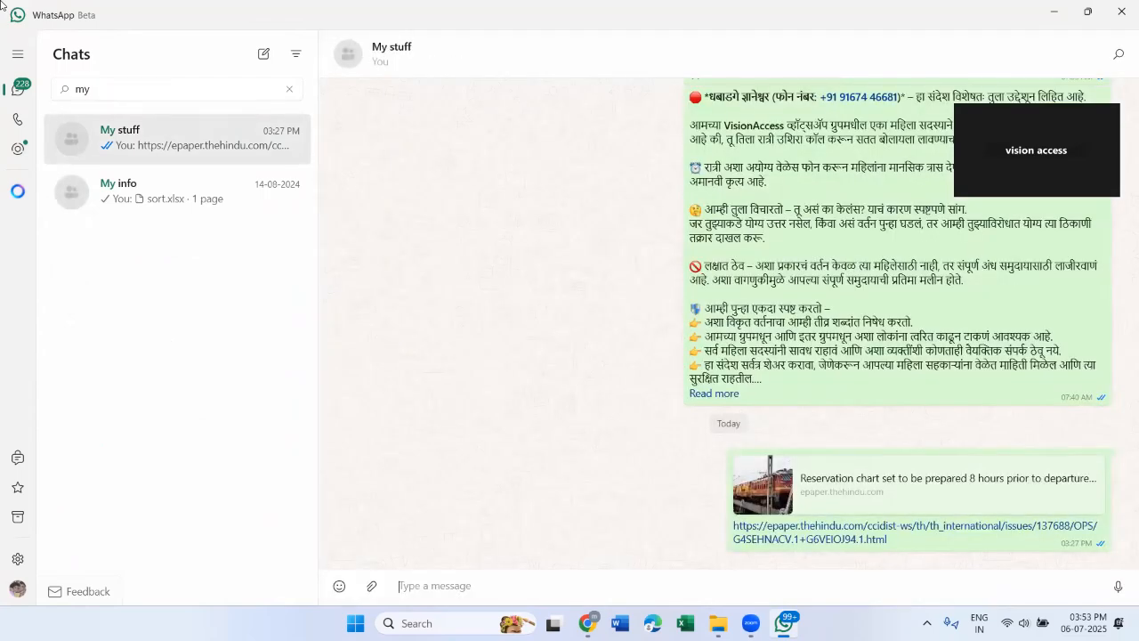
Open the epaper.thehindu.com link in the chat's latest message, view the reservation chart article, and close its browser tab
key("shift+Tab")
key("shift+Tab")
key("shift+Tab")
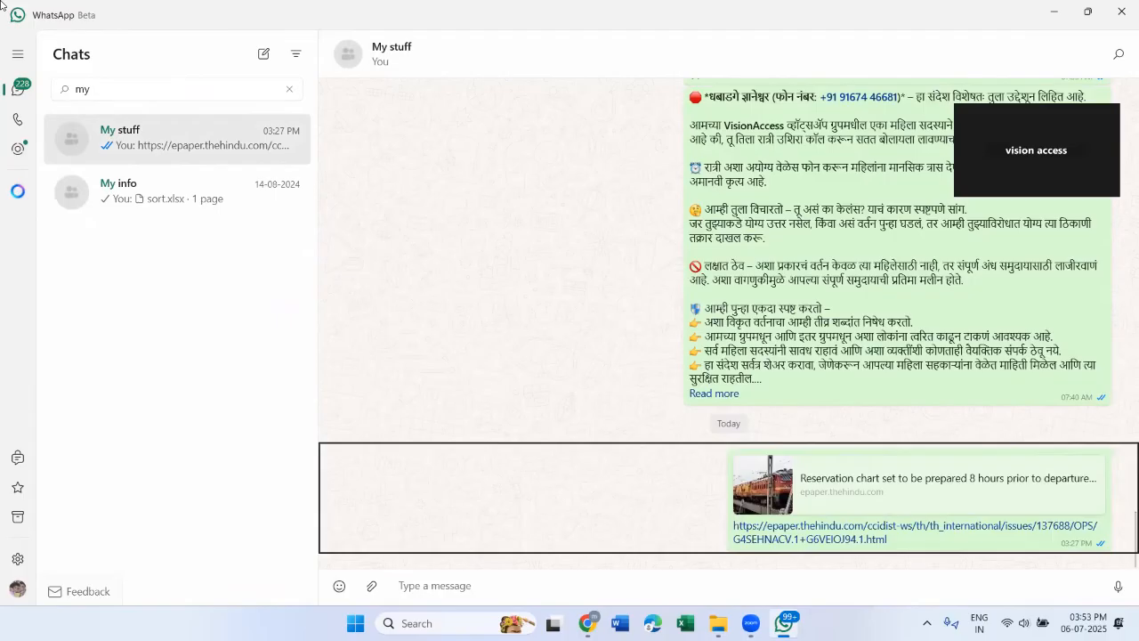
key("Up")
key("Down")
key("Tab")
key("Return")
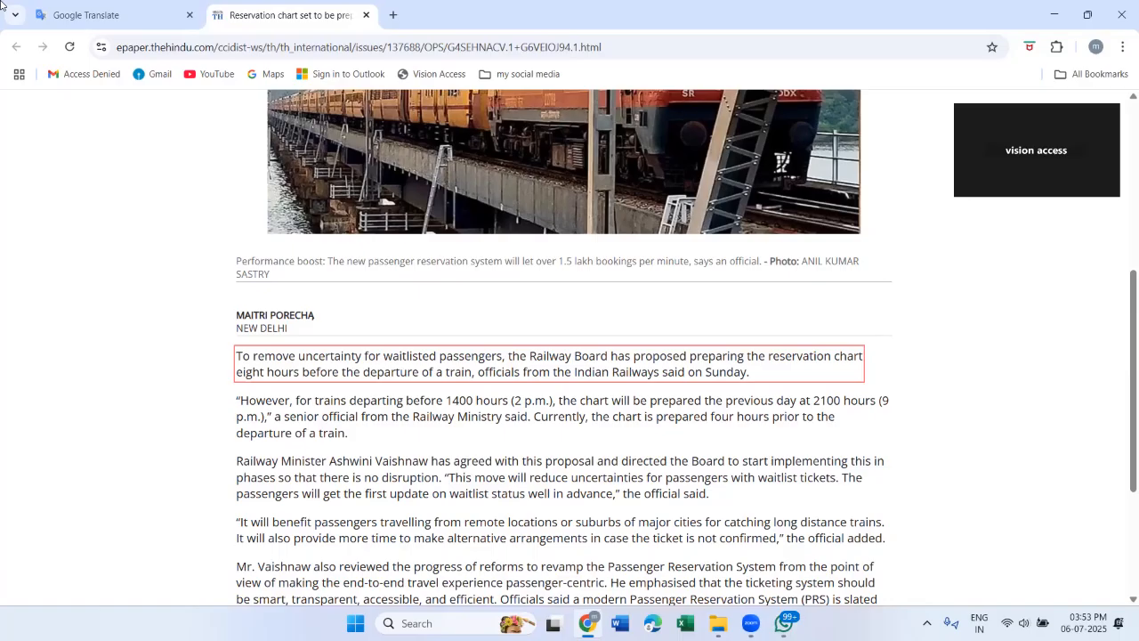
key("ctrl+w")
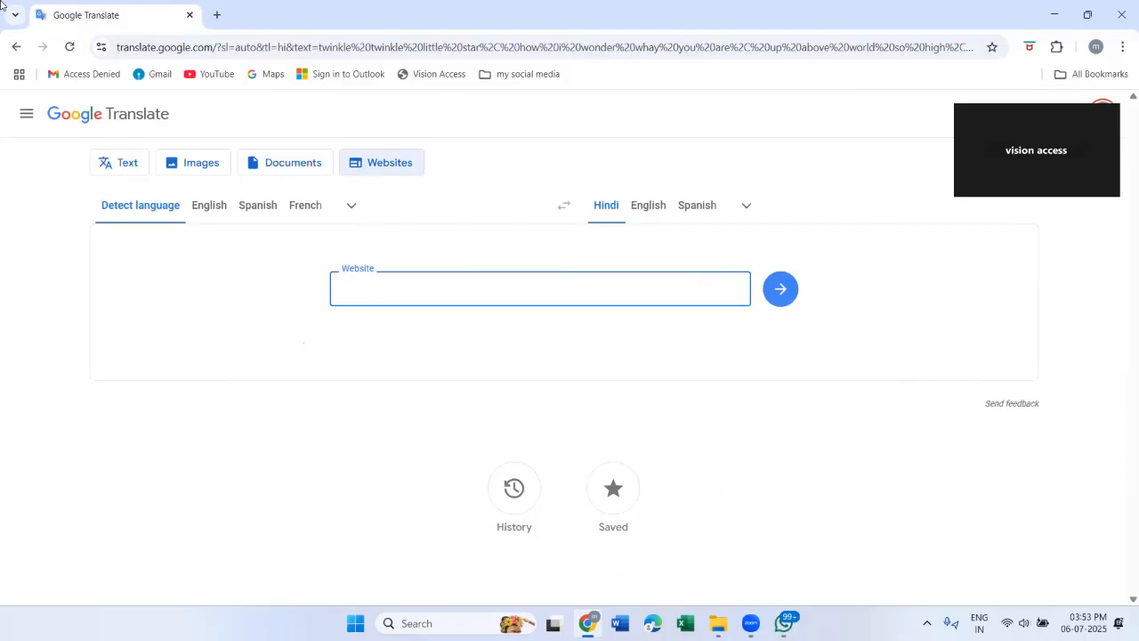
Return to the WhatsApp chat and copy the latest message containing the epaper.thehindu.com article link
key("alt+Tab")
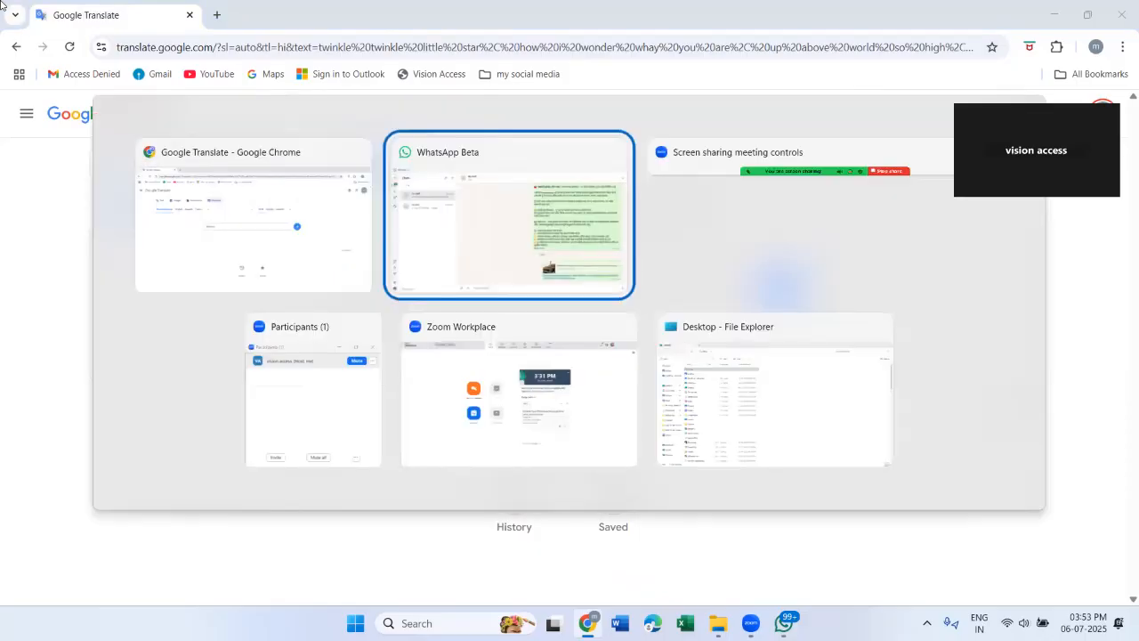
key("Up")
key("Down")
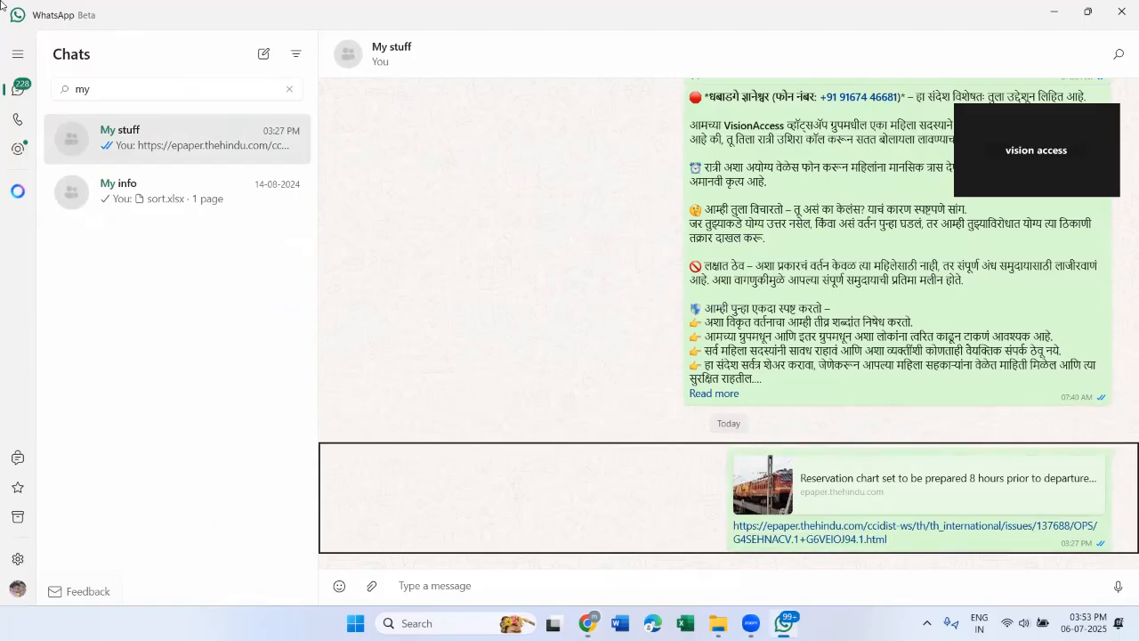
key("shift+F10")
key("Down")
key("Down")
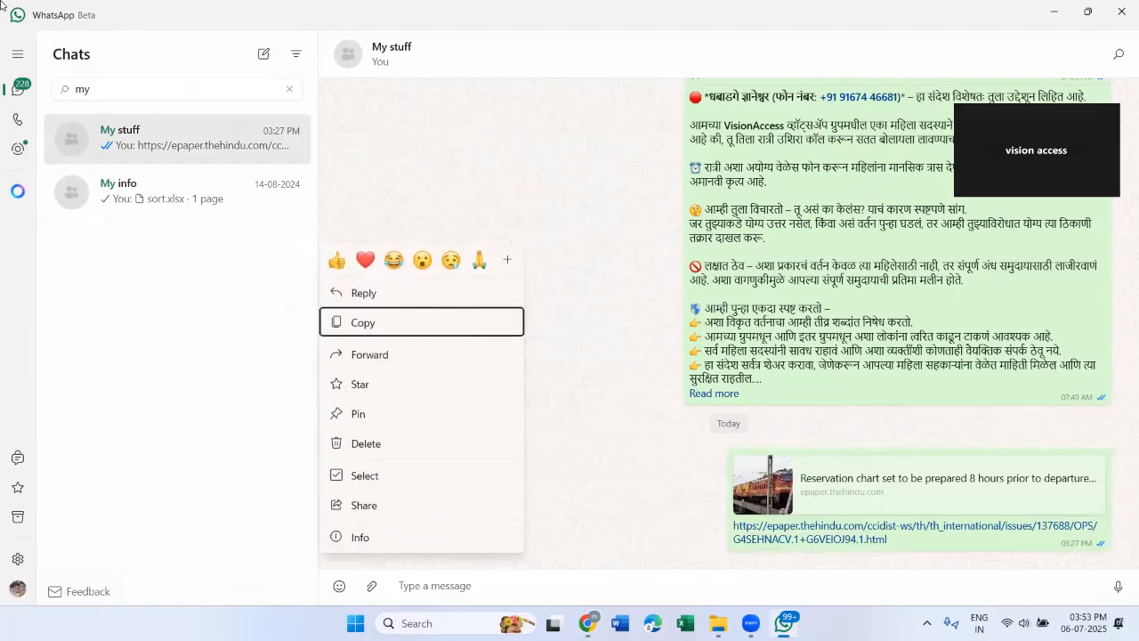
key("Return")
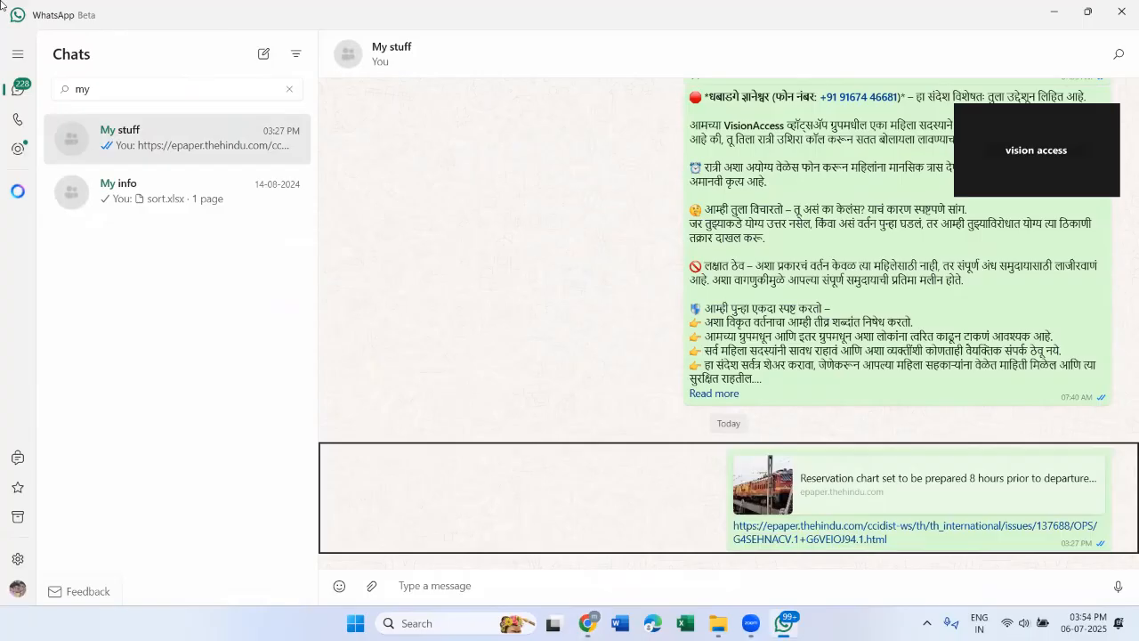
Return to Google Translate, paste the copied epaper.thehindu.com article link as the website, and translate it into Hindi
key("alt+Tab")
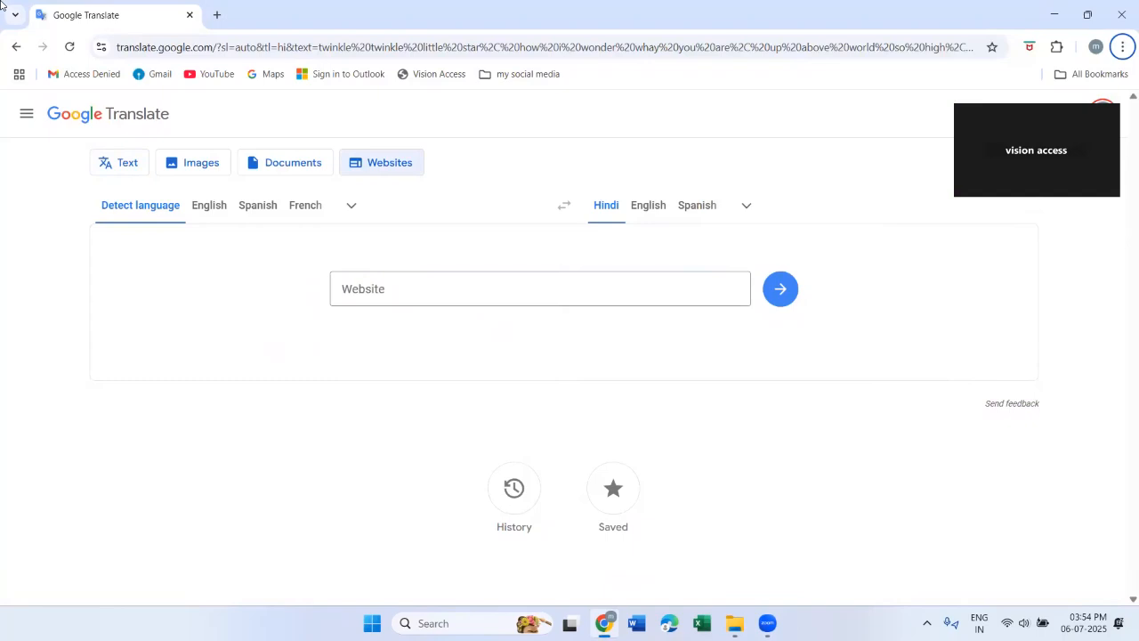
key("Tab")
key("Tab")
key("Tab")
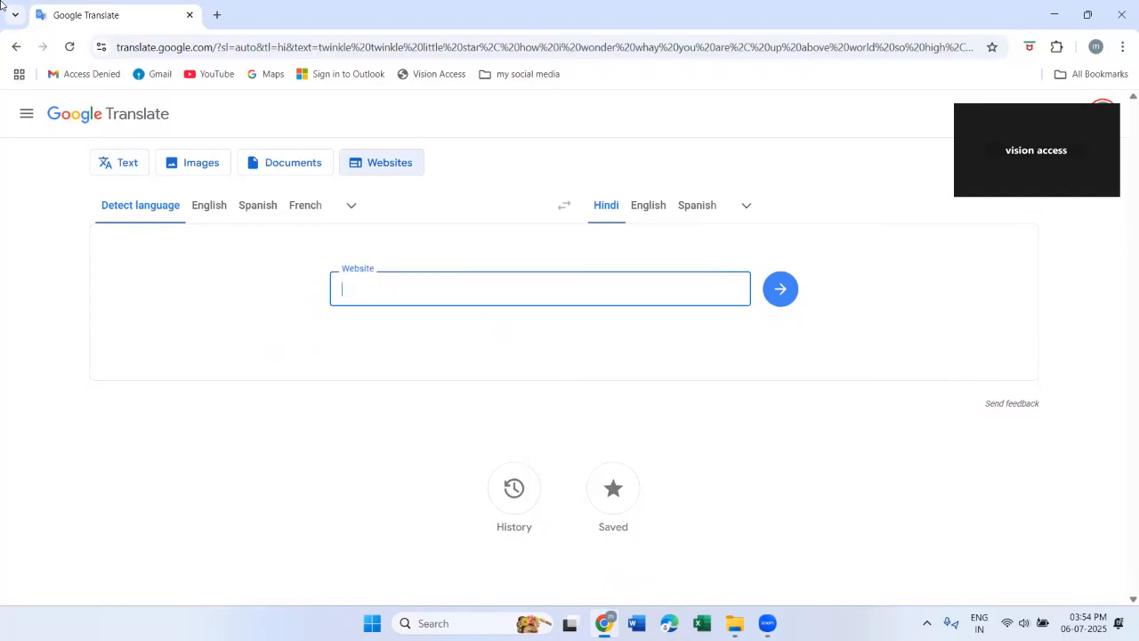
key("ctrl+Home")
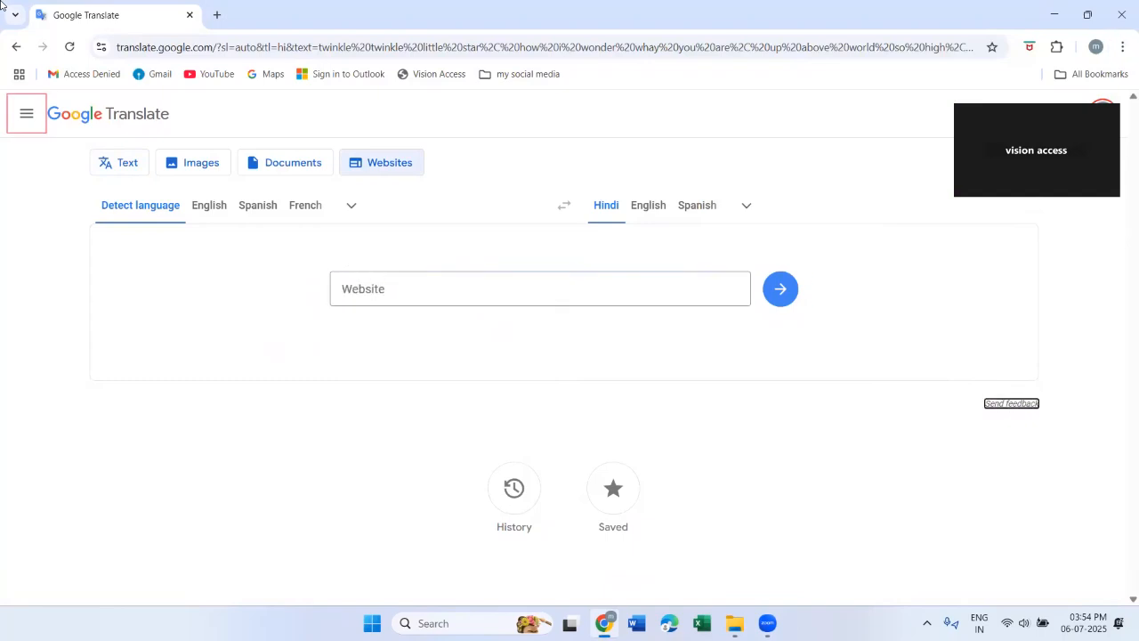
key("Down")
key("Down")
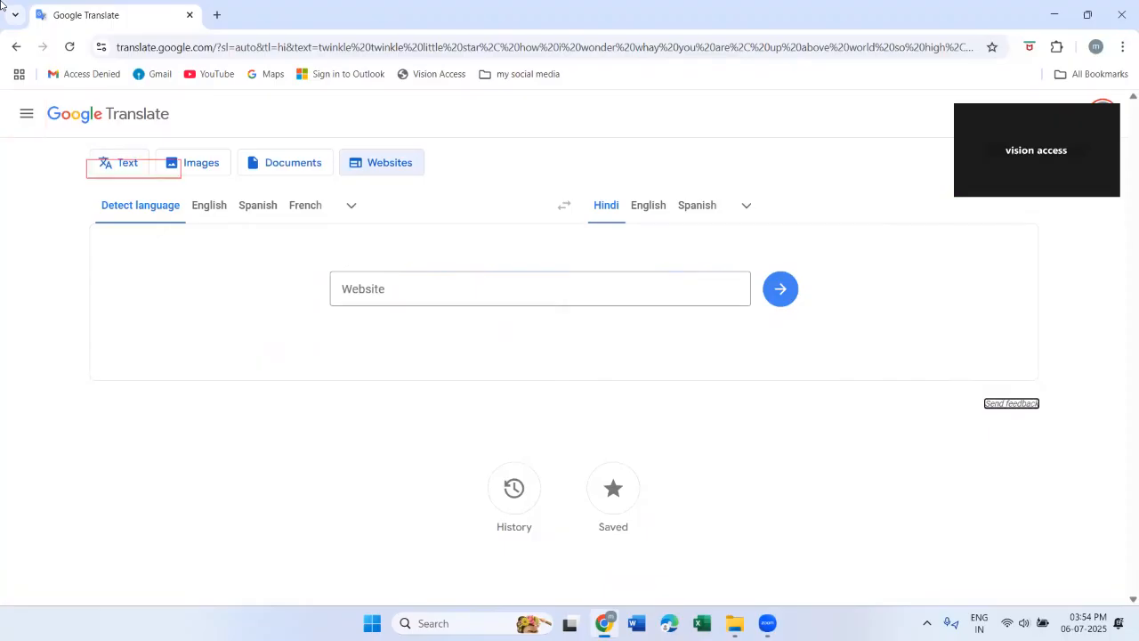
key("Down")
key("h")
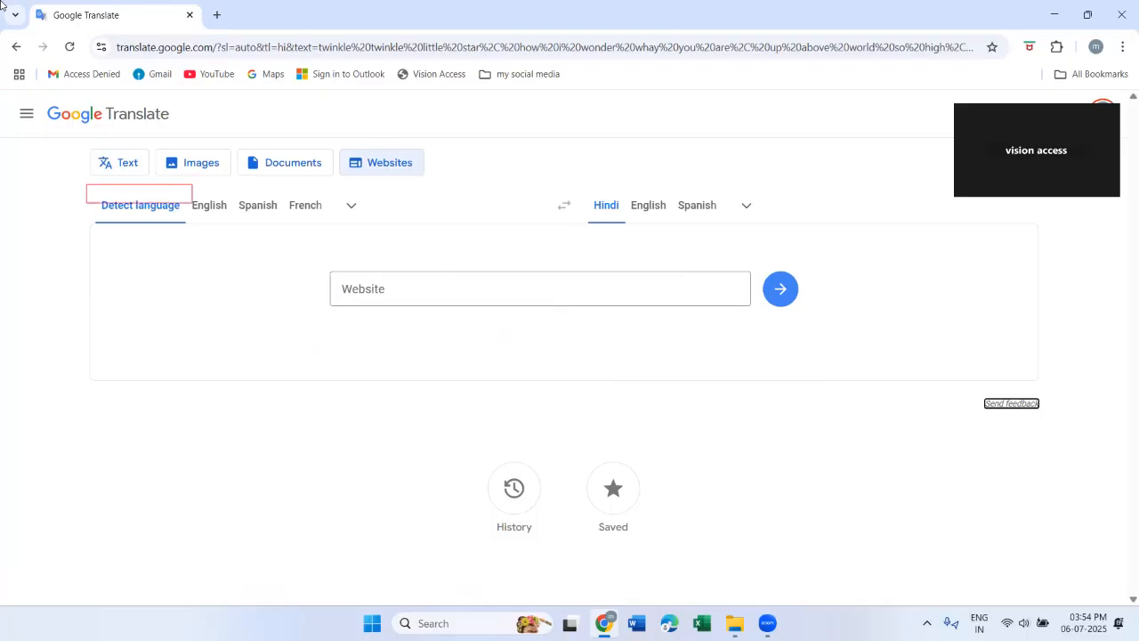
key("Down")
key("Down")
key("Down")
key("Down")
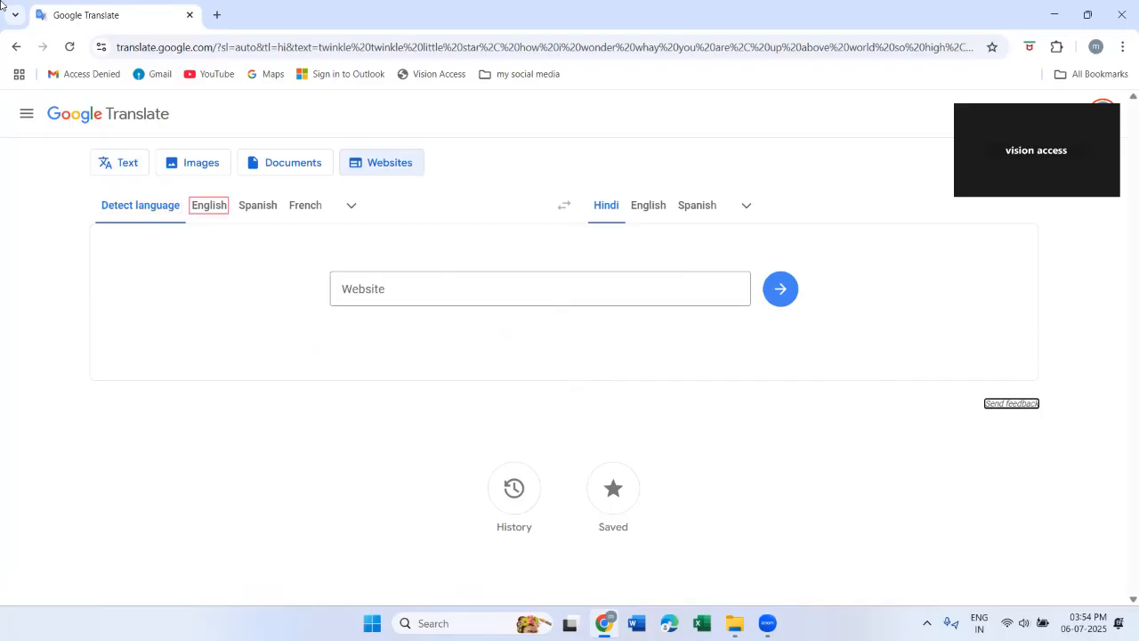
key("Down")
key("Down")
key("Down")
key("Down")
key("Down")
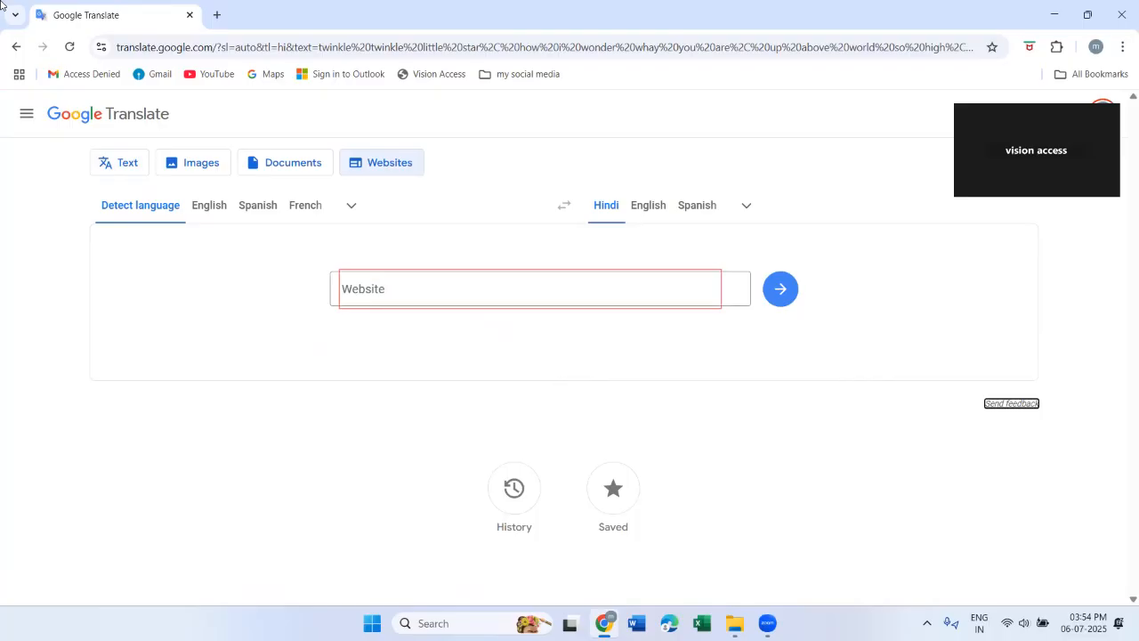
key("Return")
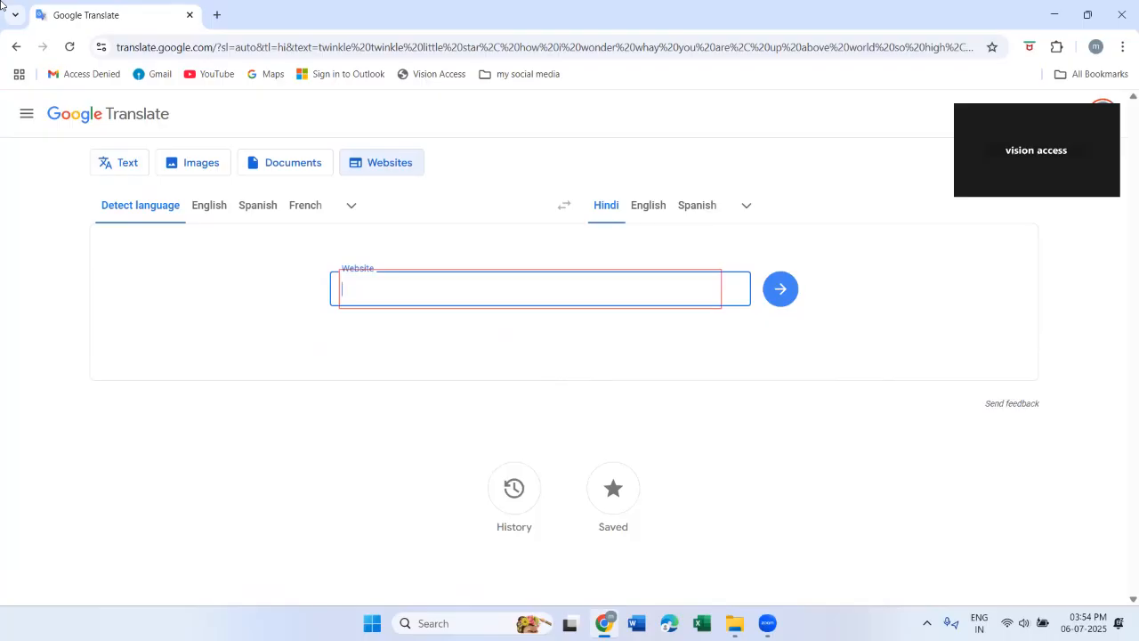
key("ctrl+v")
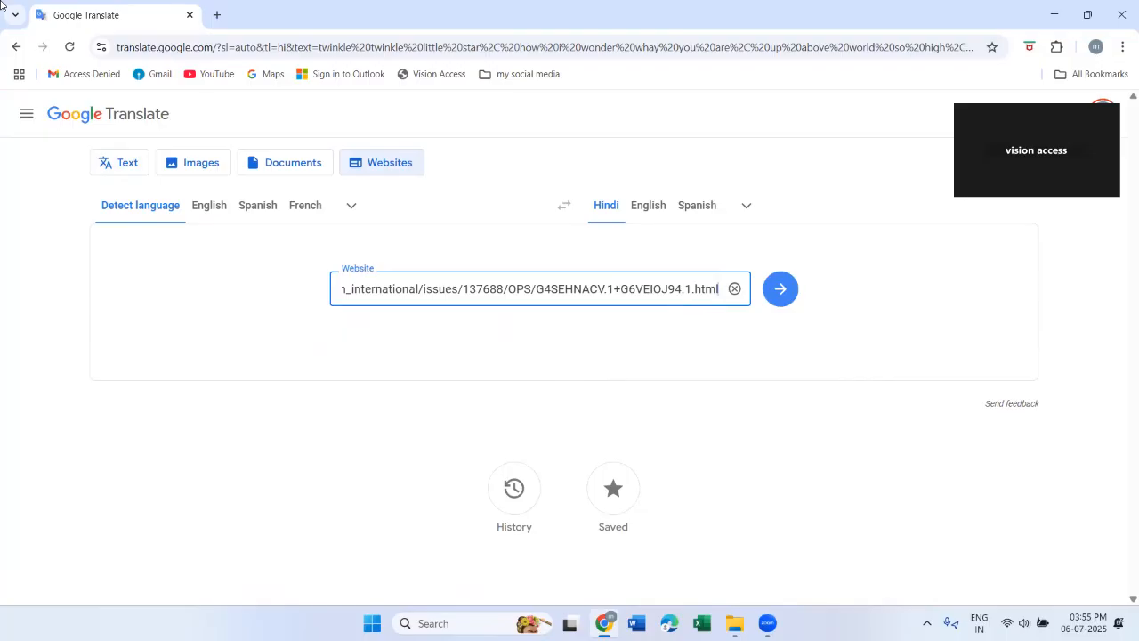
key("Return")
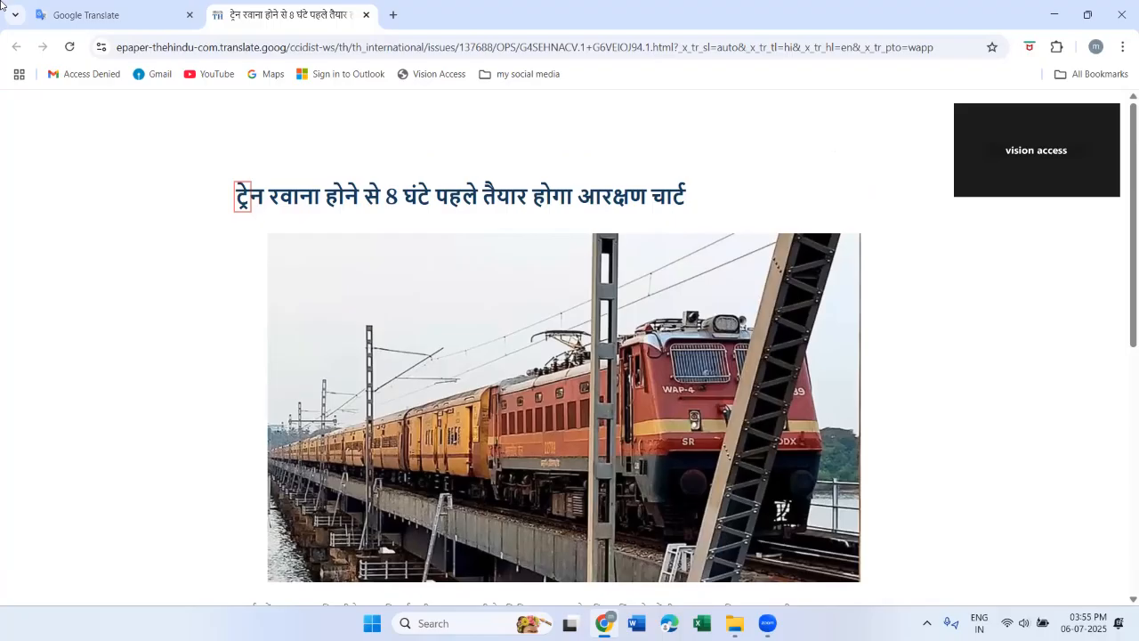
Set the screen reader's default voice profile to Neel Vocalizer Expressive Premium
key("ctrl+Insert+s")
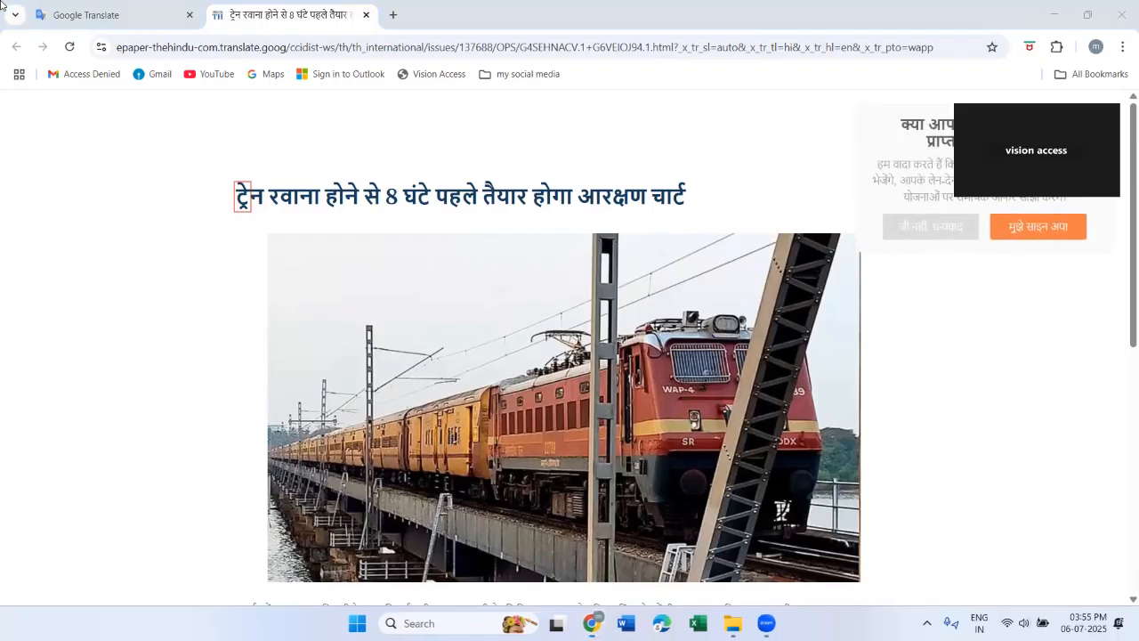
key("Down")
key("Down")
key("Down")
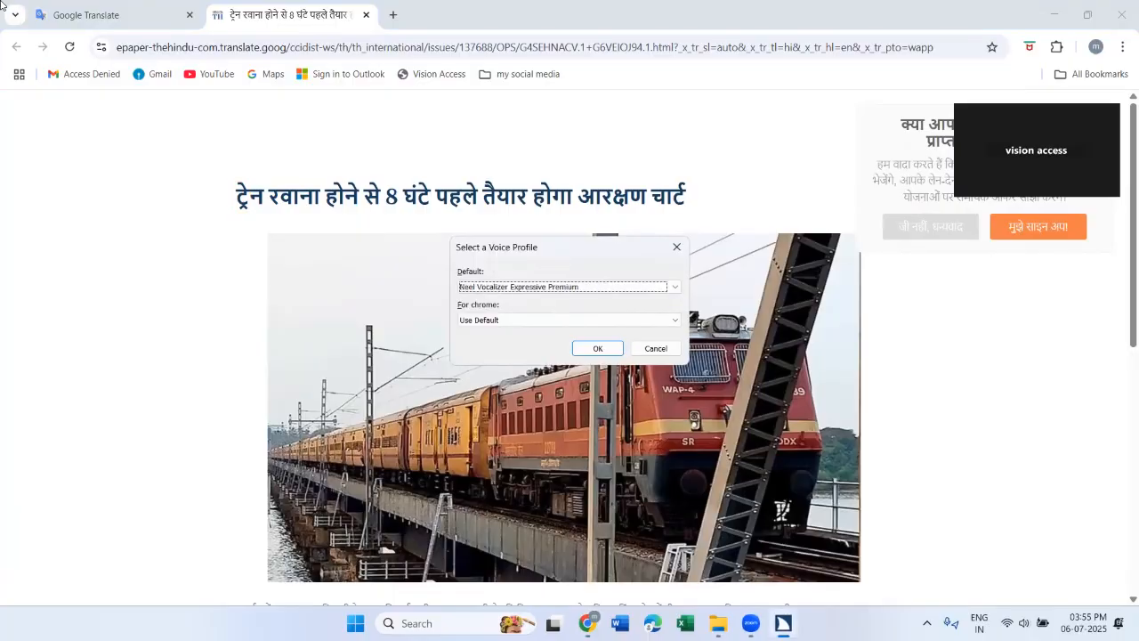
key("Return")
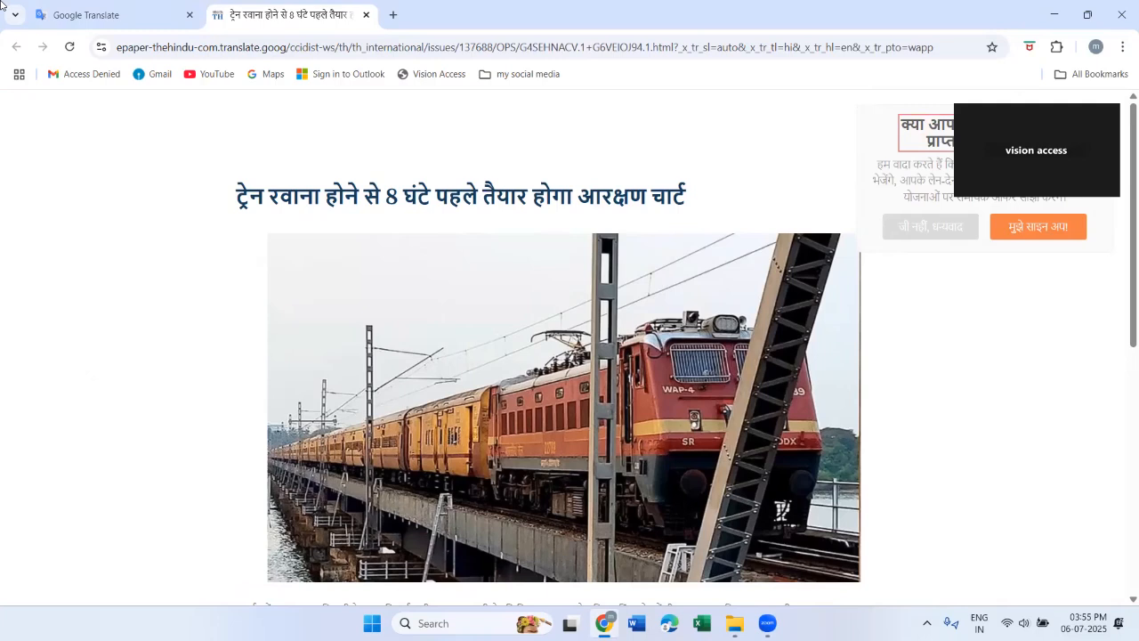
Read the Hindi article's byline and opening paragraph with the screen reader, and close the translated article's browser tab
key("Down")
key("Down")
key("Down")
key("Down")
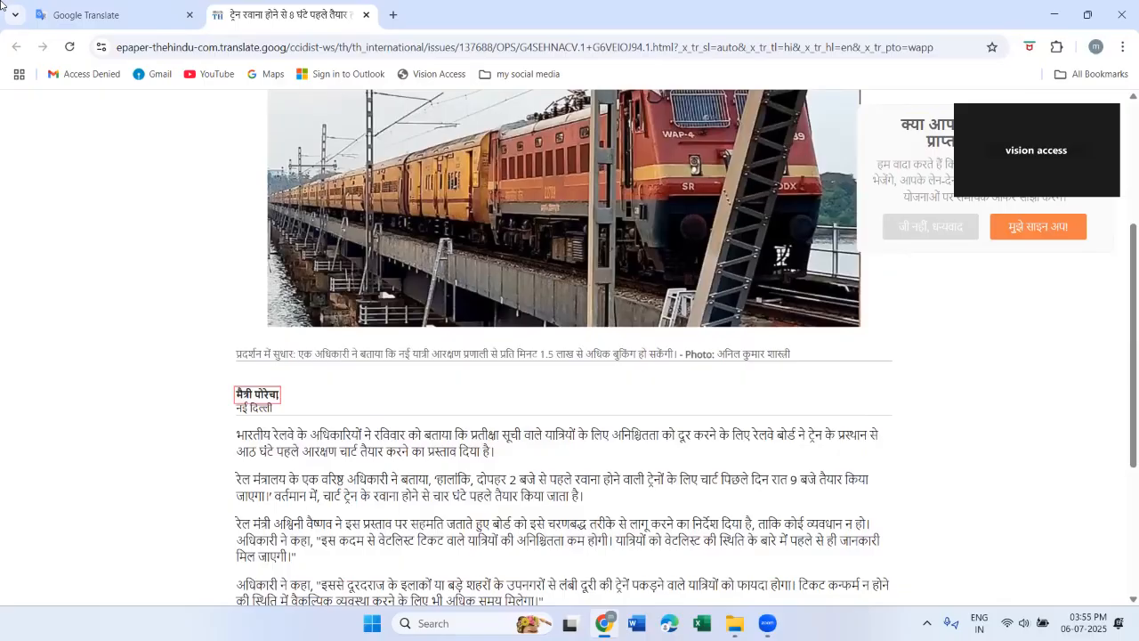
key("Down")
key("Down")
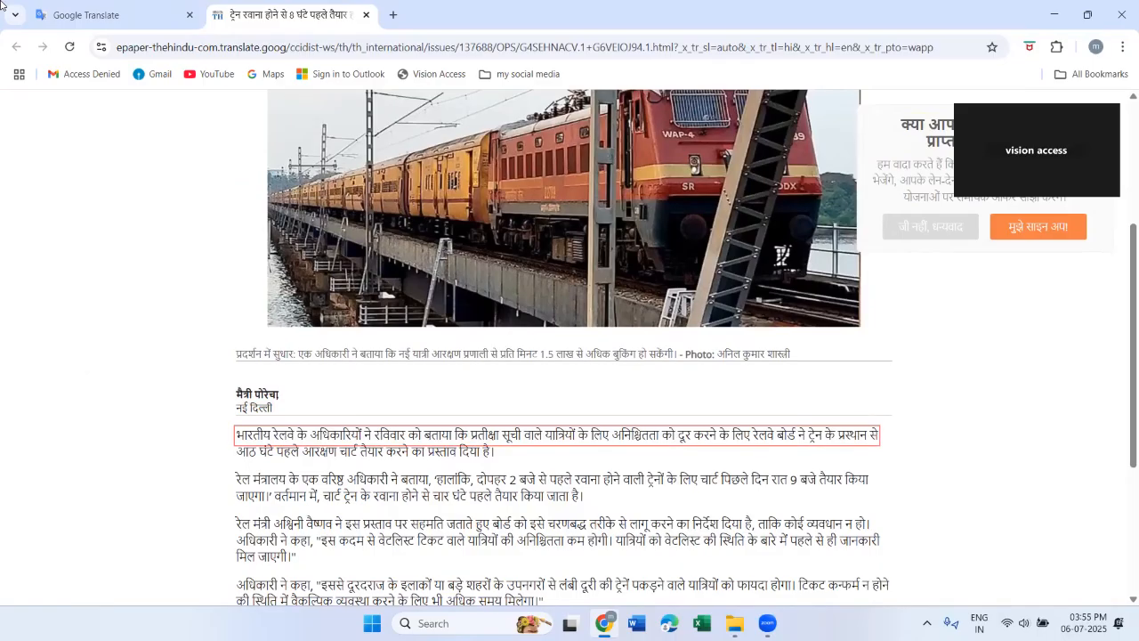
key("Down")
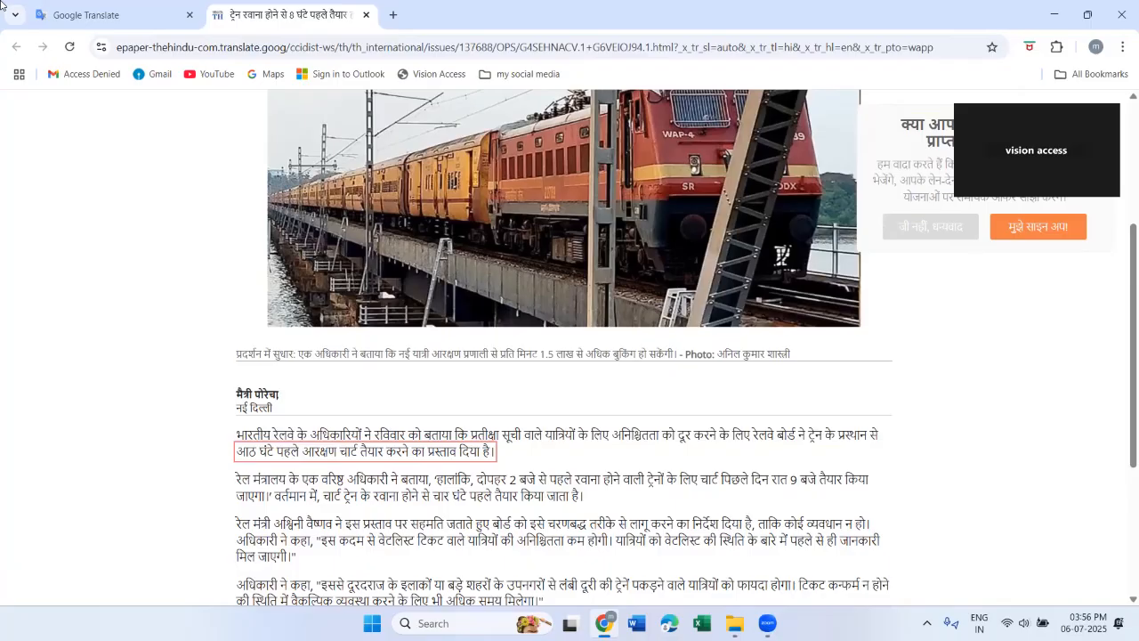
key("ctrl+w")
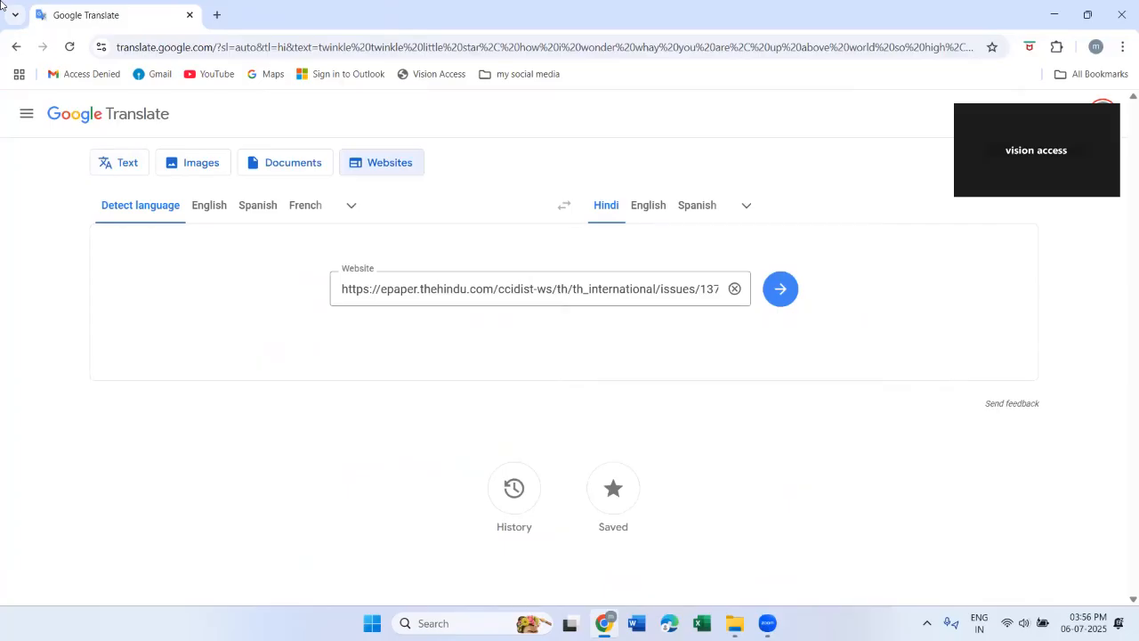
Change the screen reader's voice profile to the one whose name starts with E
key("ctrl+Insert+s")
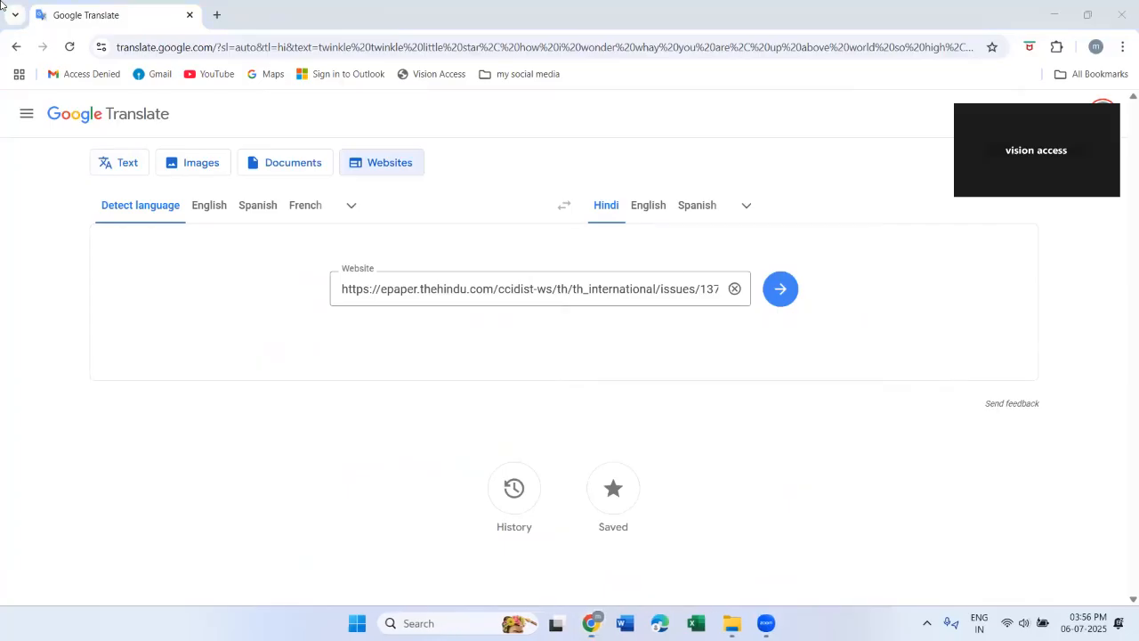
key("e")
key("Return")
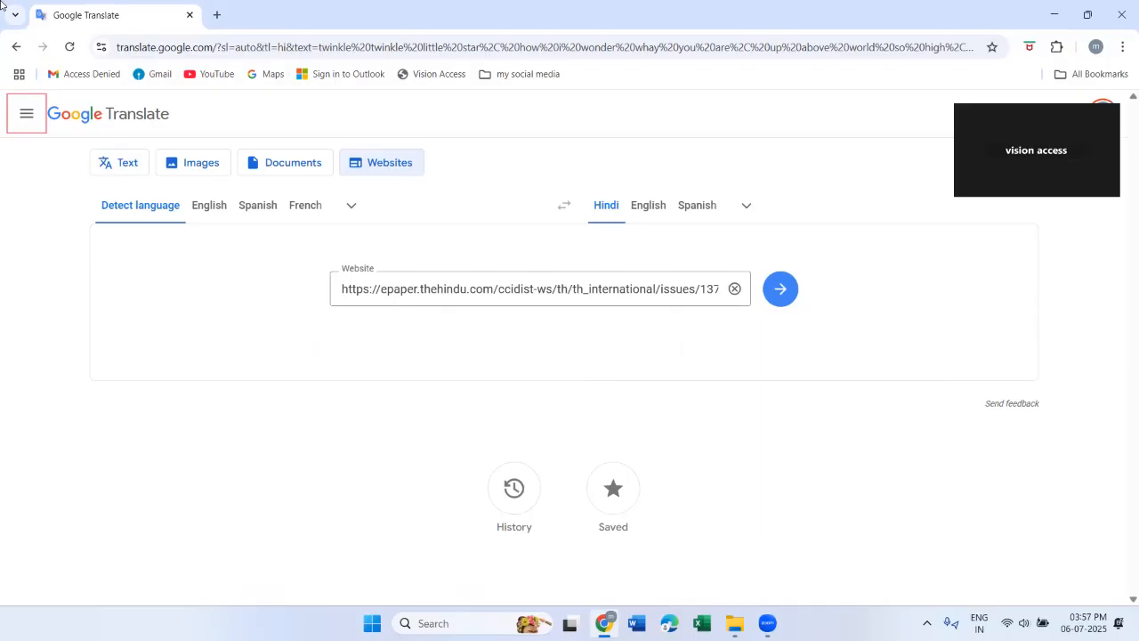
Switch Google Translate from website to document translation
key("Tab")
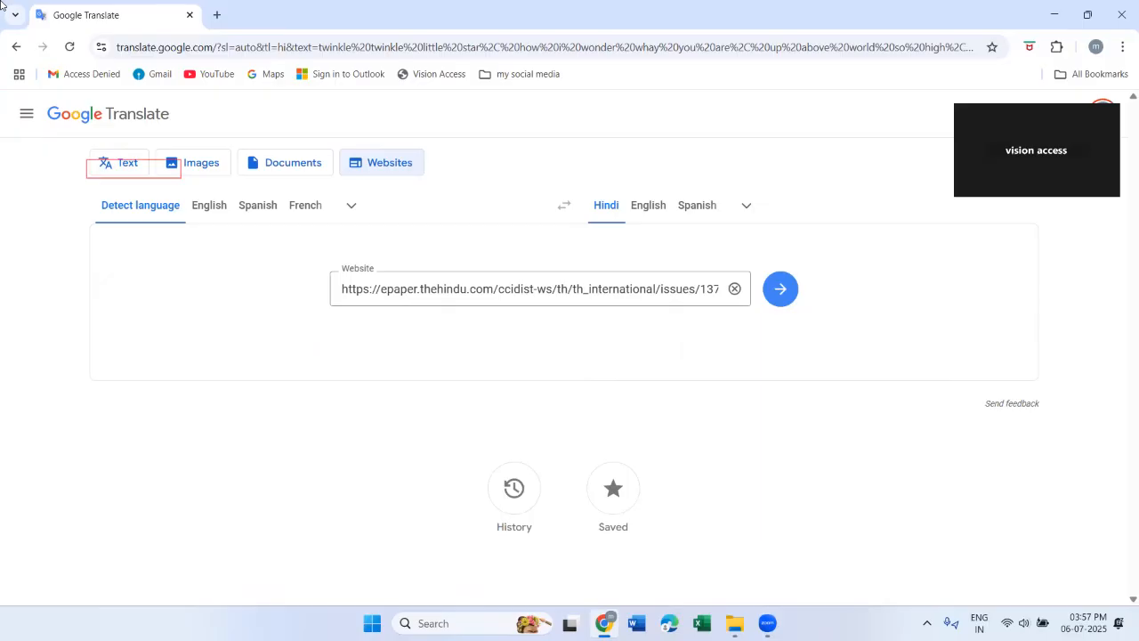
key("Down")
key("Return")
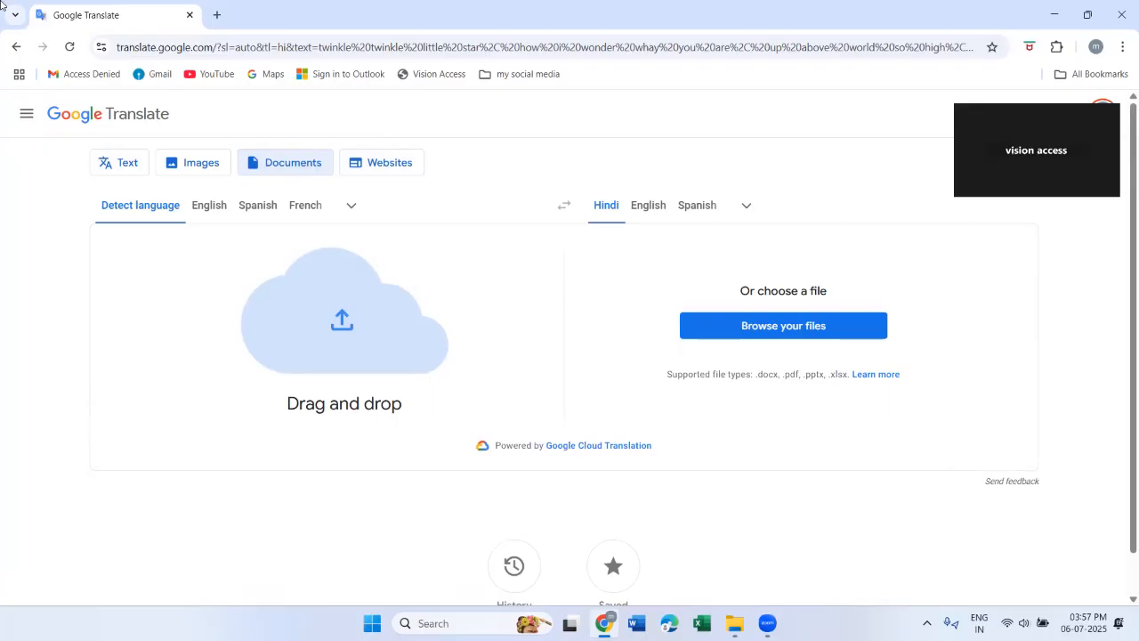
Find the option to browse for a file on the document translation page and open the file selection dialog
key("b")
key("h")
key("h")
key("Down")
key("Down")
key("Down")
key("Down")
key("Down")
key("Down")
key("Down")
key("Down")
key("Down")
key("Down")
key("Down")
key("Return")
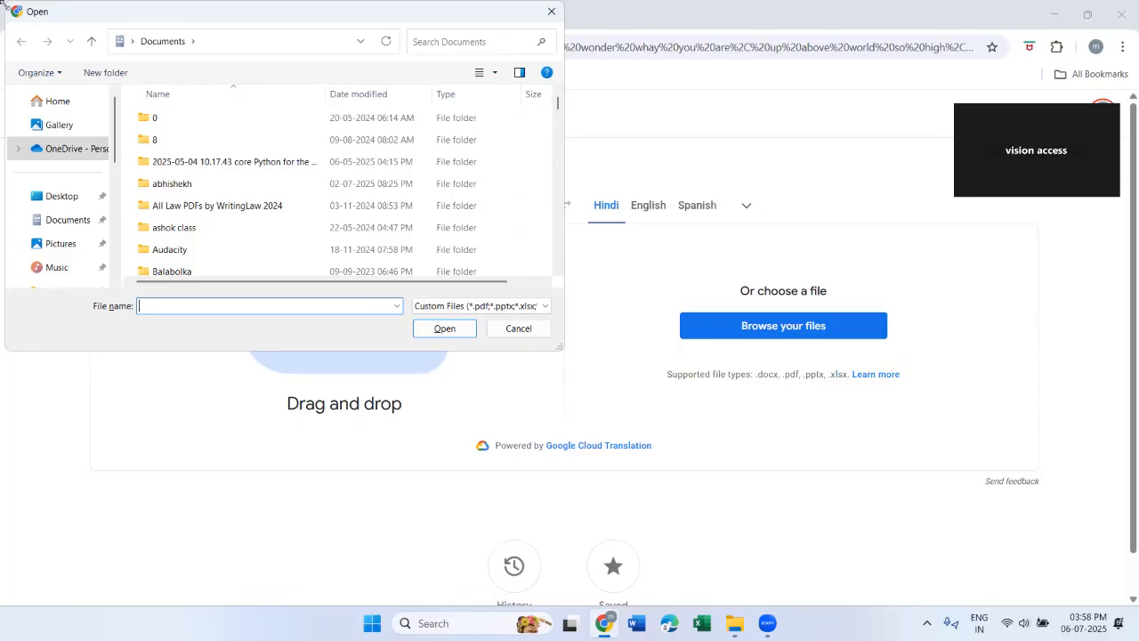
Go from the Documents folder to the Downloads folder in the file selection dialog
key("shift+Tab")
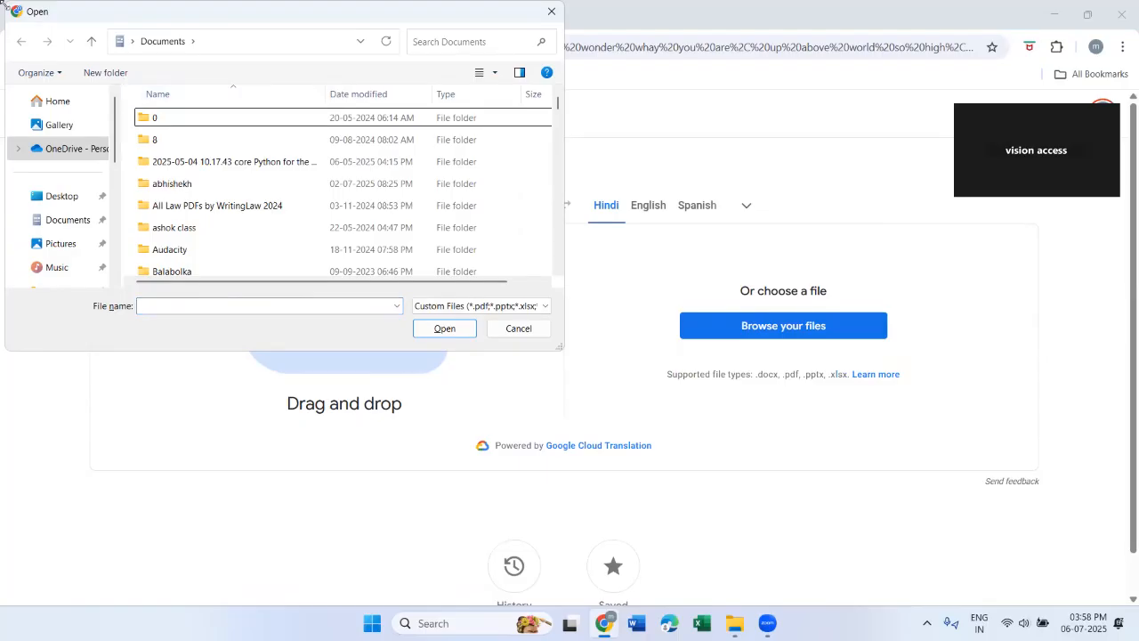
key("alt+Up")
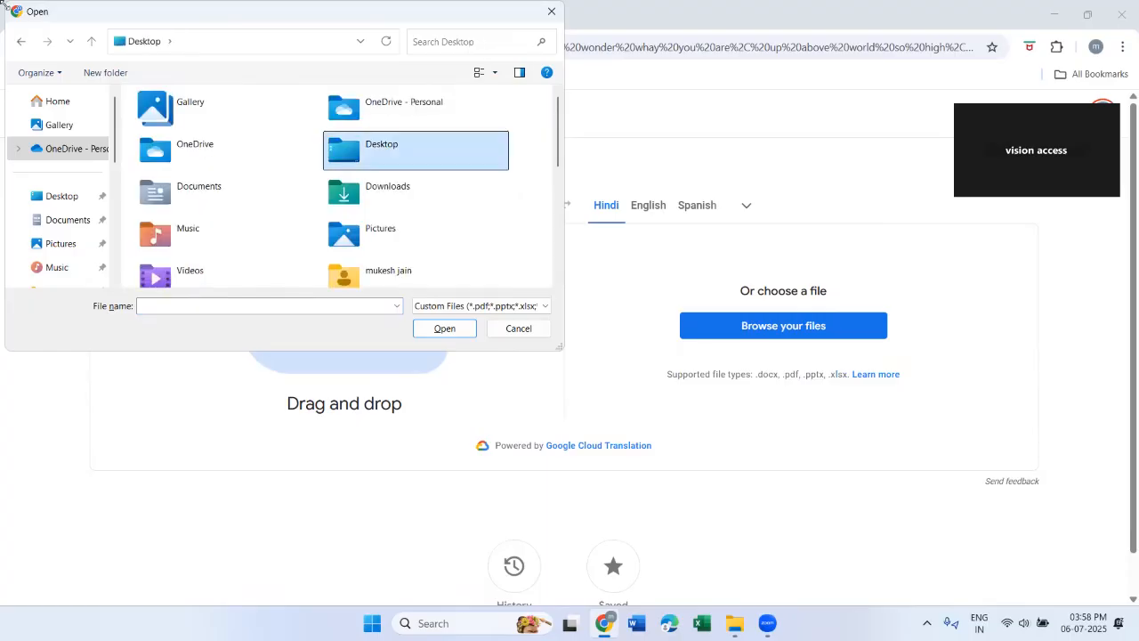
key("Right")
key("Return")
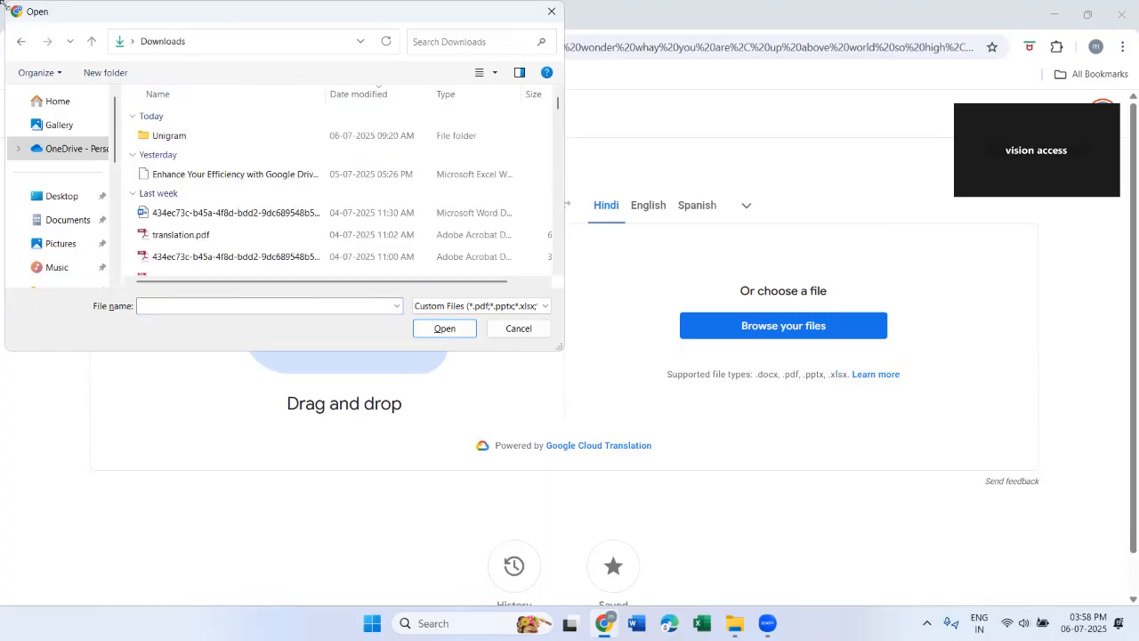
Look through the Downloads files whose names start with "i" for a document to translate
key("Down")
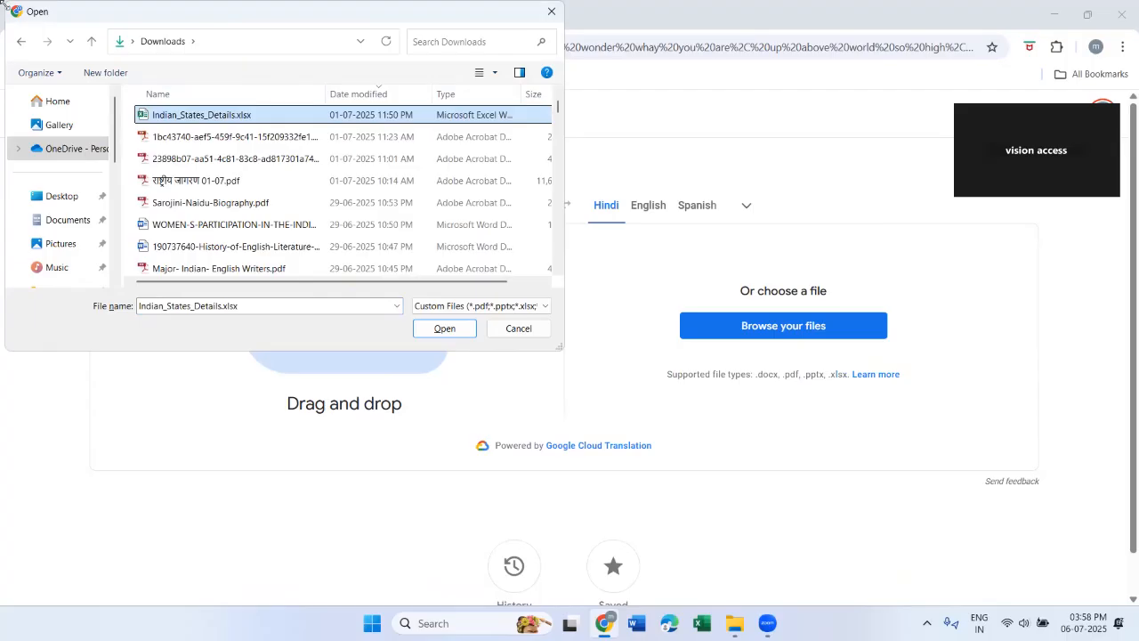
key("i")
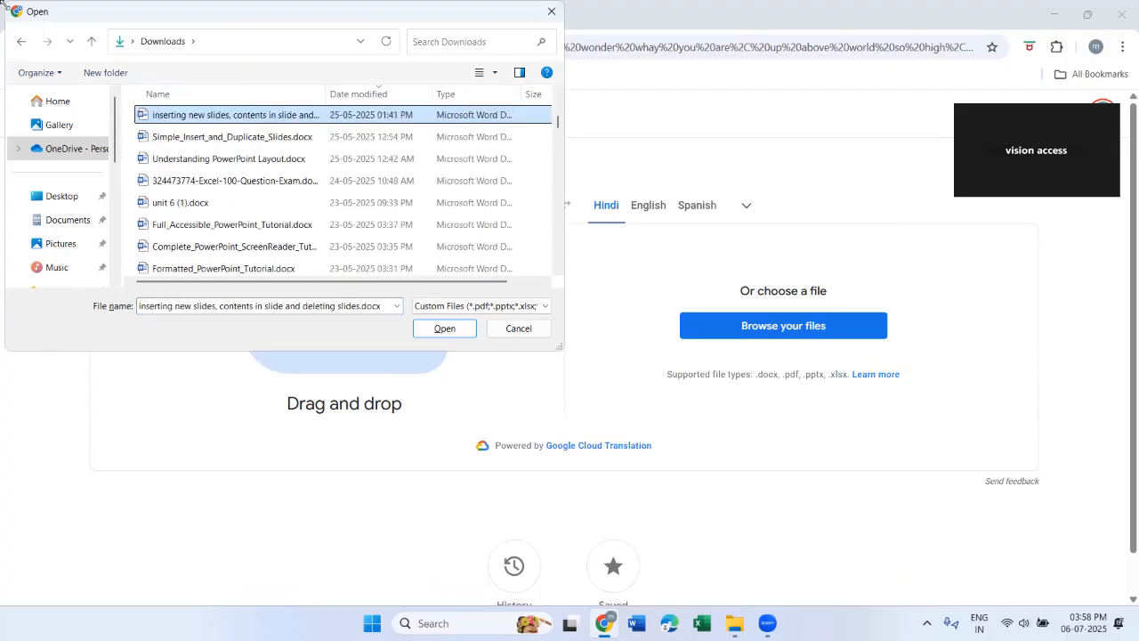
key("Home")
key("i")
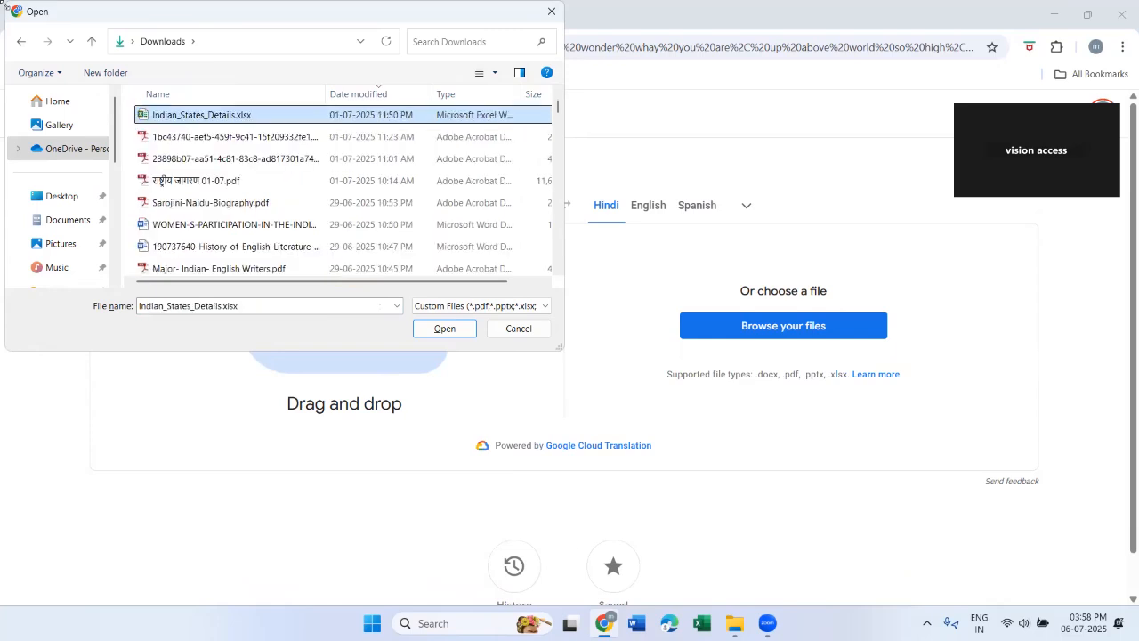
key("i")
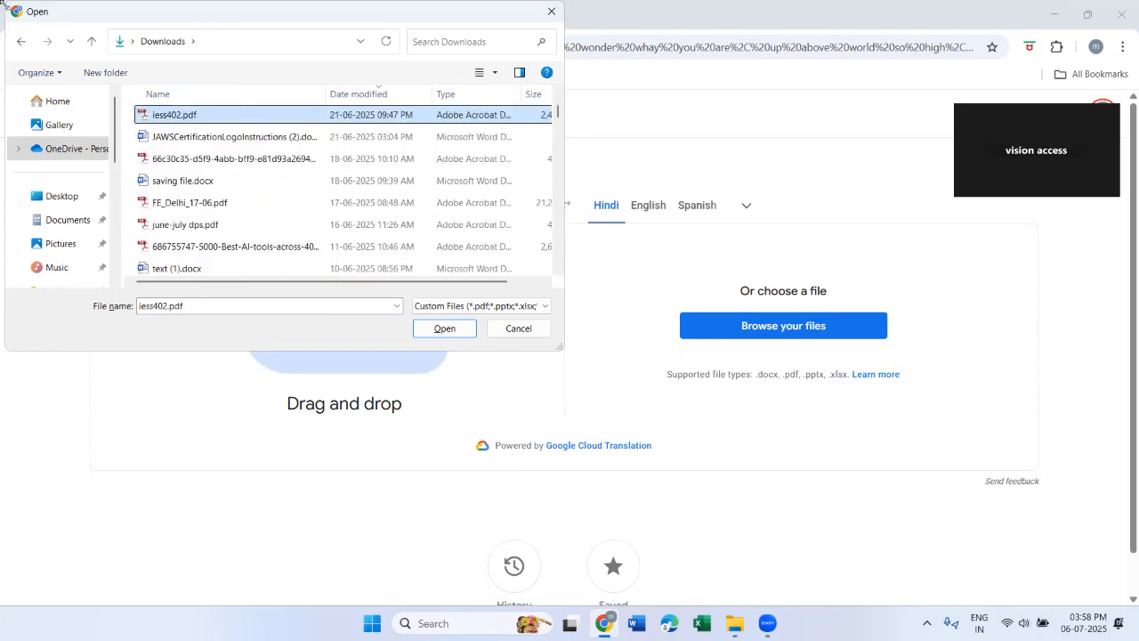
key("i")
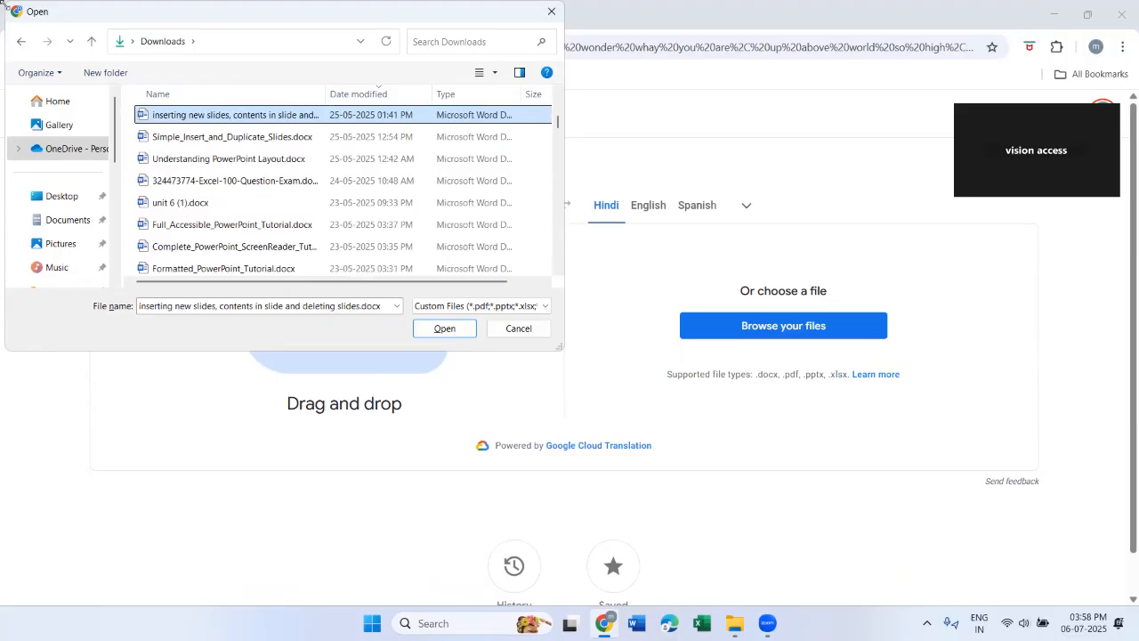
key("i")
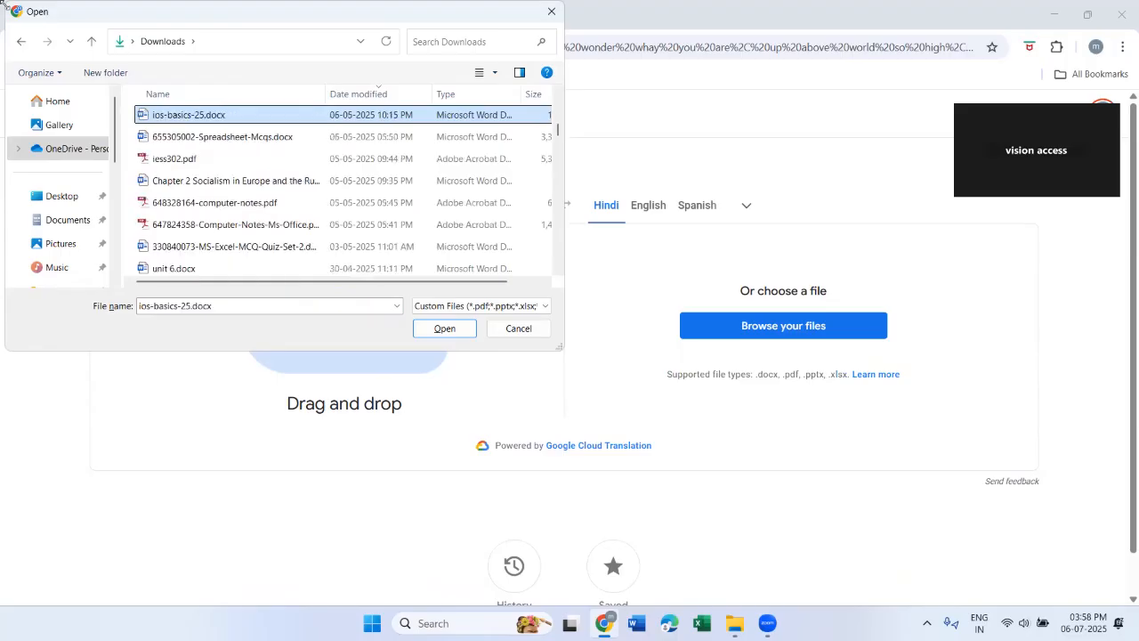
key("i")
Look through the Downloads list from its beginning, find the my files folder and open it
key("Home")
key("Down")
key("Down")
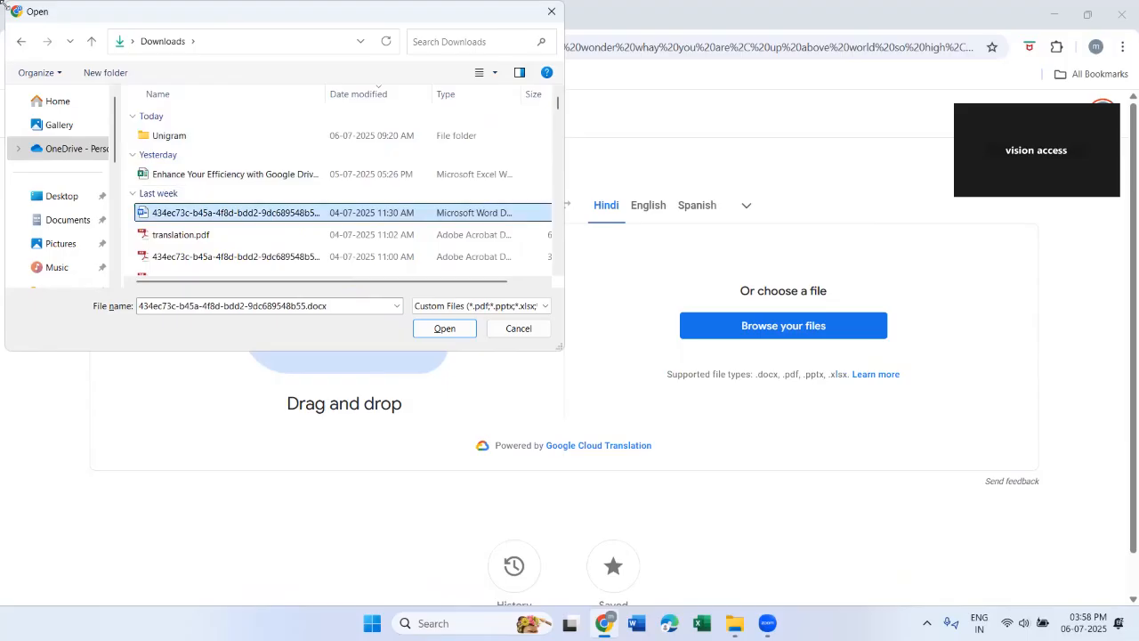
key("Down")
key("Down")
key("Down")
key("Down")
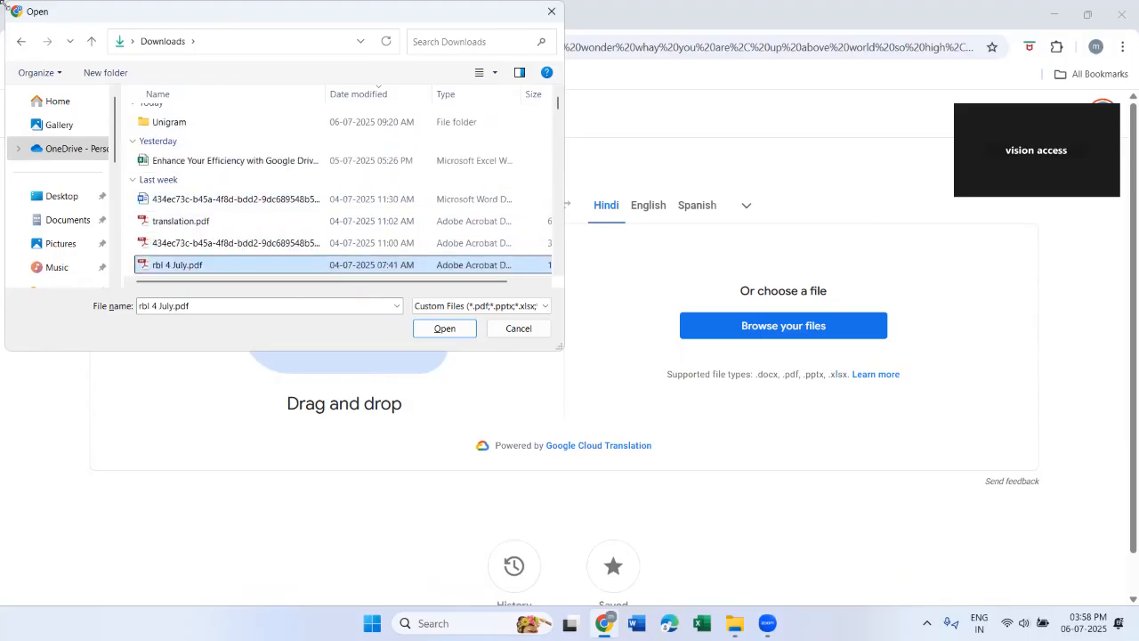
key("Down")
key("Down")
key("Down")
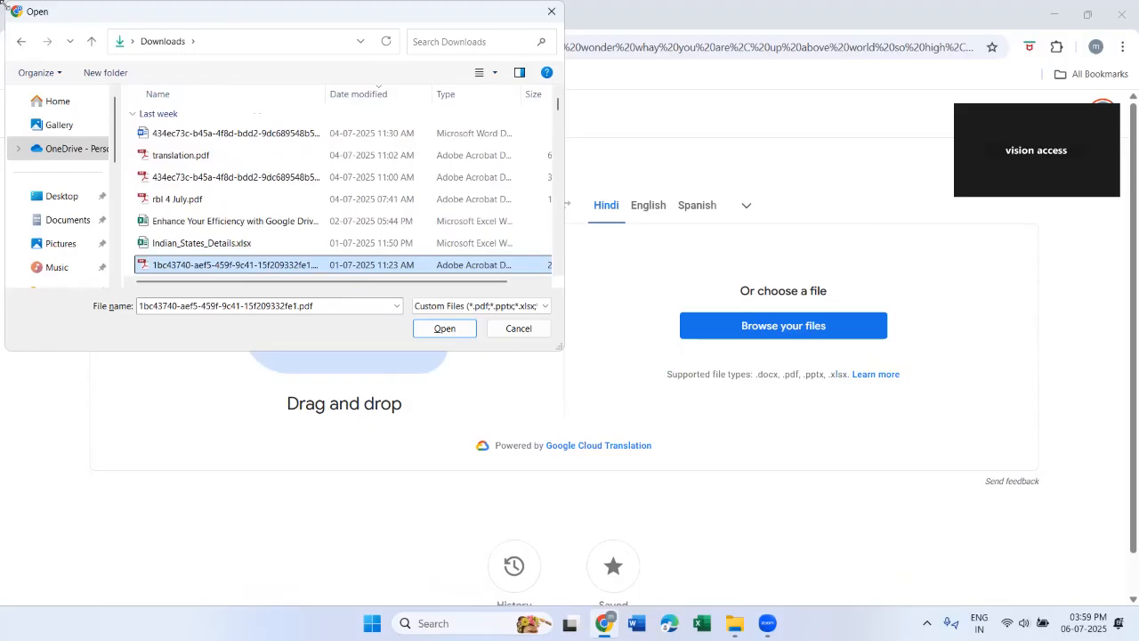
key("Down")
key("Down")
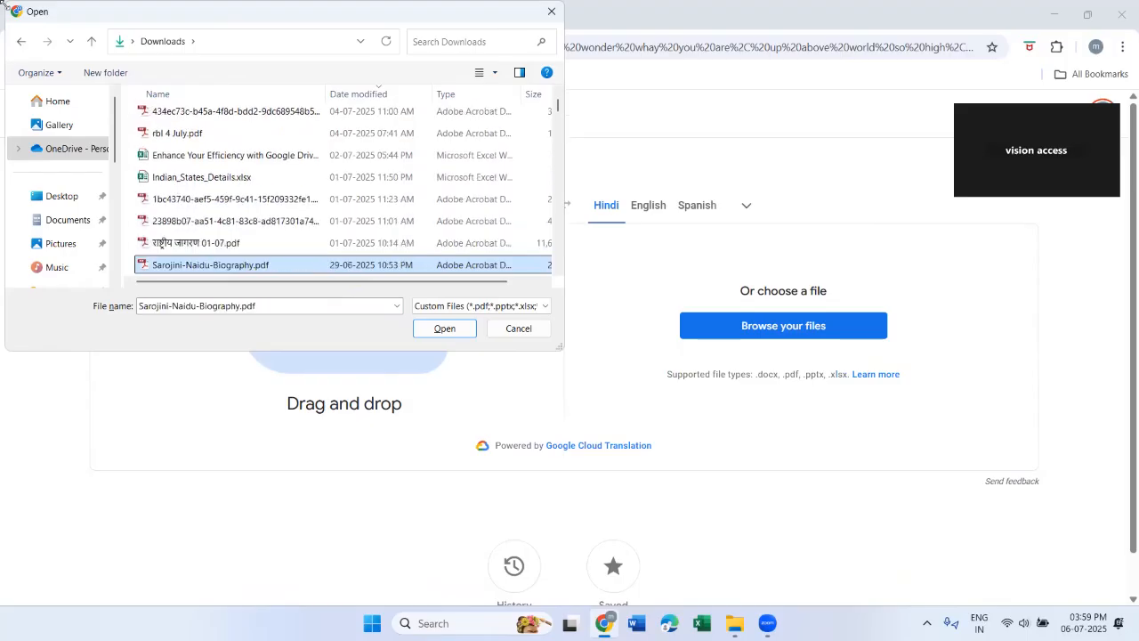
key("Down")
key("Down")
key("Down")
key("Down")
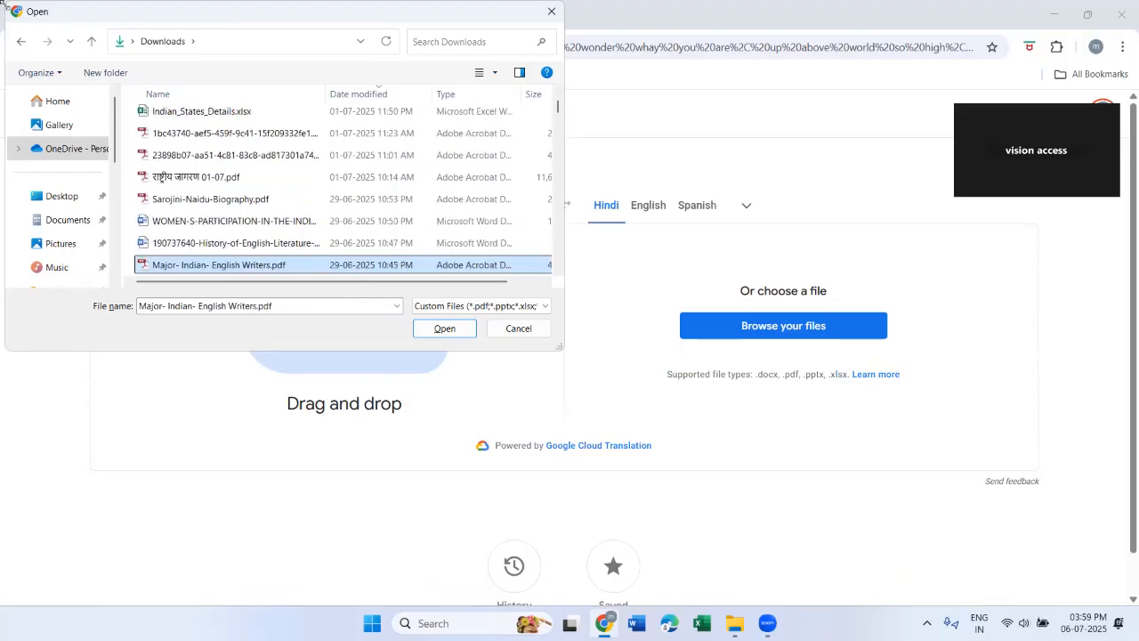
key("Down")
key("Down")
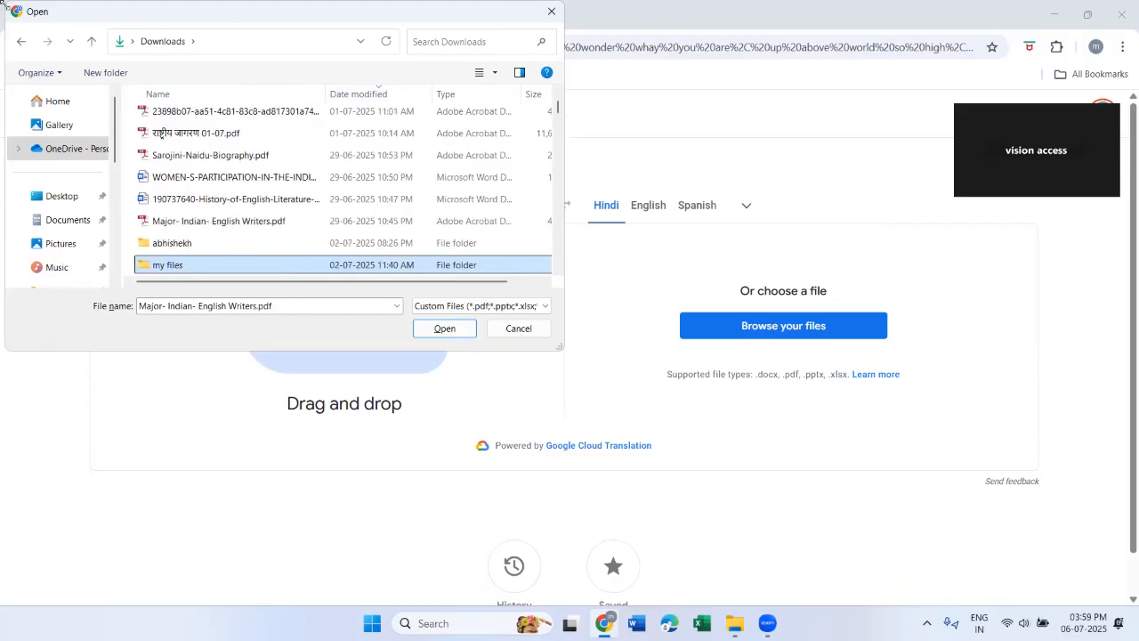
key("Up")
key("Return")
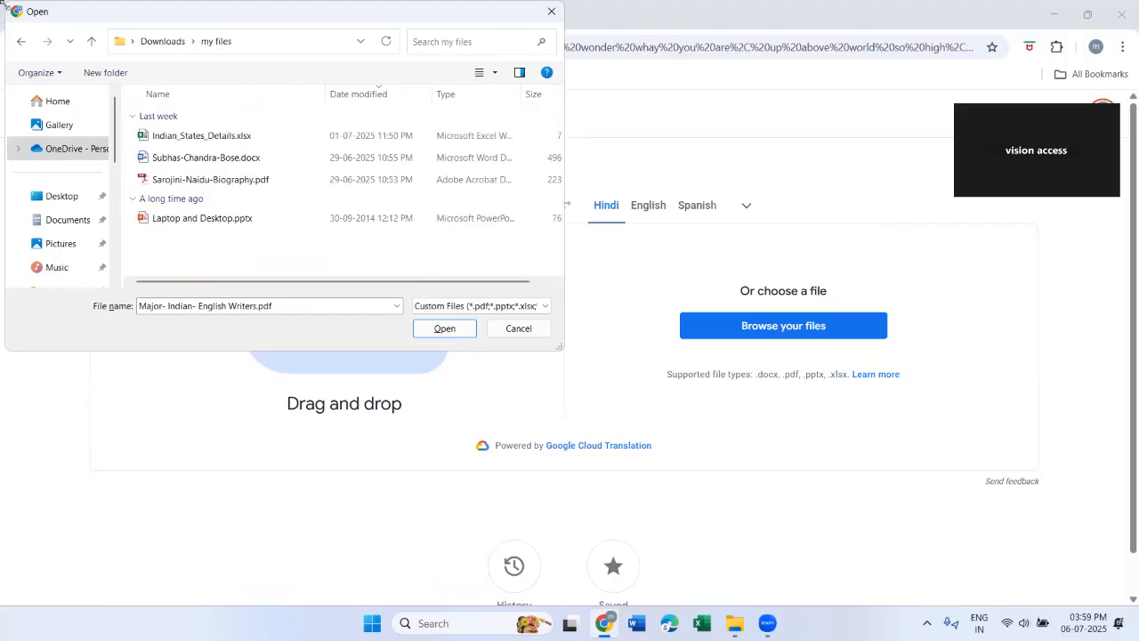
Choose Subhas-Chandra-Bose.docx from the my files folder and load it for document translation
key("Down")
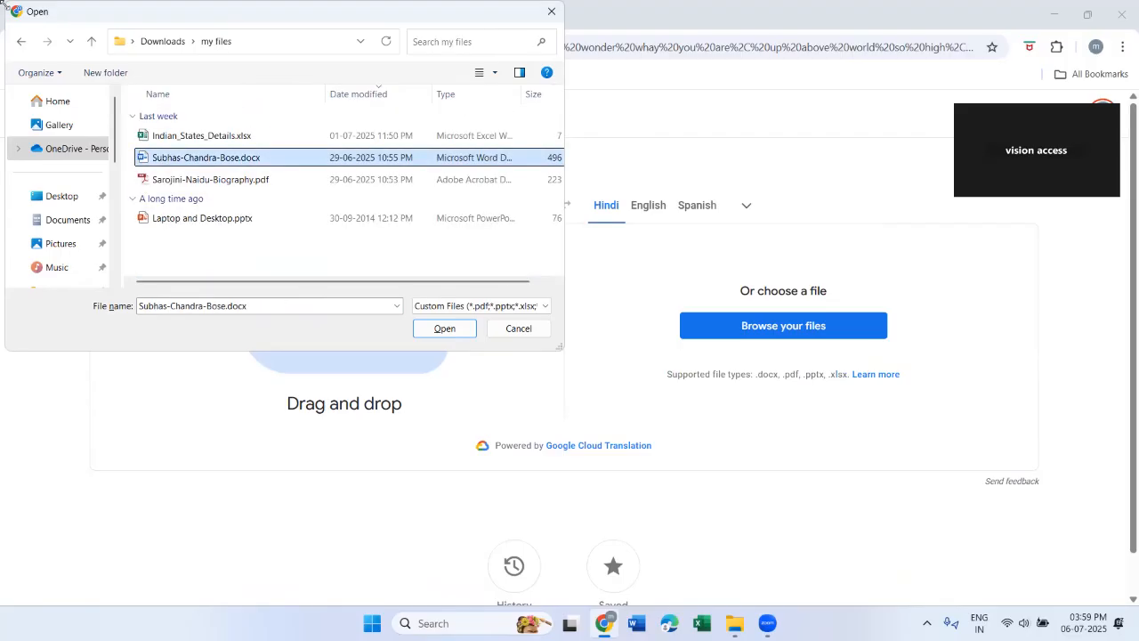
key("Up")
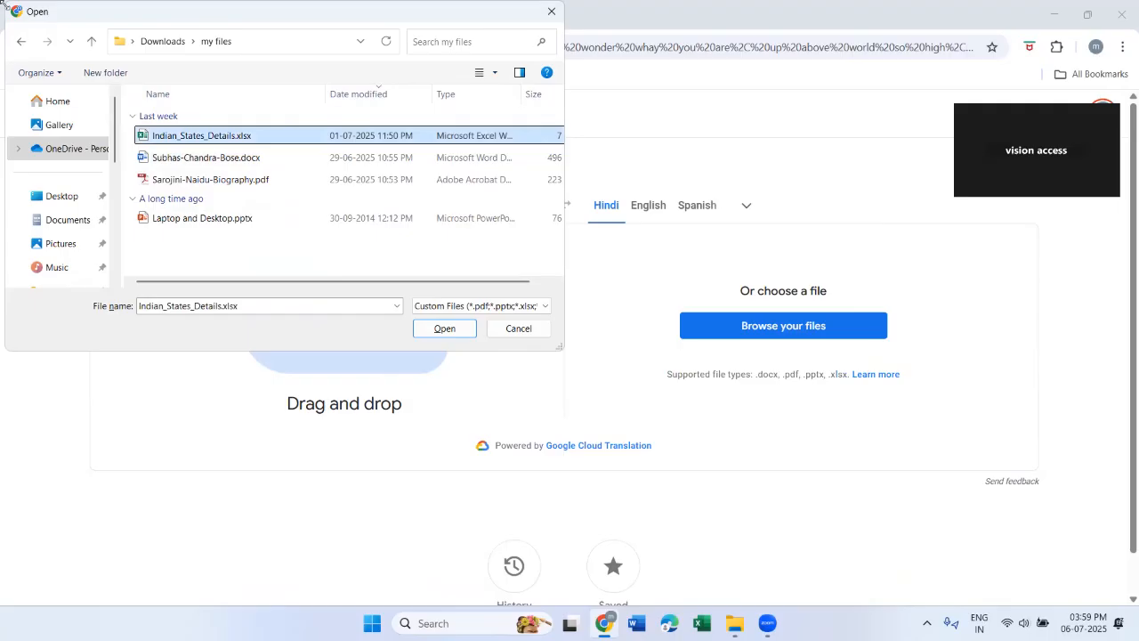
key("Down")
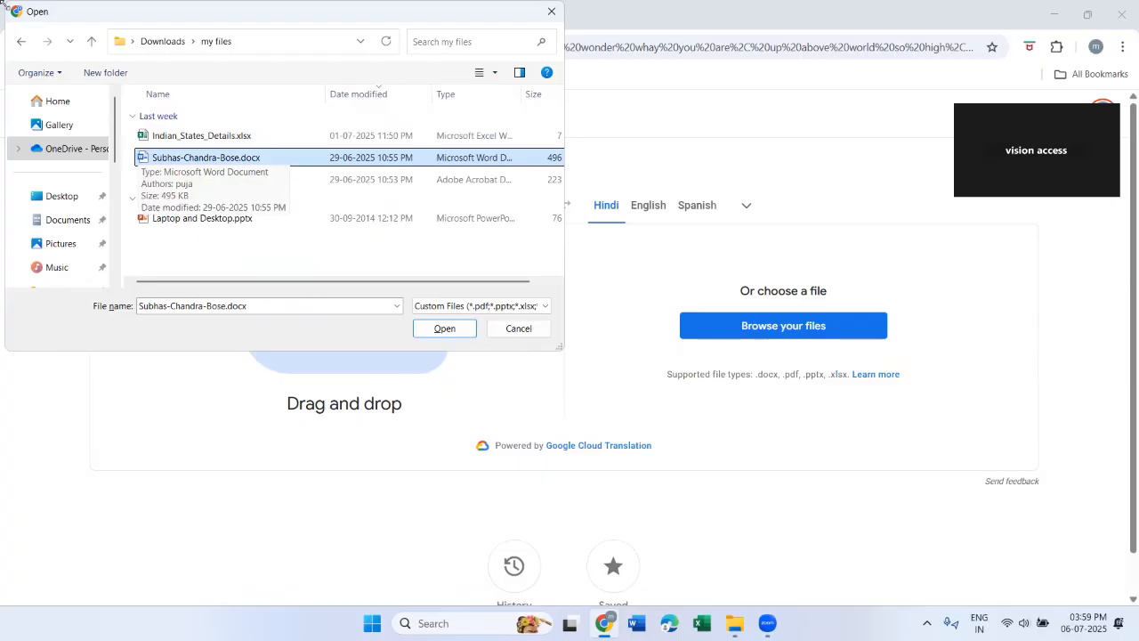
key("Down")
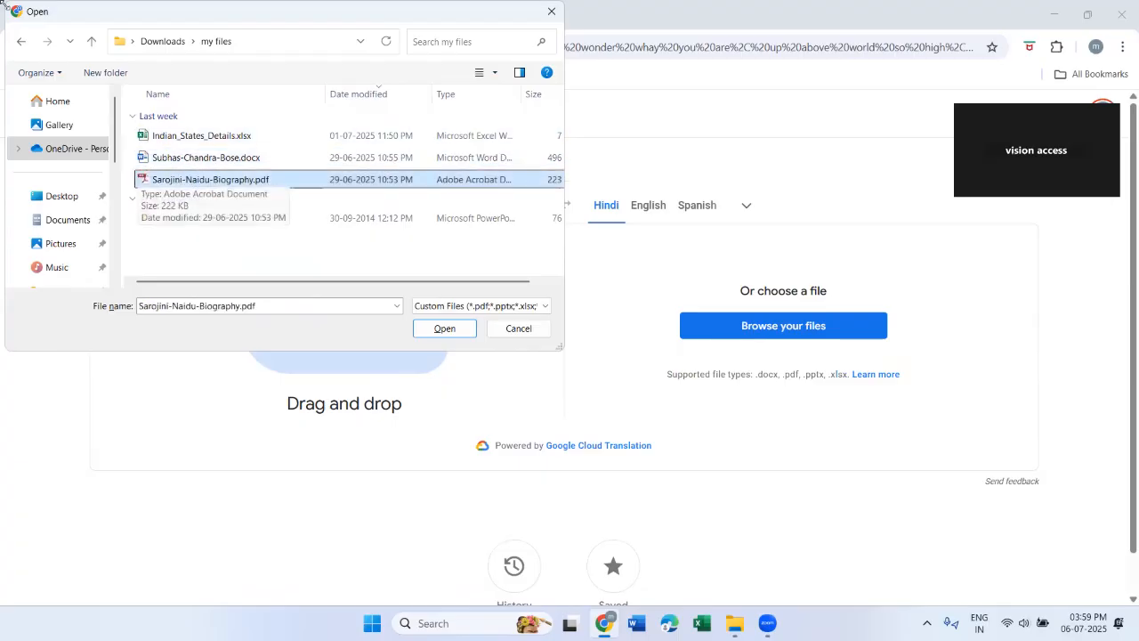
key("Up")
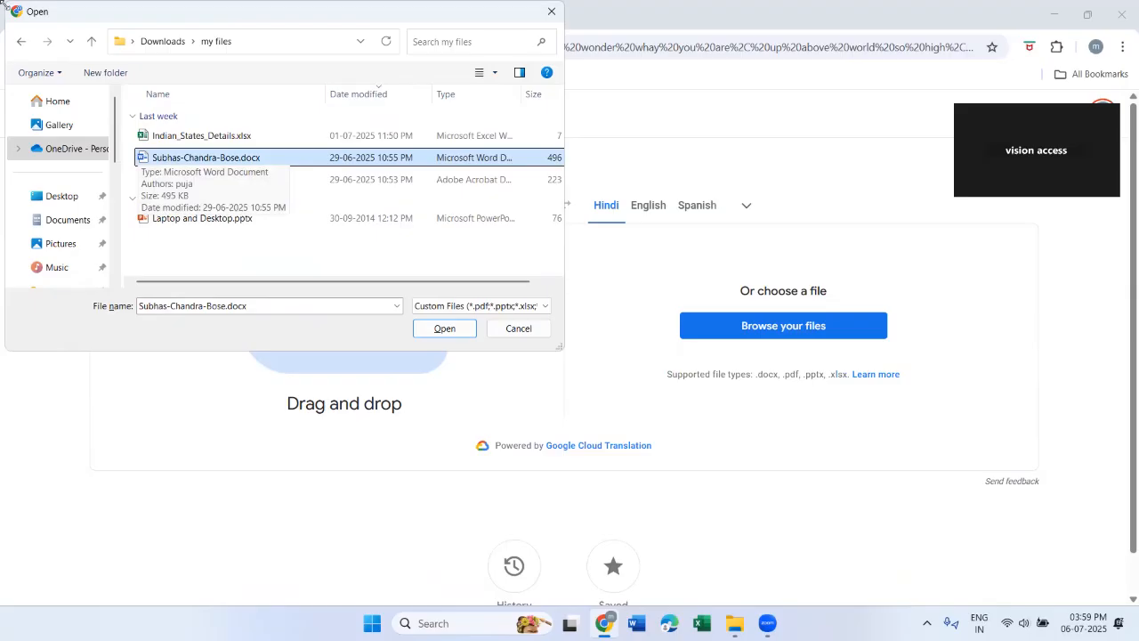
key("Return")
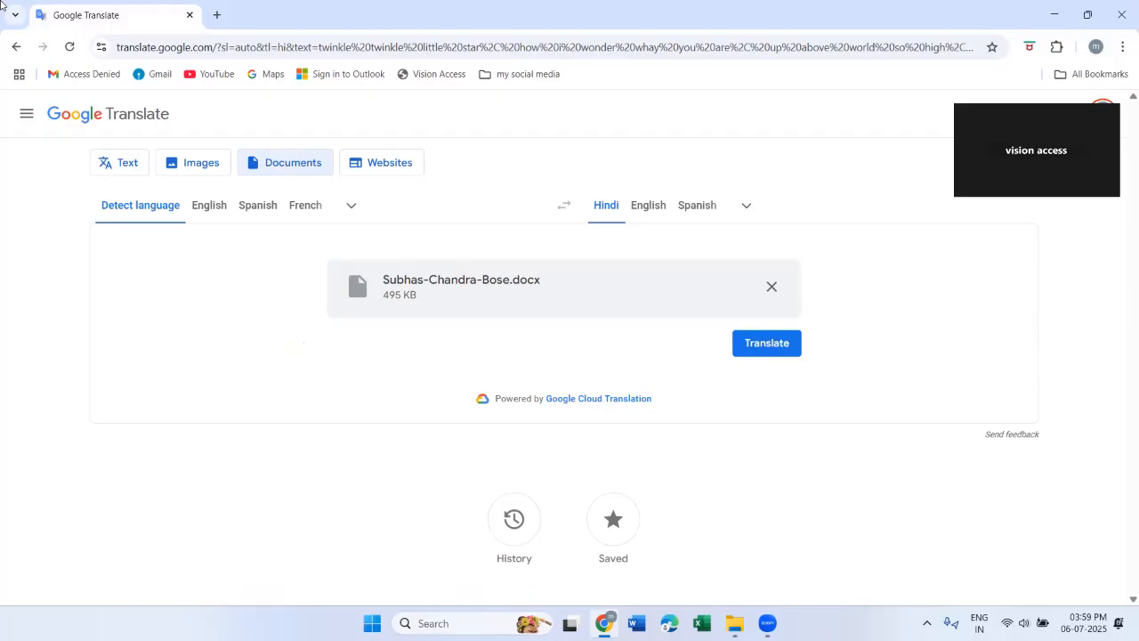
Find the Translate option for the loaded Subhas-Chandra-Bose.docx and translate the document into Hindi
key("Down")
key("Up")
key("ctrl+Home")
key("Tab")
key("Tab")
key("Down")
key("Up")
key("Down")
key("Down")
key("Down")
key("Down")
key("Down")
key("Down")
key("Down")
key("Down")
key("Down")
key("Down")
key("Return")
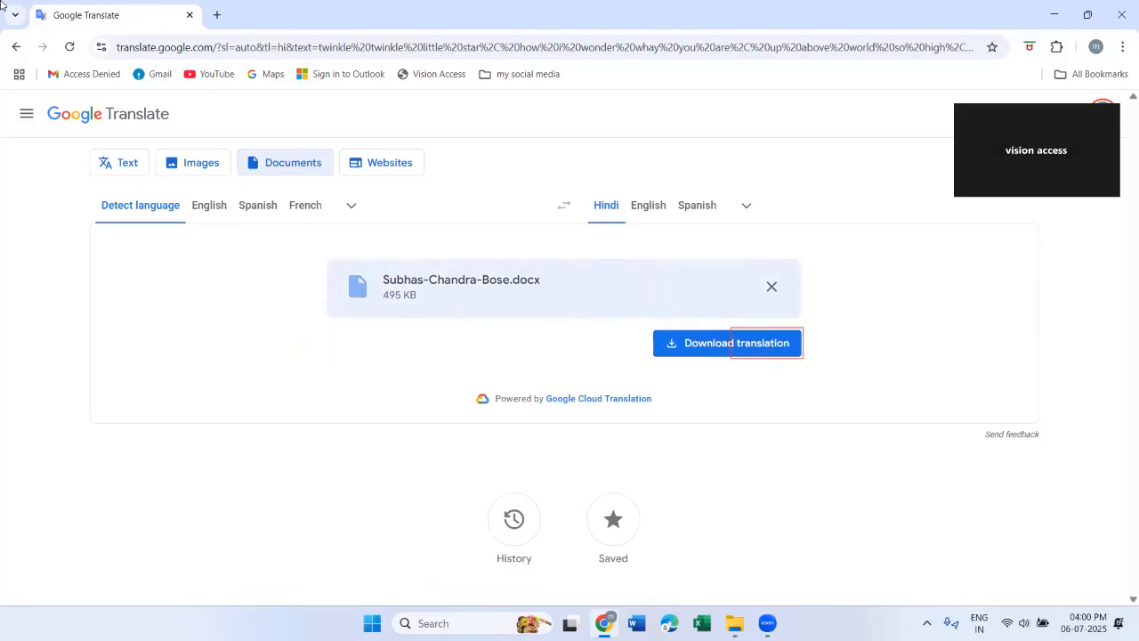
Find the download option on the page and download the Hindi translation of Subhas-Chandra-Bose.docx
key("ctrl+Home")
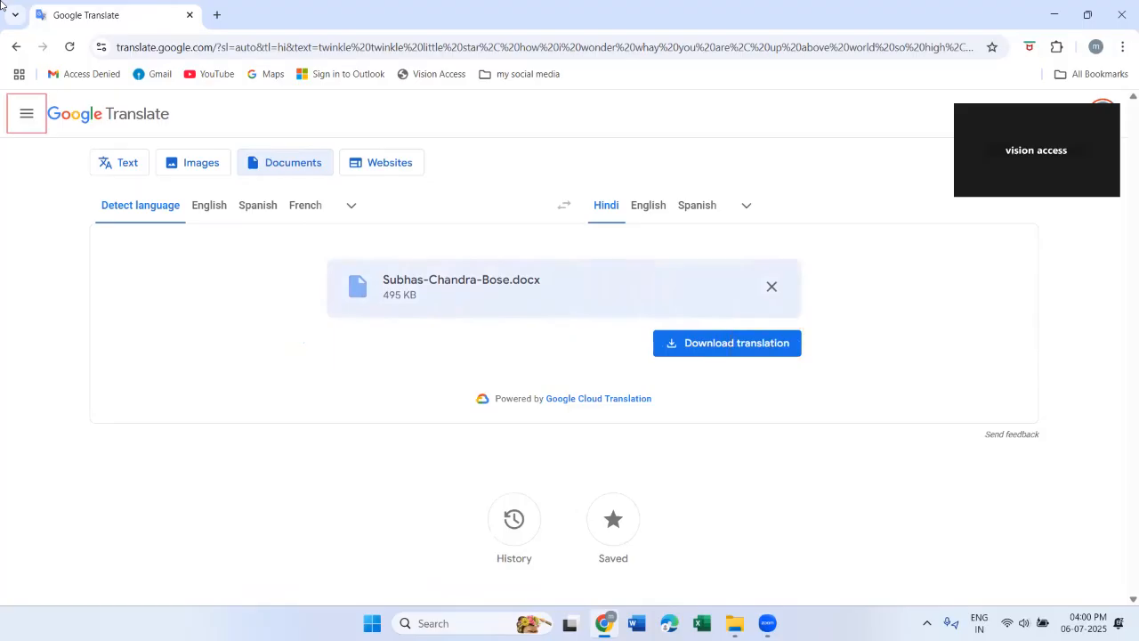
key("Tab")
key("Tab")
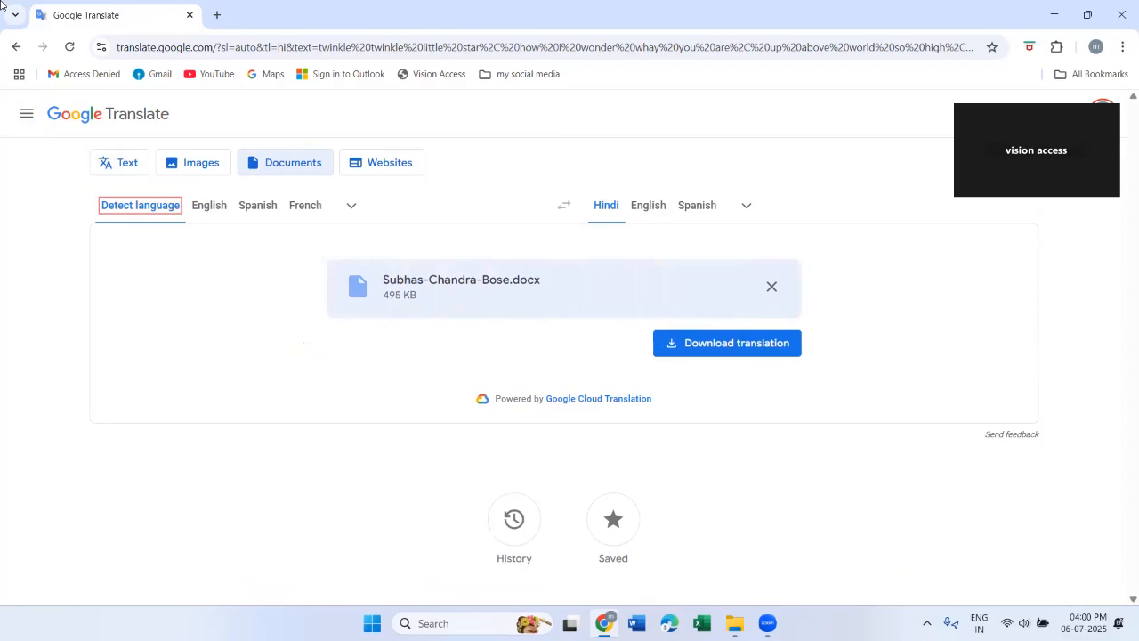
key("Tab")
key("Tab")
key("Tab")
key("Tab")
key("Tab")
key("Tab")
key("Tab")
key("Tab")
key("Tab")
key("Tab")
key("Tab")
key("Tab")
key("Return")
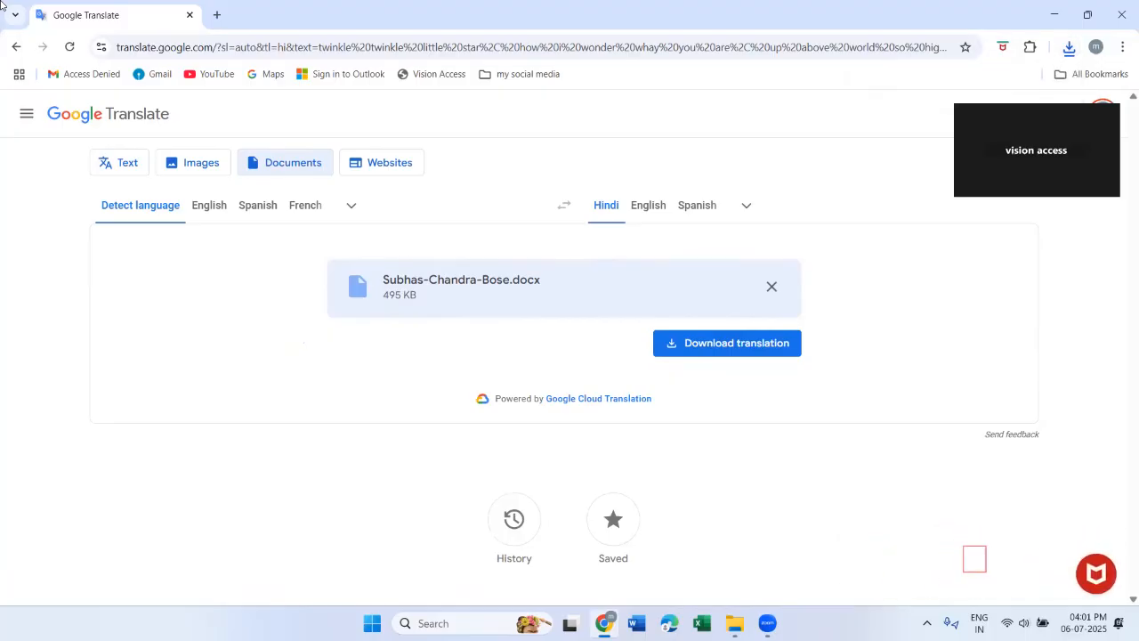
Switch to the desktop, open File Explorer from This PC and go to the Downloads folder
key("super+d")
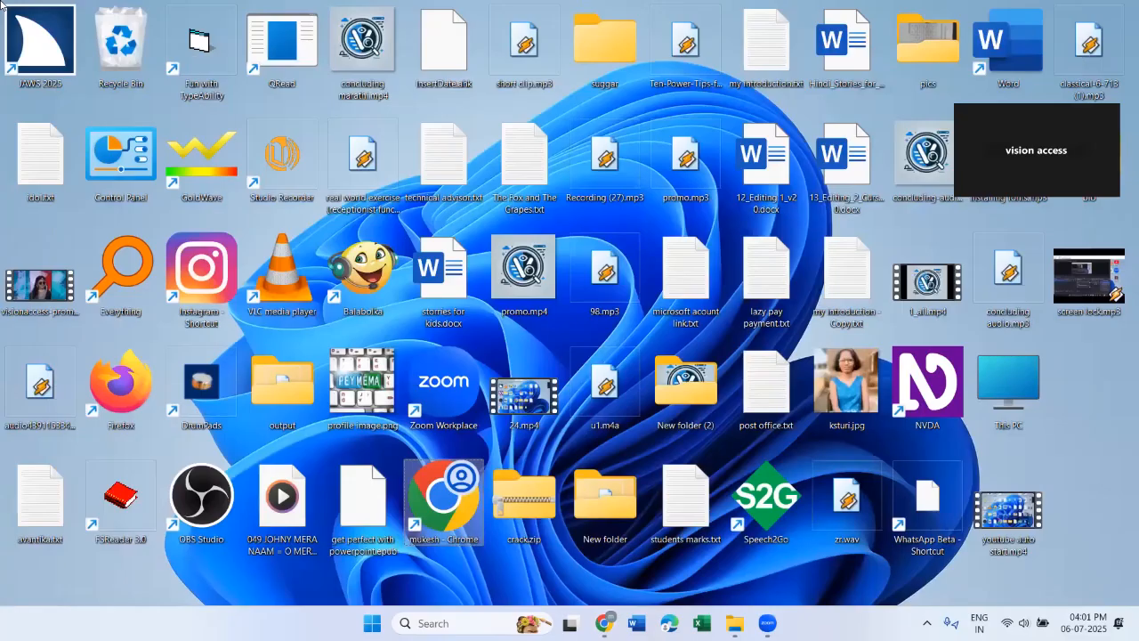
key("t")
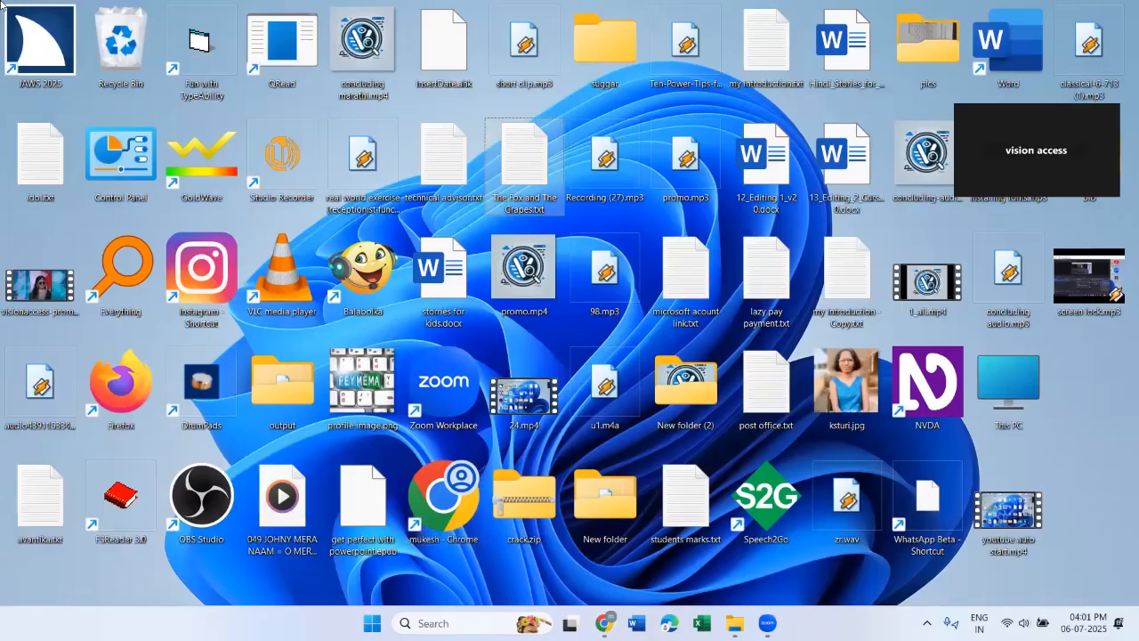
key("t")
key("Return")
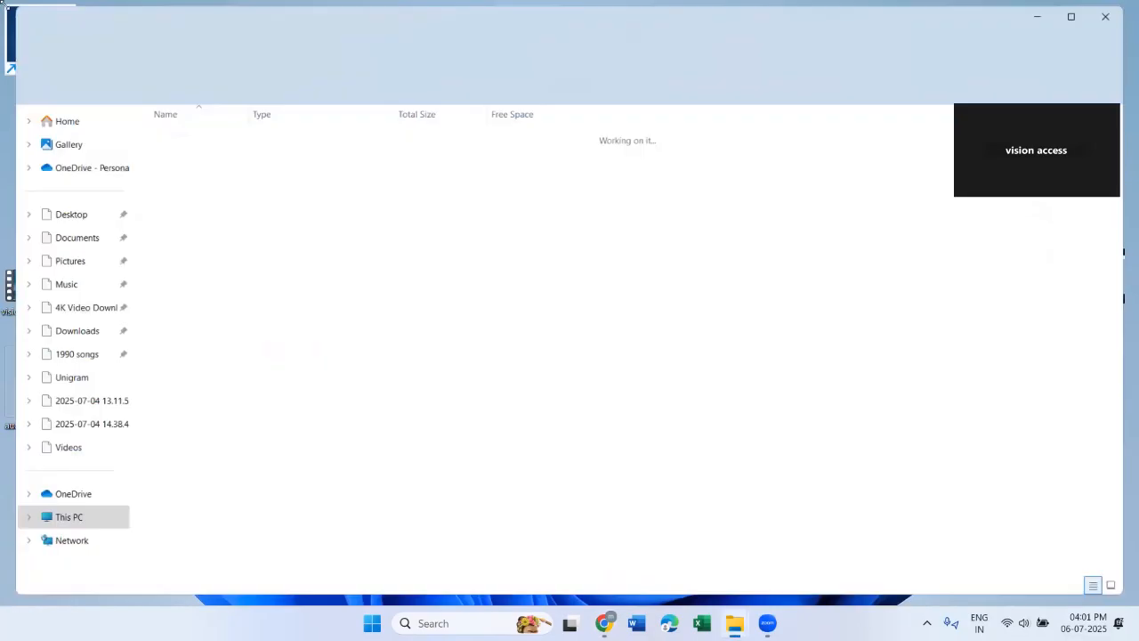
key("alt+Up")
key("d")
key("d")
key("d")
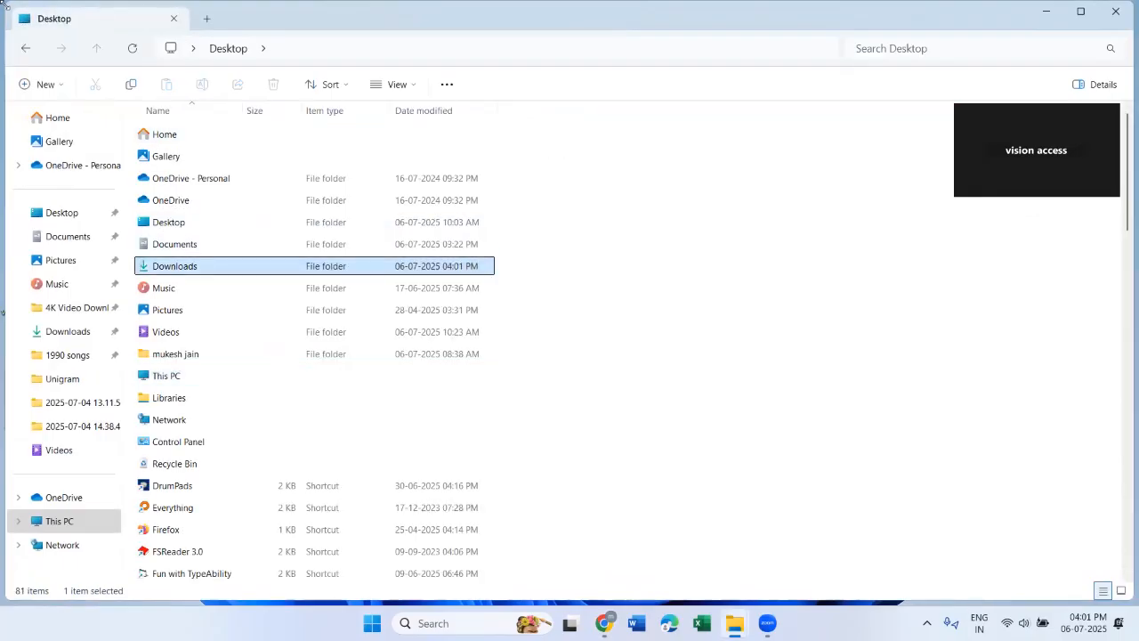
key("Return")
Open the newly downloaded Subhas-Chandra-Bose.docx from the Downloads folder in Word
key("a")
key("Up")
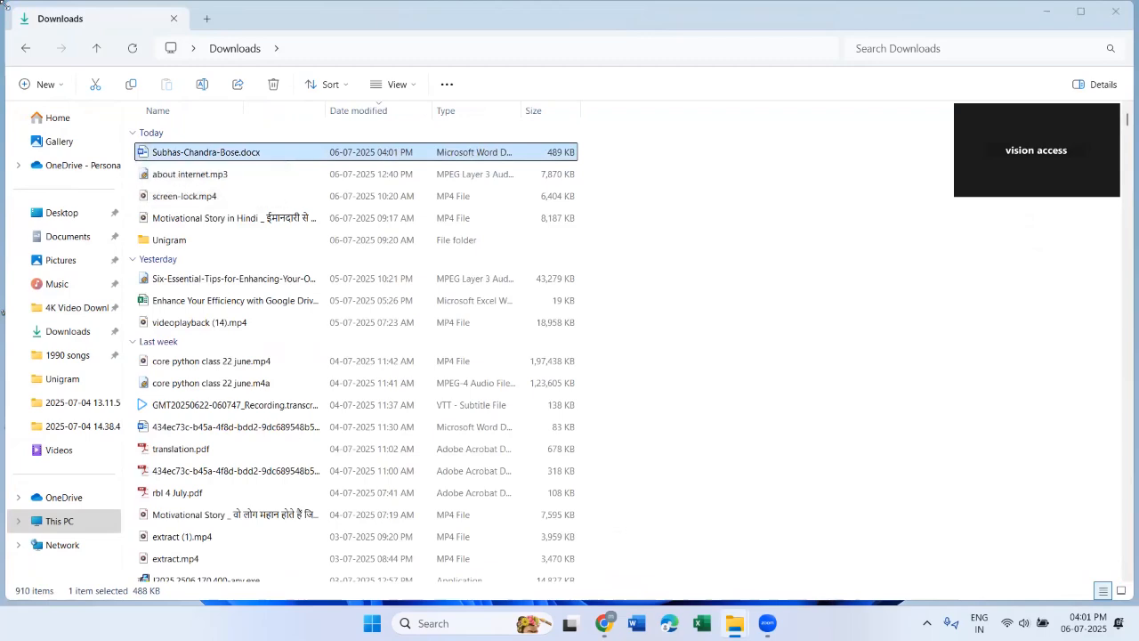
key("Return")
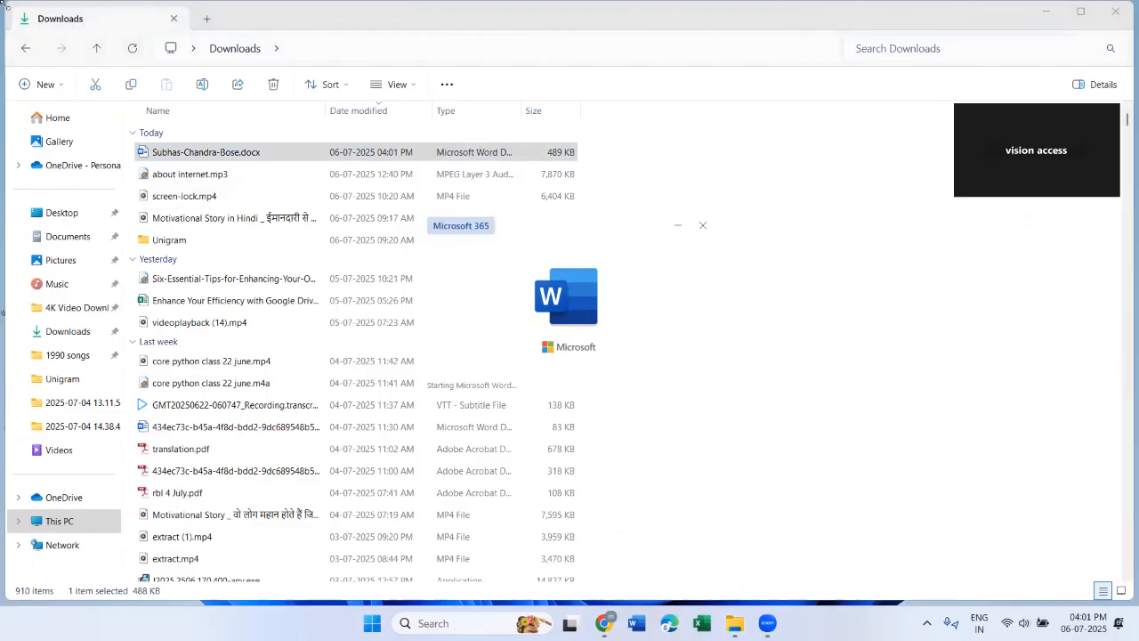
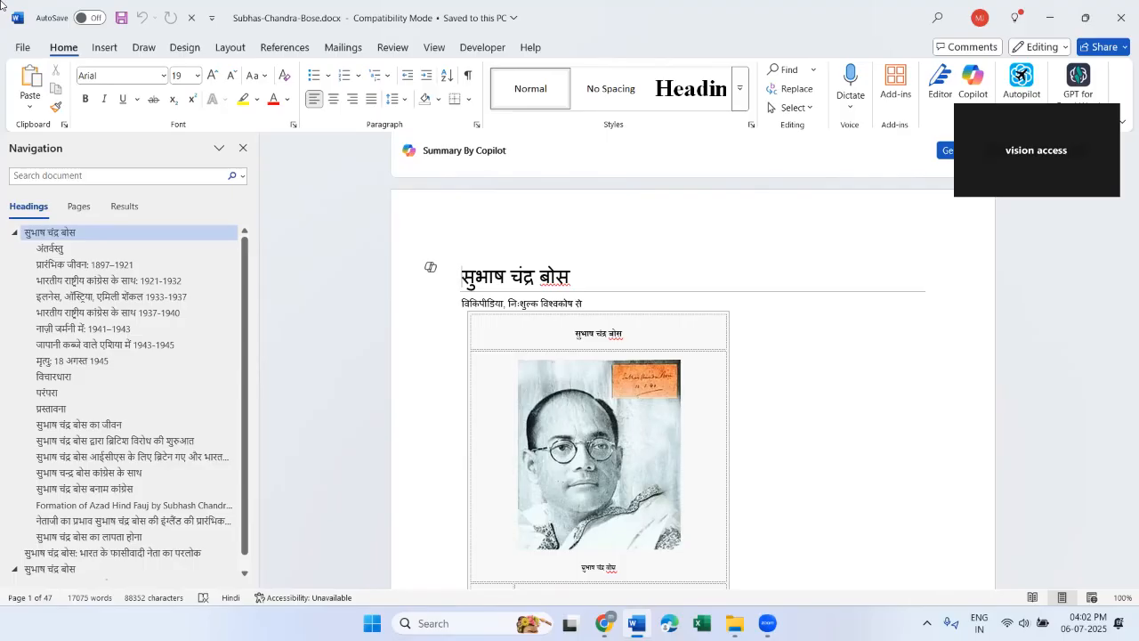
Switch the screen reader's voice profile and read the translated document's opening lines and the first cells of its table
key("ctrl+Insert+s")
key("Down")
key("Down")
key("Down")
key("Return")
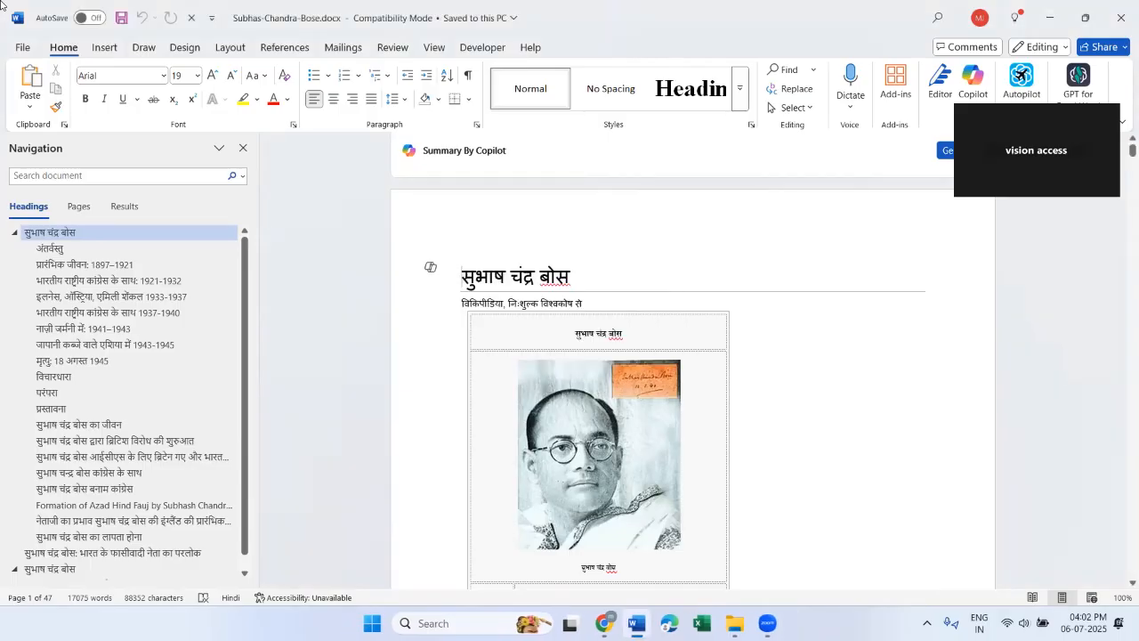
key("Down")
key("Down")
key("Down")
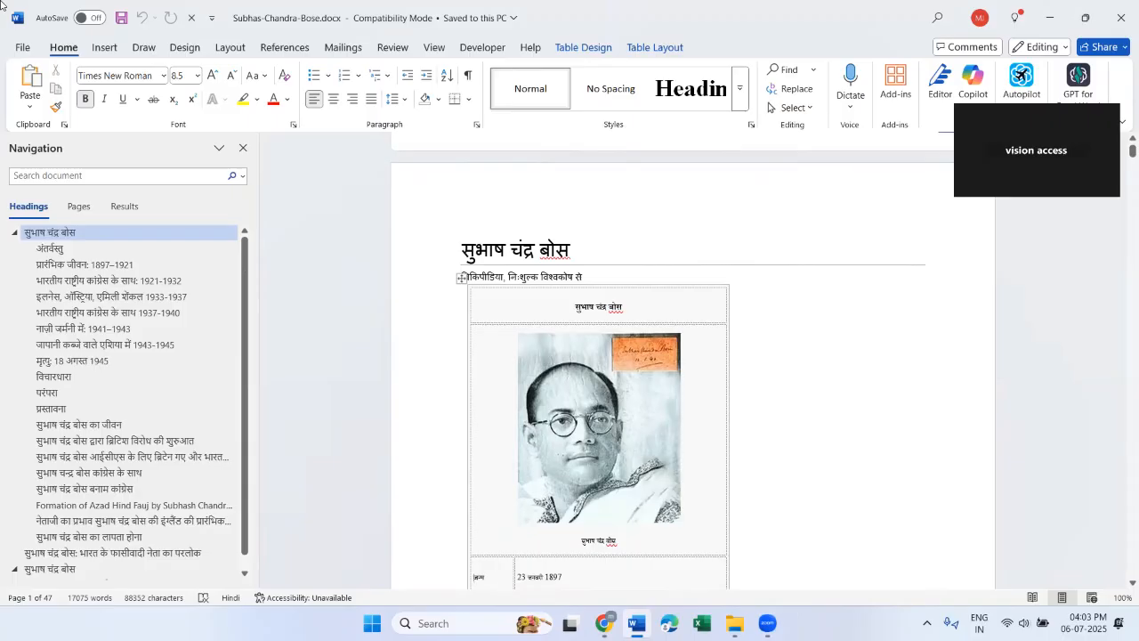
key("Tab")
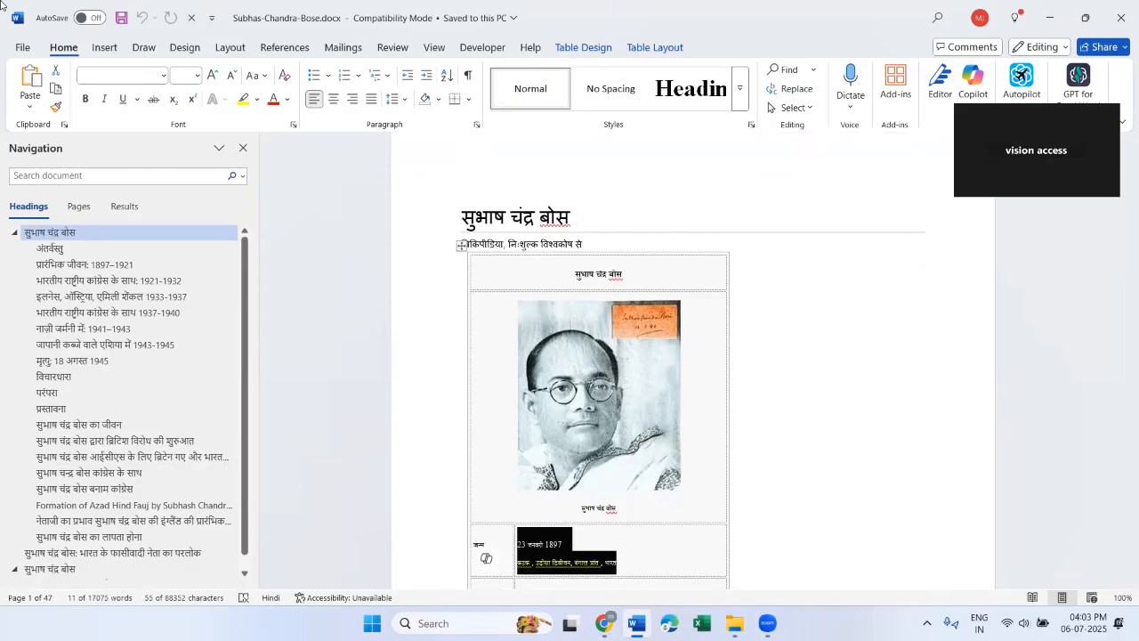
key("Tab")
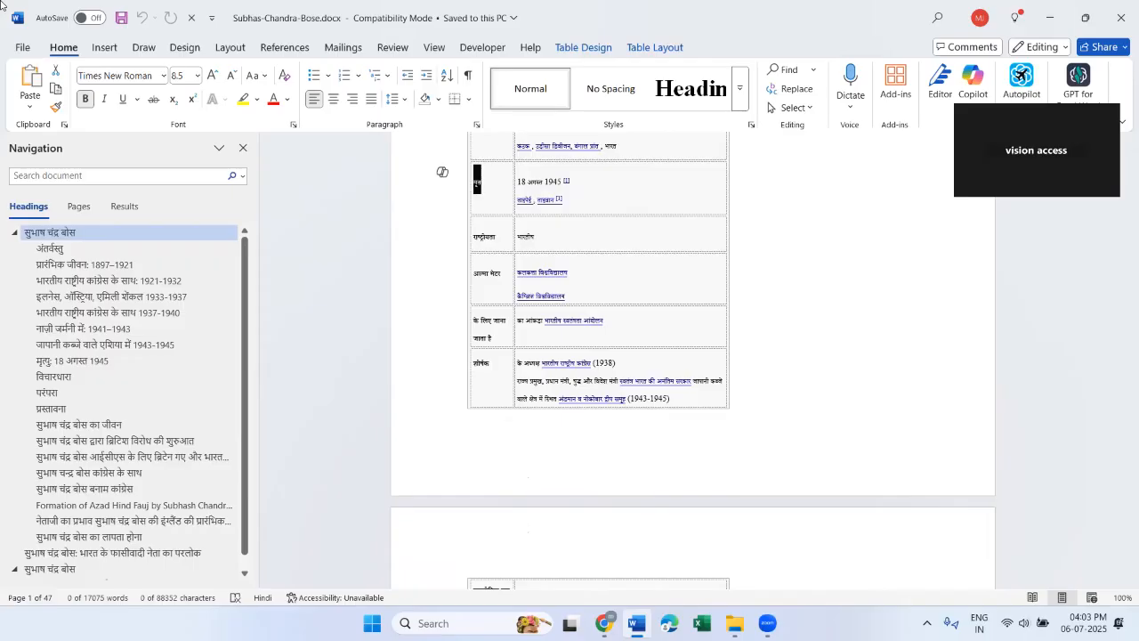
Set the screen reader's voice profile for Word to Eloquence and close the translated document
key("ctrl+Insert+s")
key("e")
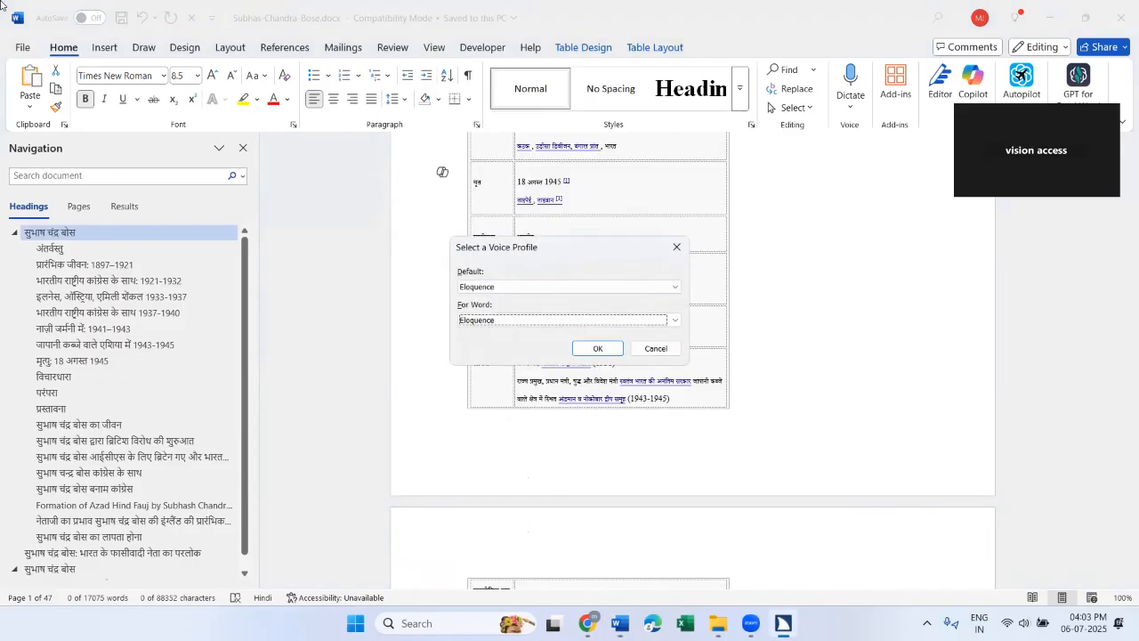
key("Return")
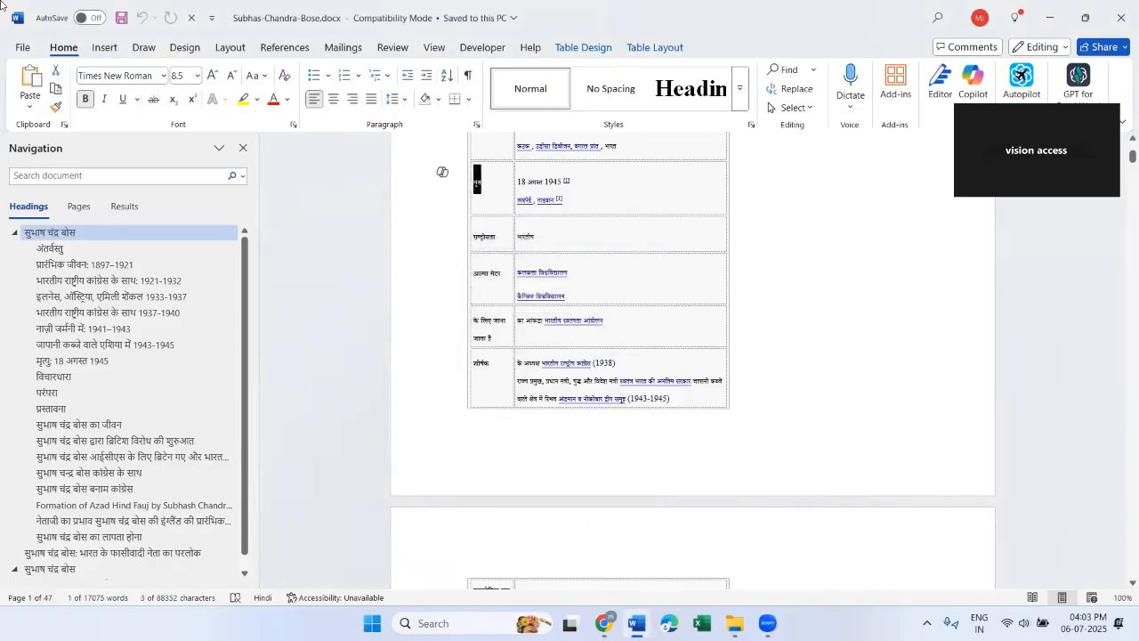
key("alt+F4")
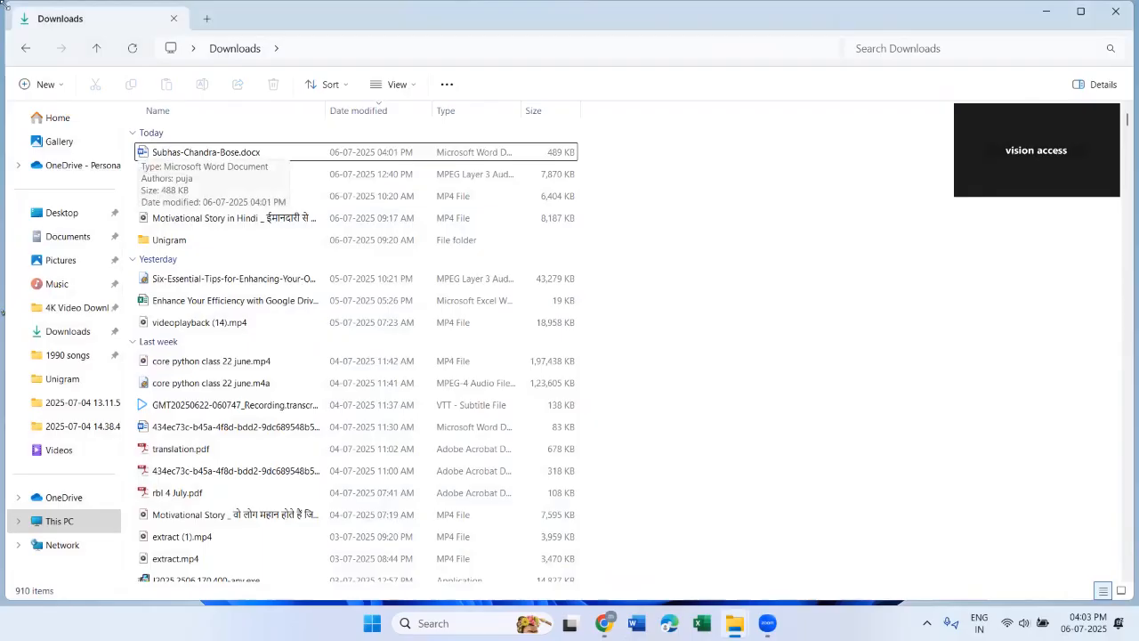
Open the my files folder inside Downloads and select the original Subhas-Chandra-Bose.docx
key("m")
key("m")
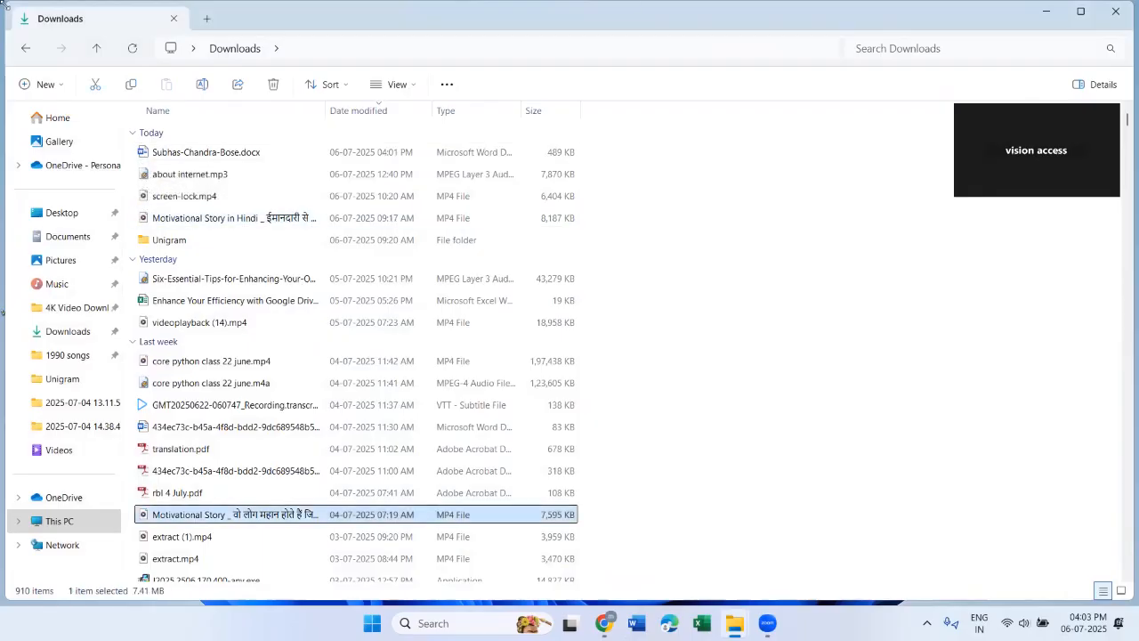
key("m")
key("Home")
key("m")
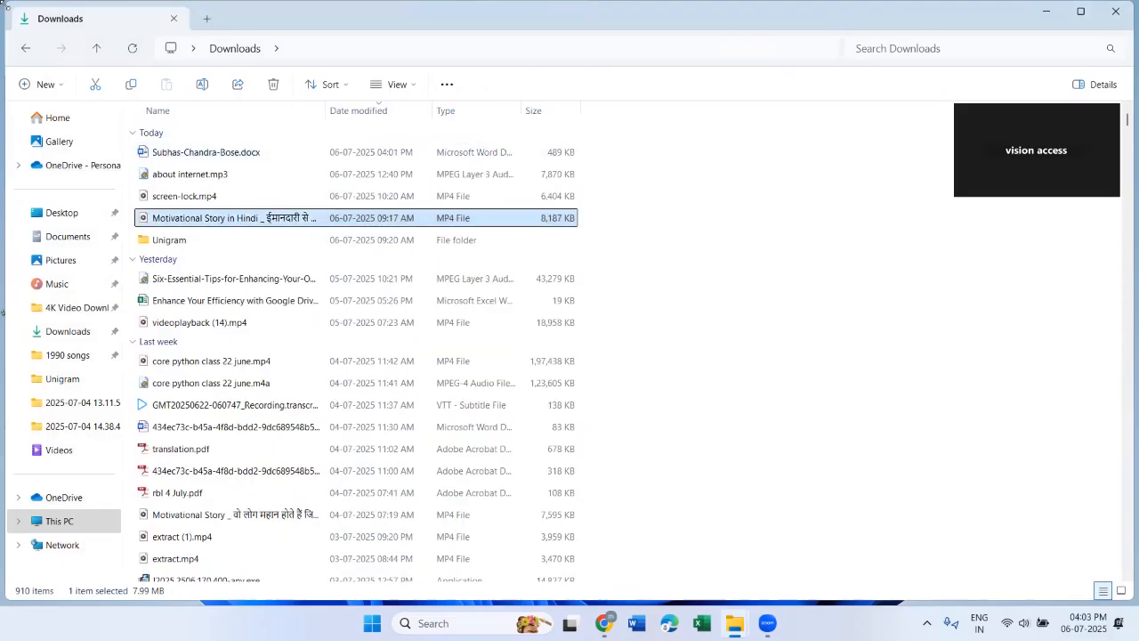
key("y")
key("Return")
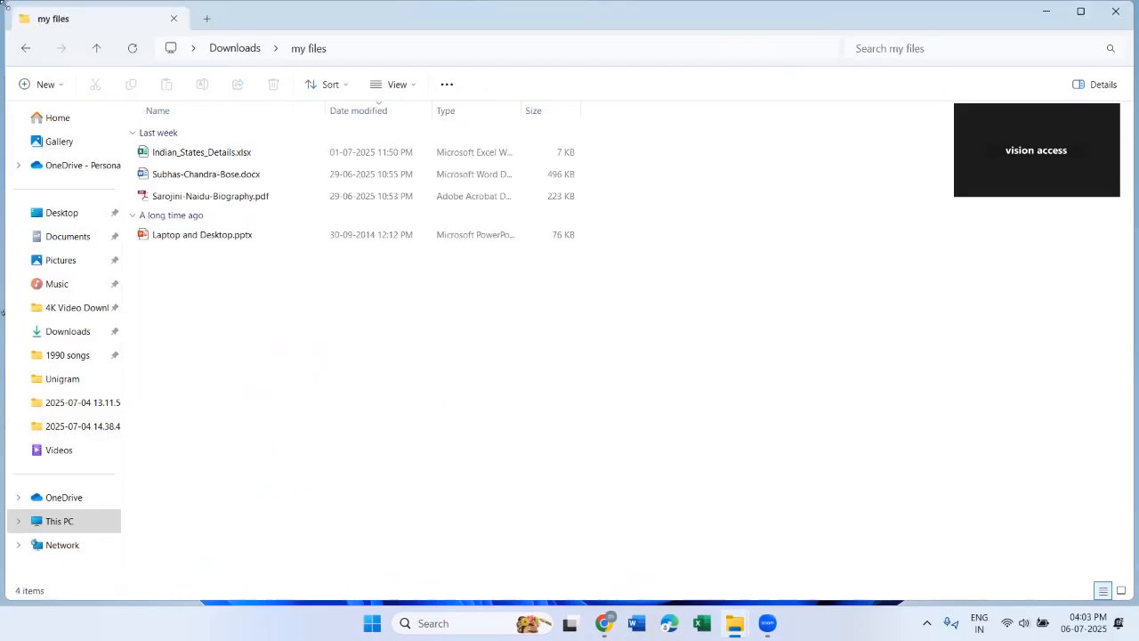
key("s")
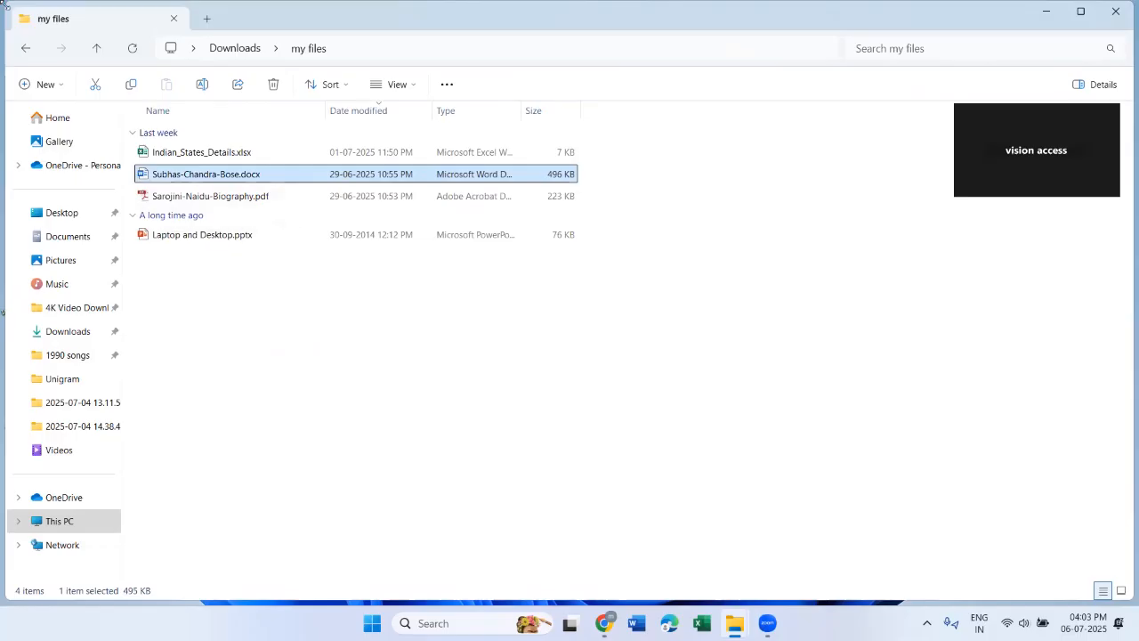
Read the original Subhas-Chandra-Bose.docx in Word, covering its opening lines and the table's Born and Died rows, and close it
key("Return")
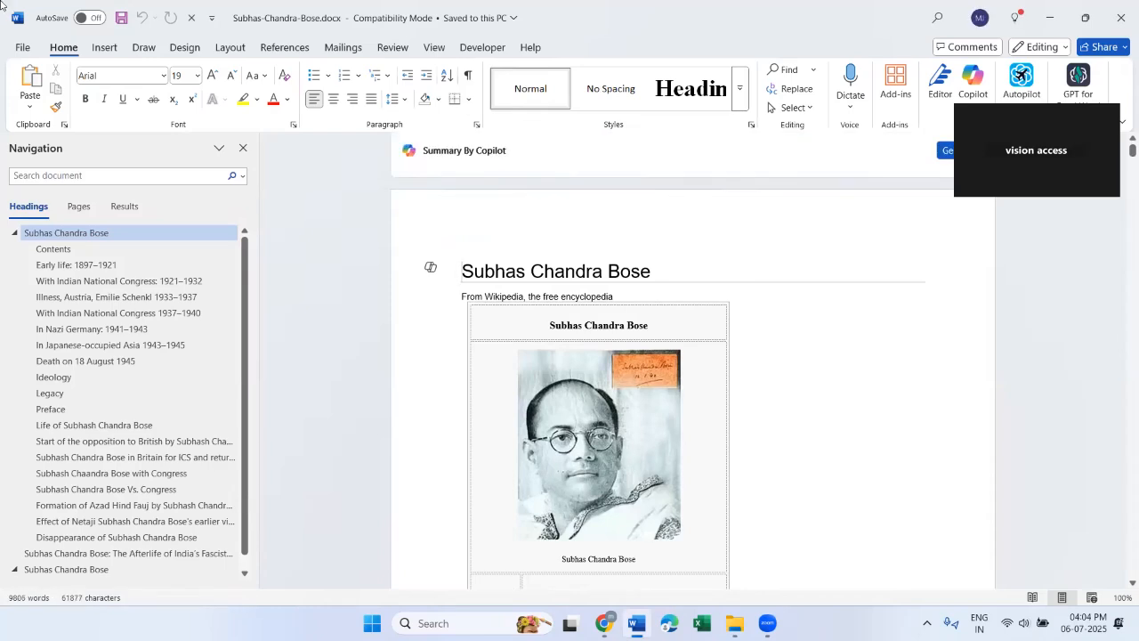
key("Down")
key("Down")
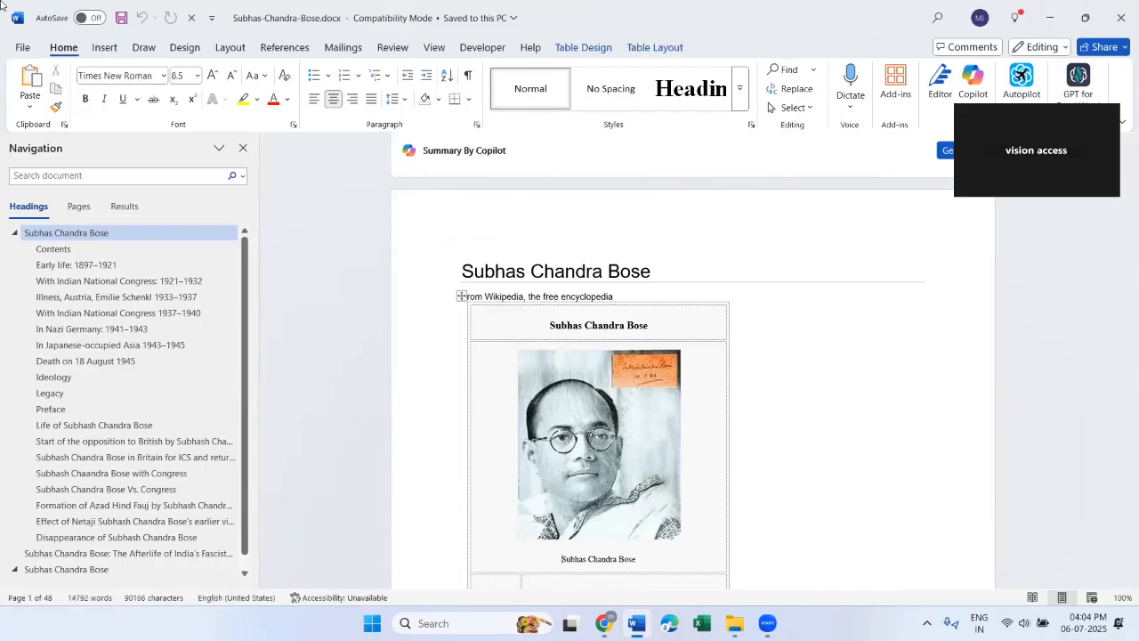
key("Down")
key("Down")
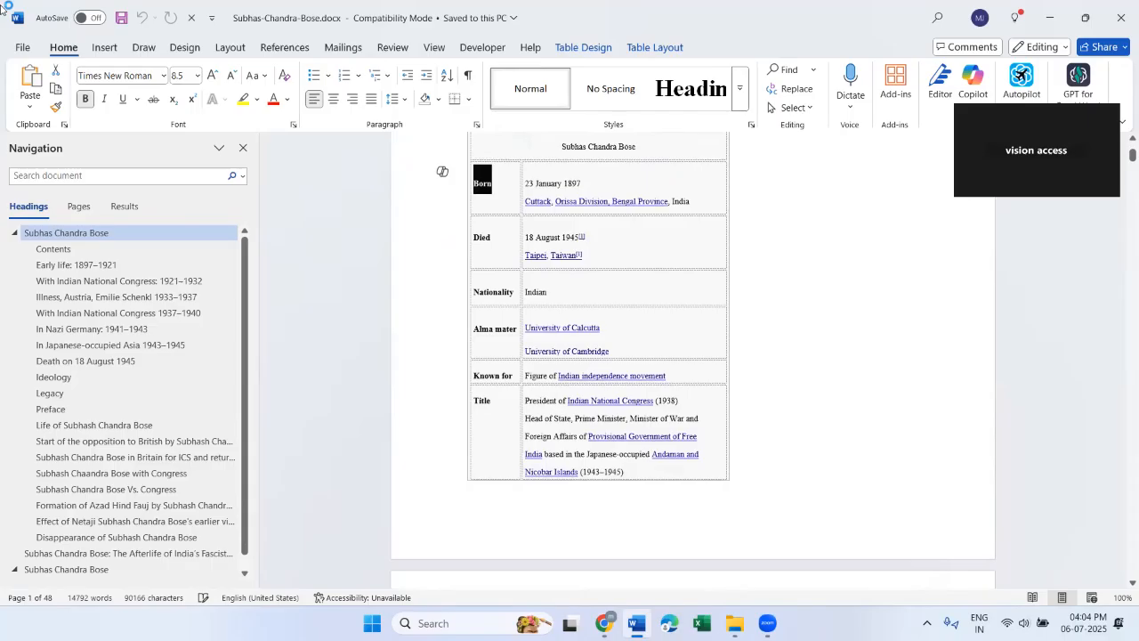
key("Tab")
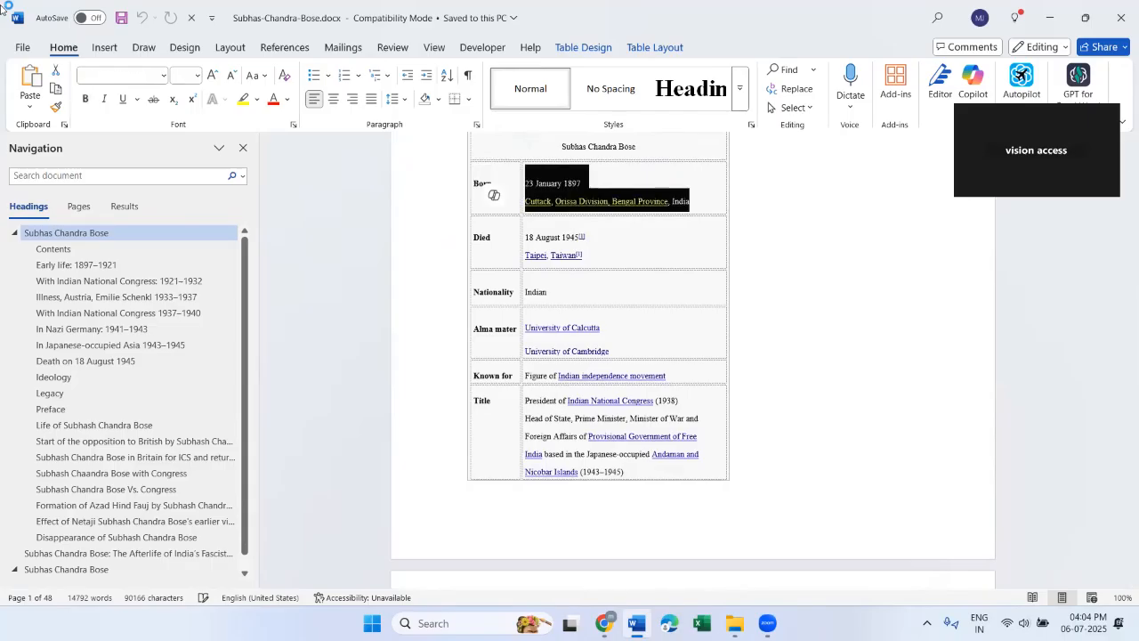
key("Tab")
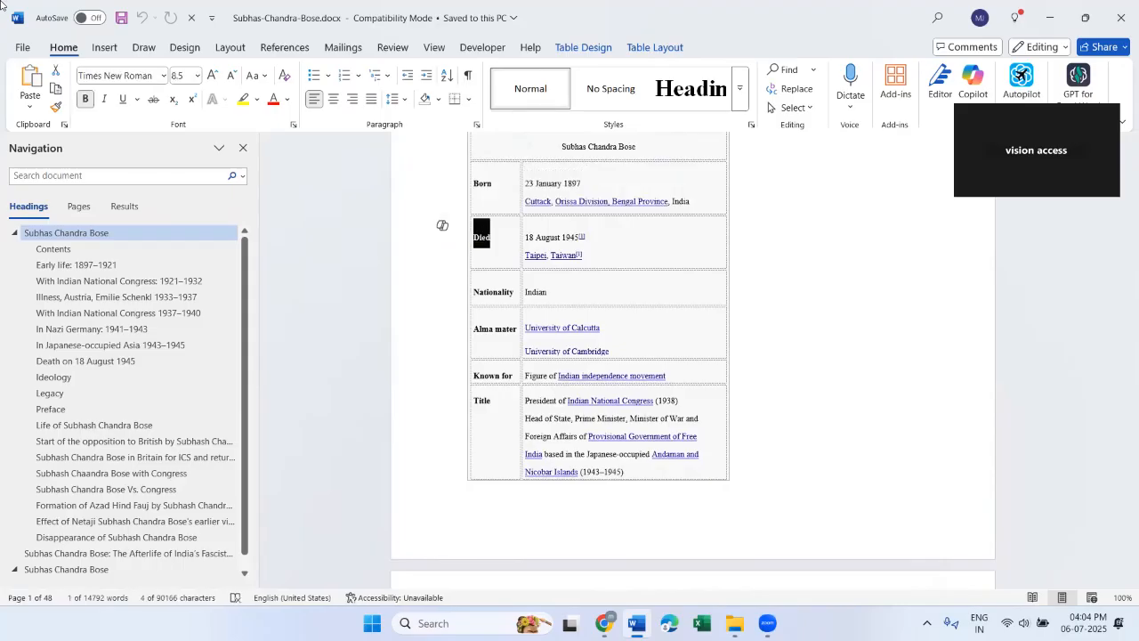
key("Tab")
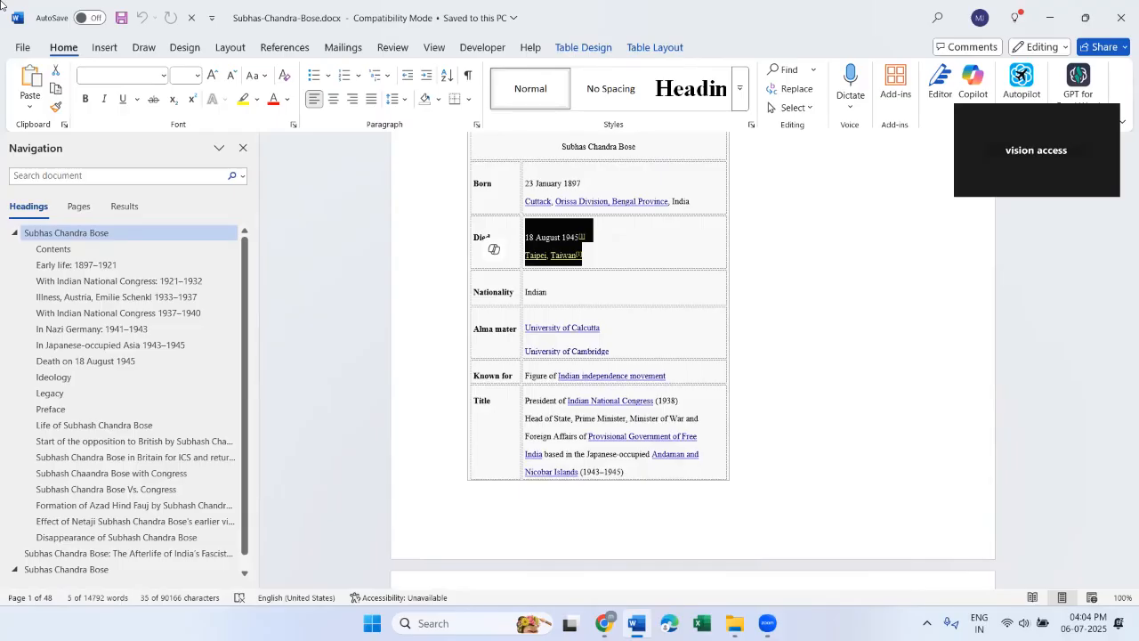
key("alt+F4")
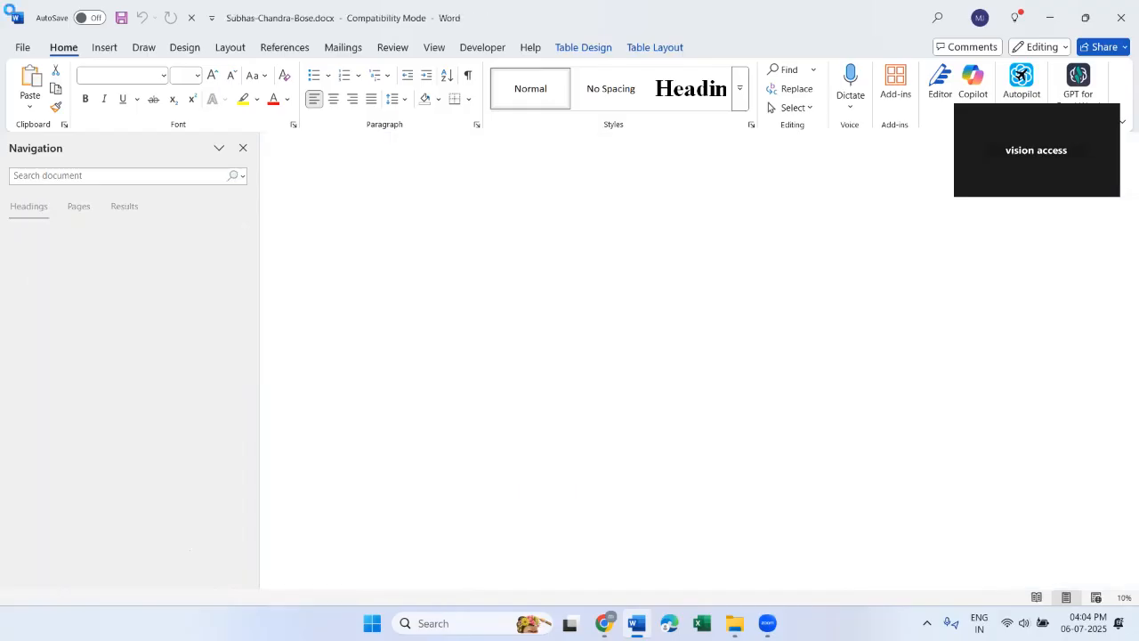
key("alt+F4")
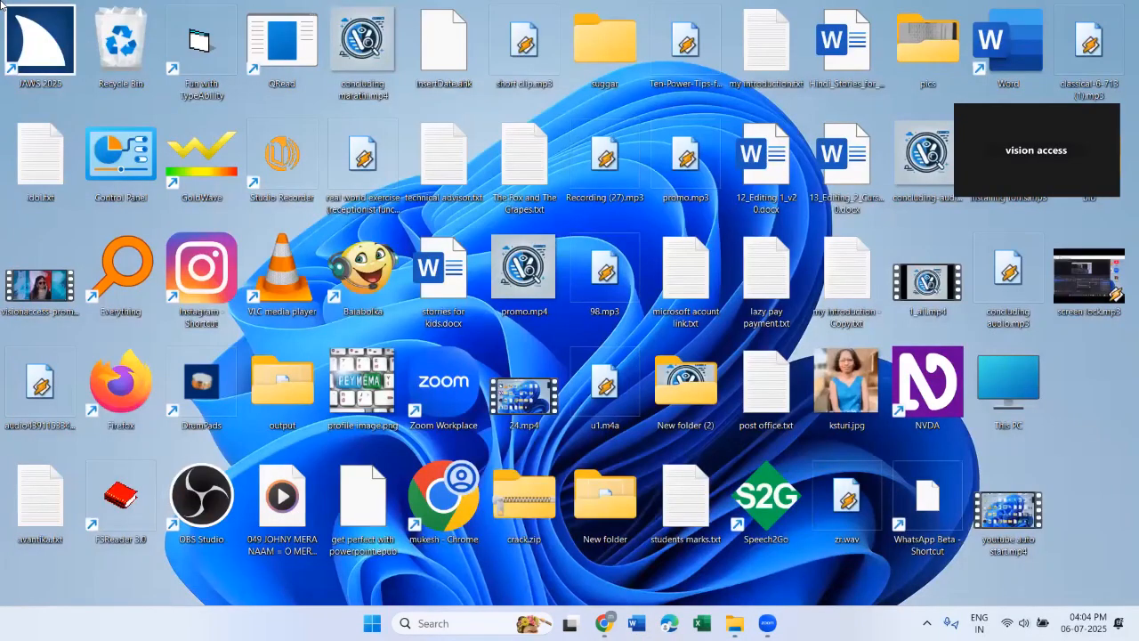
Switch back to Google Translate in Chrome and clear the uploaded Subhas-Chandra-Bose.docx from document translation
key("alt+Tab")
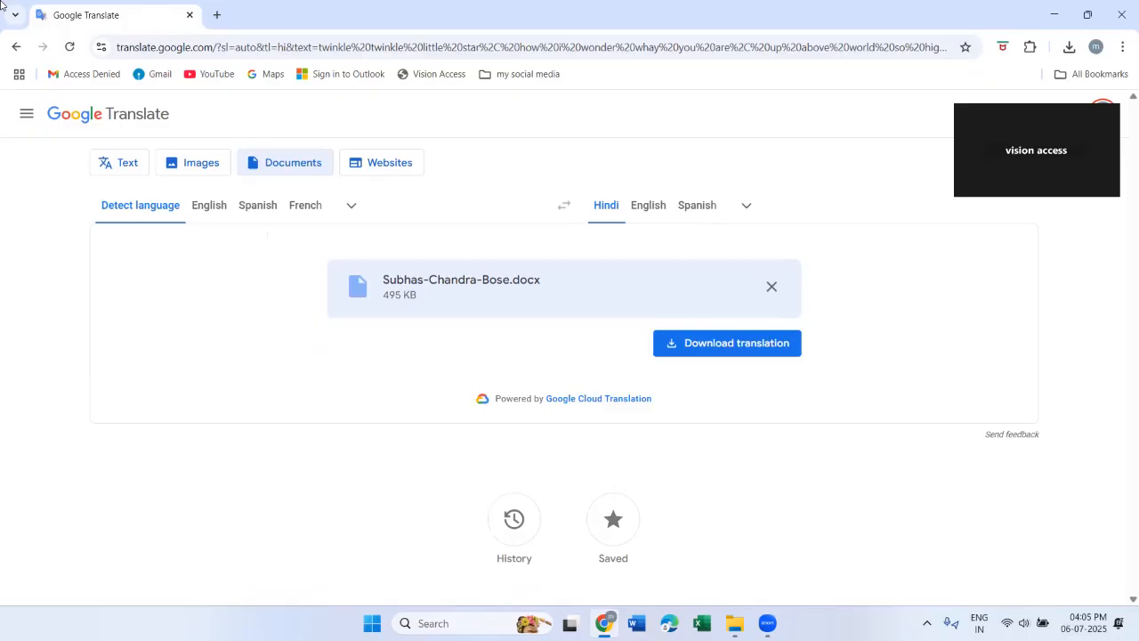
key("Tab")
key("Tab")
key("Tab")
key("Tab")
key("Tab")
key("Tab")
key("Return")
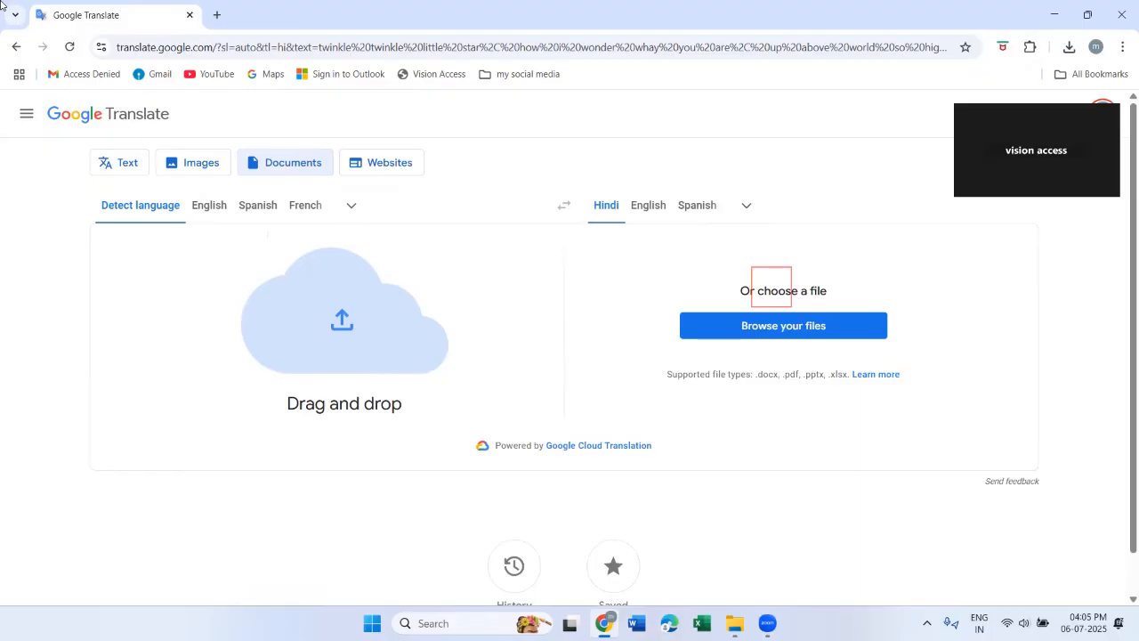
Browse to the my files folder and upload Laptop and Desktop.pptx for document translation
key("Return")
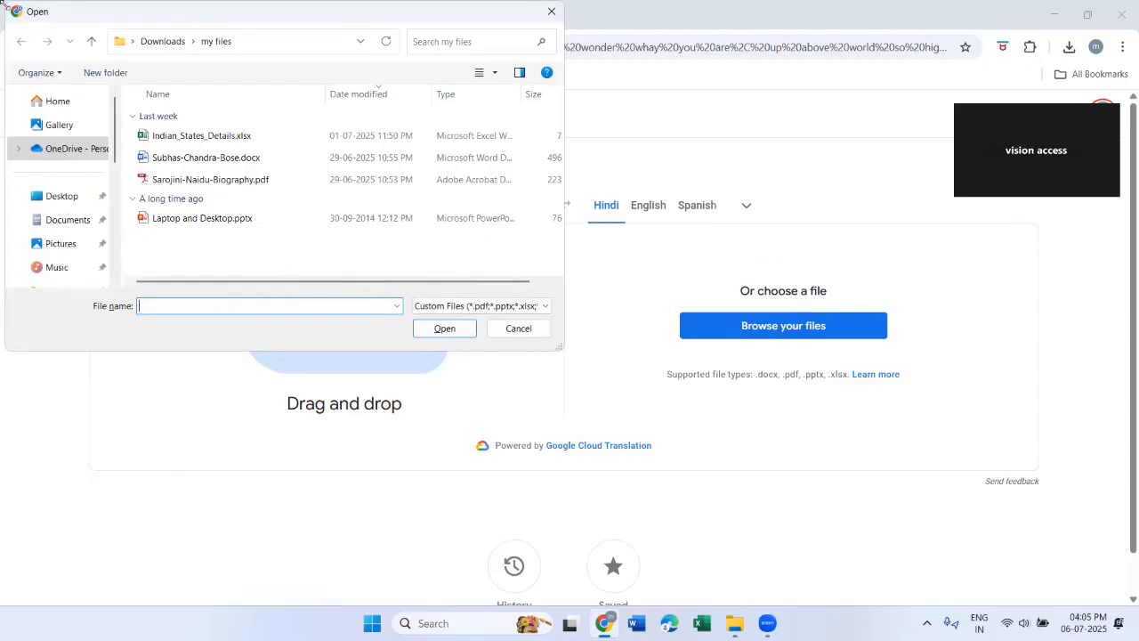
key("shift+Tab")
key("shift+Tab")
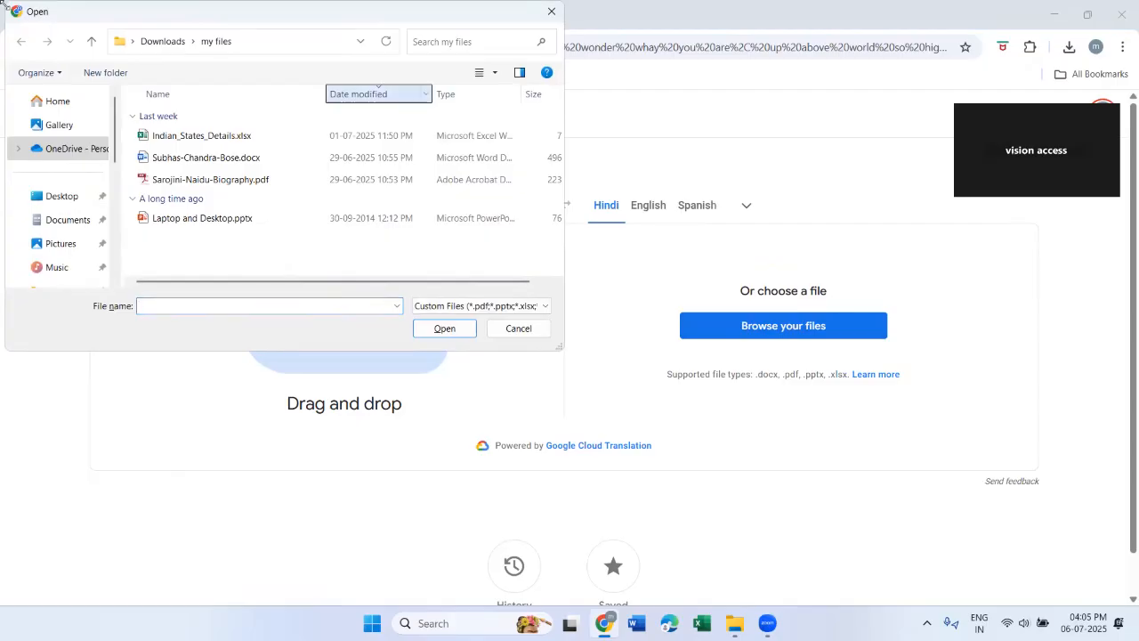
key("Down")
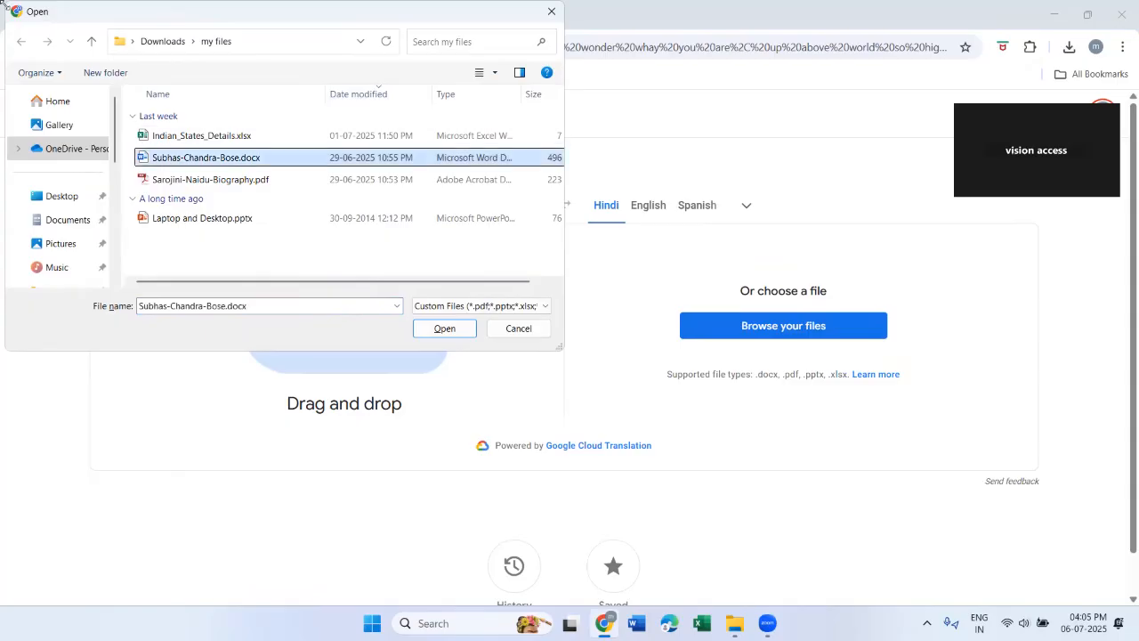
key("Down")
key("Down")
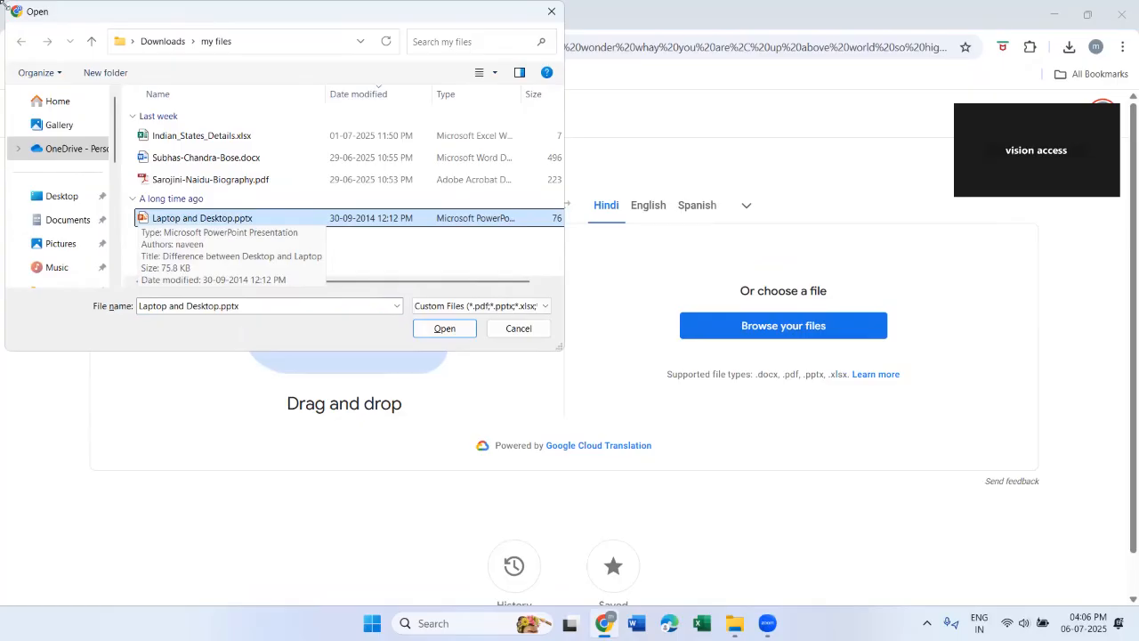
key("Return")
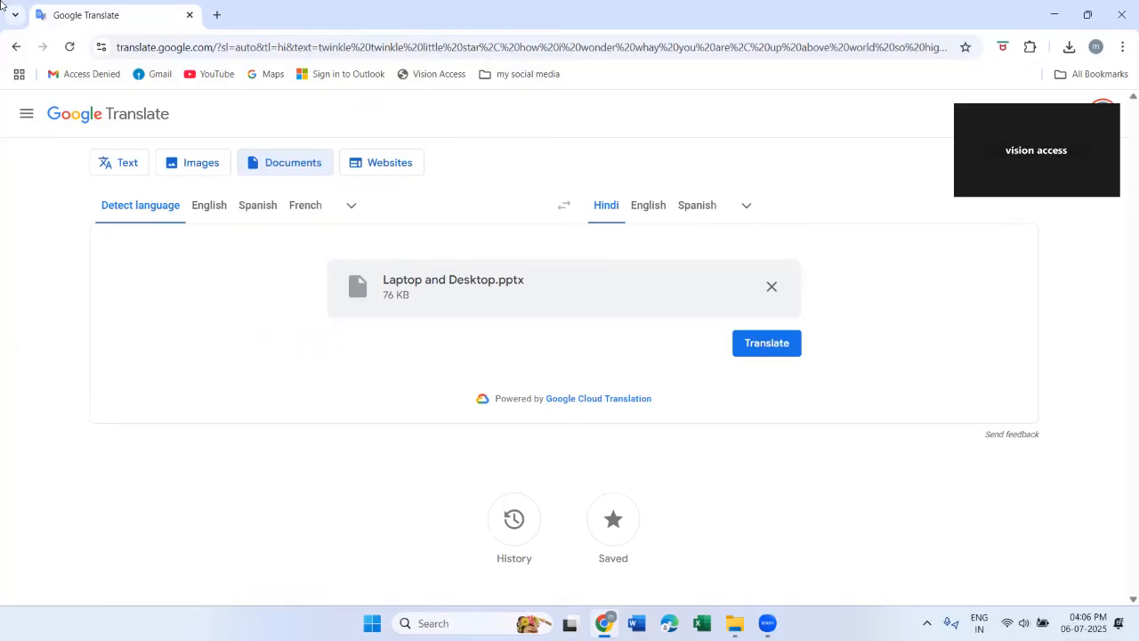
Translate Laptop and Desktop.pptx into Hindi and download the translation
key("Up")
key("Up")
key("Down")
key("Down")
key("Return")
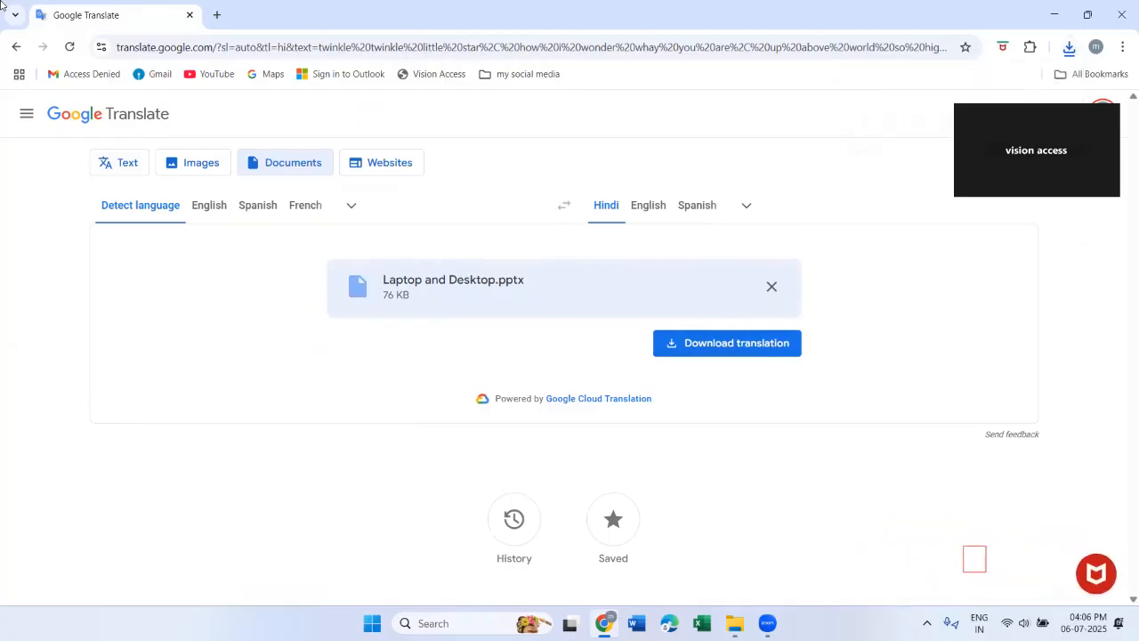
Show the desktop, open This PC in File Explorer and go to the Downloads folder
key("super+d")
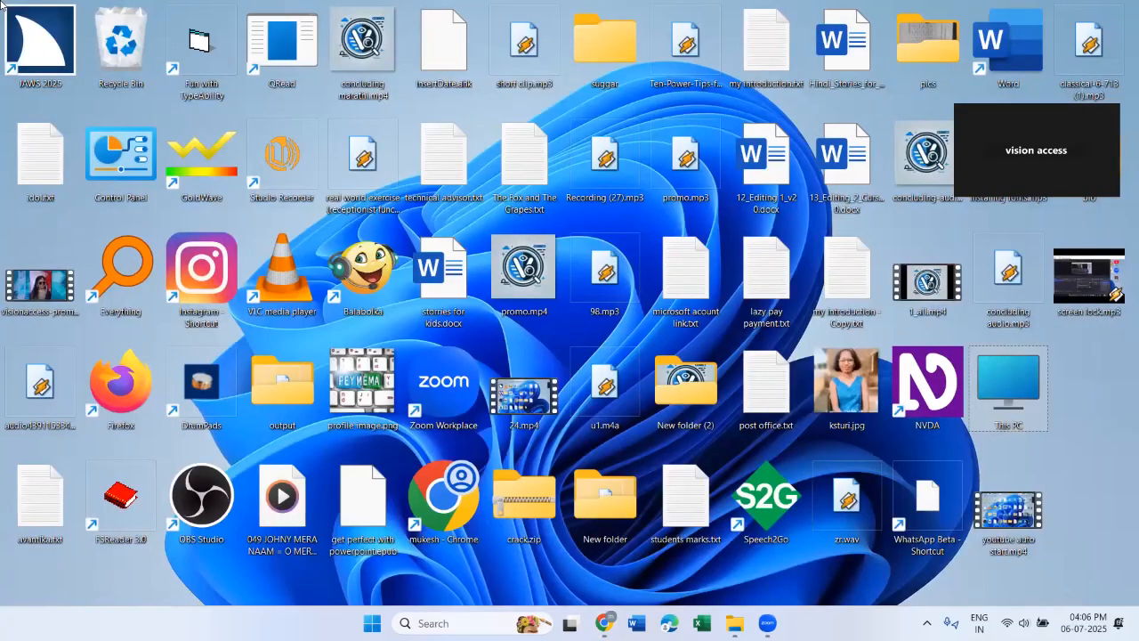
key("Return")
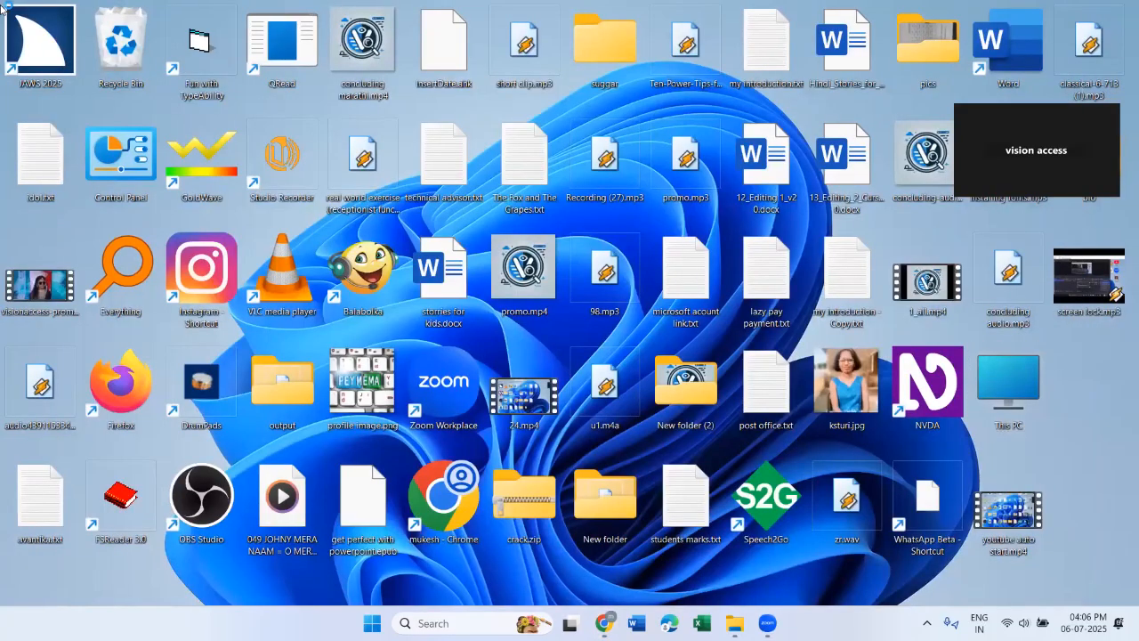
key("alt+Up")
key("Home")
key("d")
key("d")
key("Return")
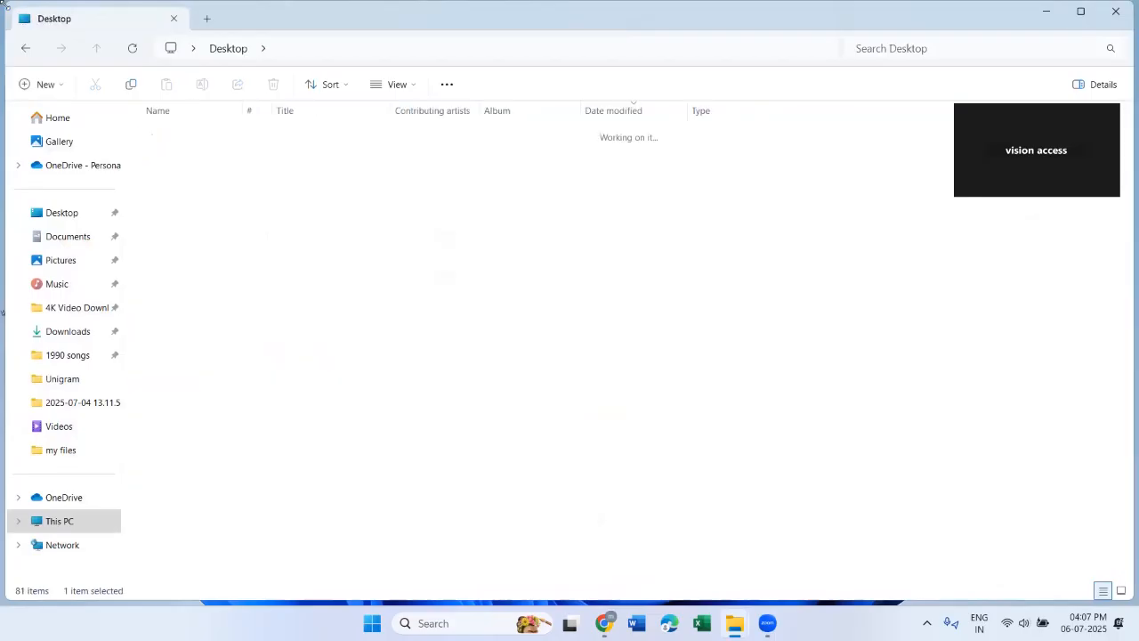
key("alt+Left")
key("Down")
key("d")
key("d")
key("d")
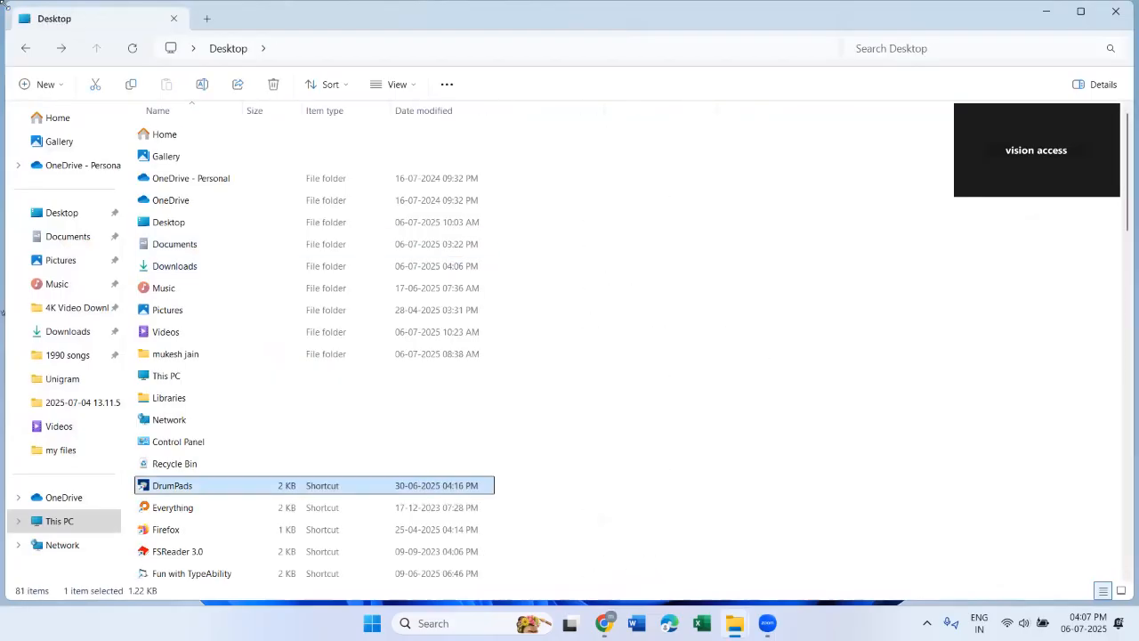
key("d")
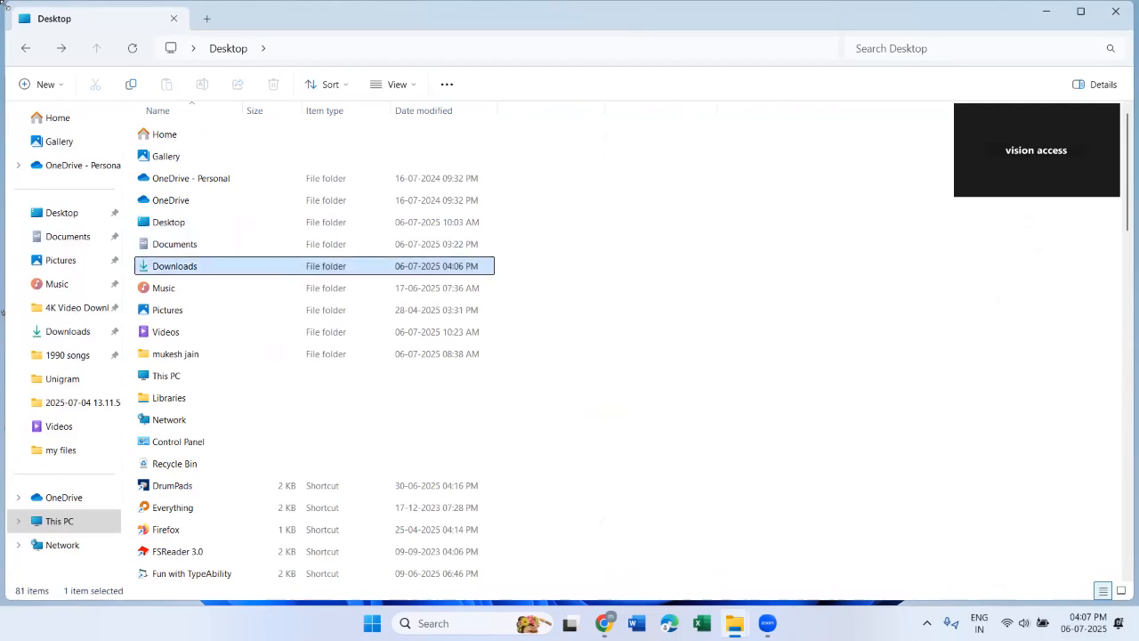
key("Return")
Open the newly downloaded Laptop and Desktop.pptx in PowerPoint to check its translated slide
key("s")
key("Up")
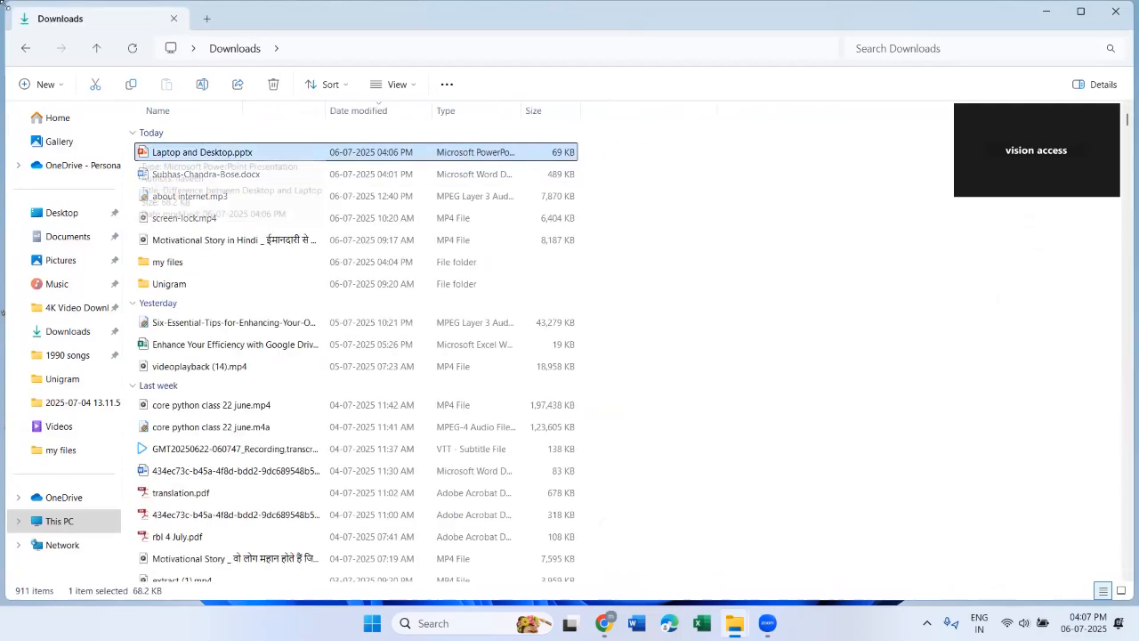
key("Return")
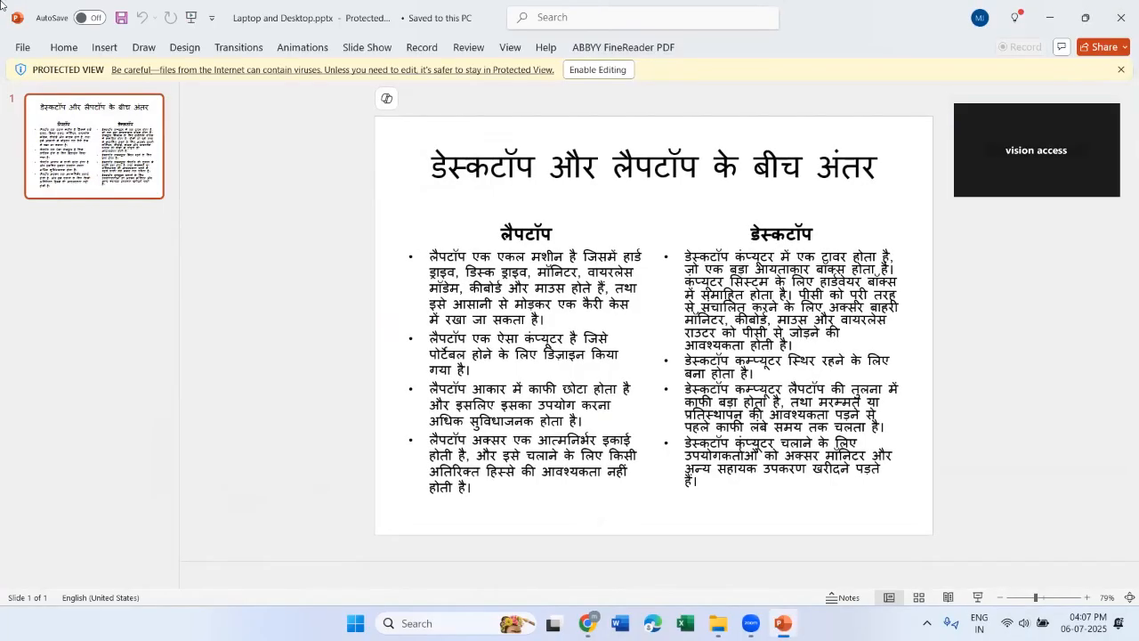
key("alt+f")
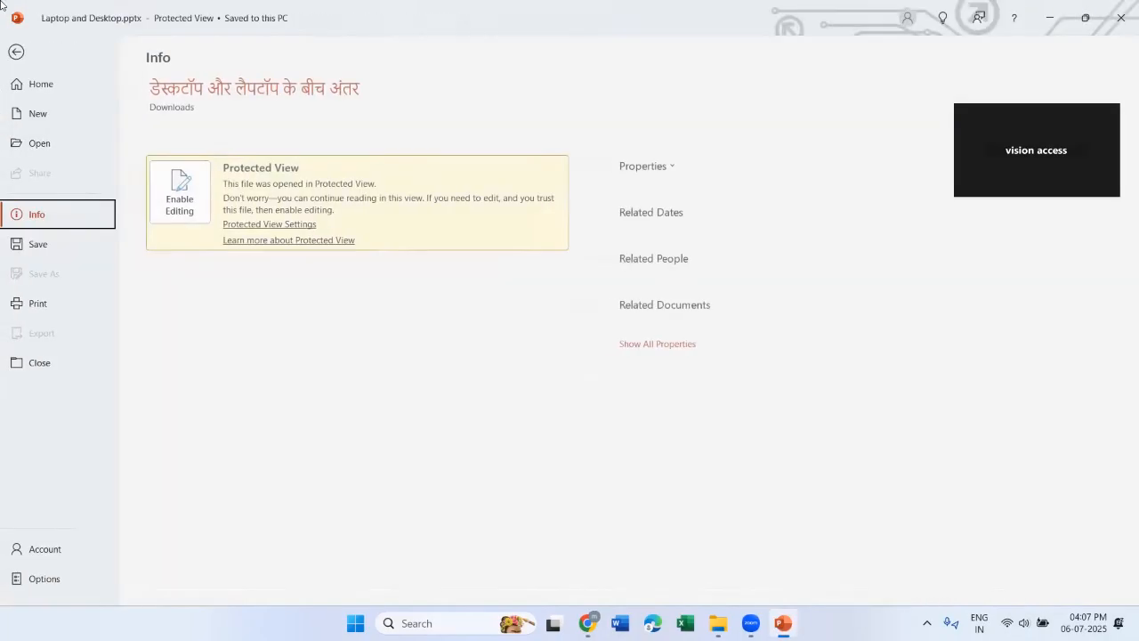
key("Escape")
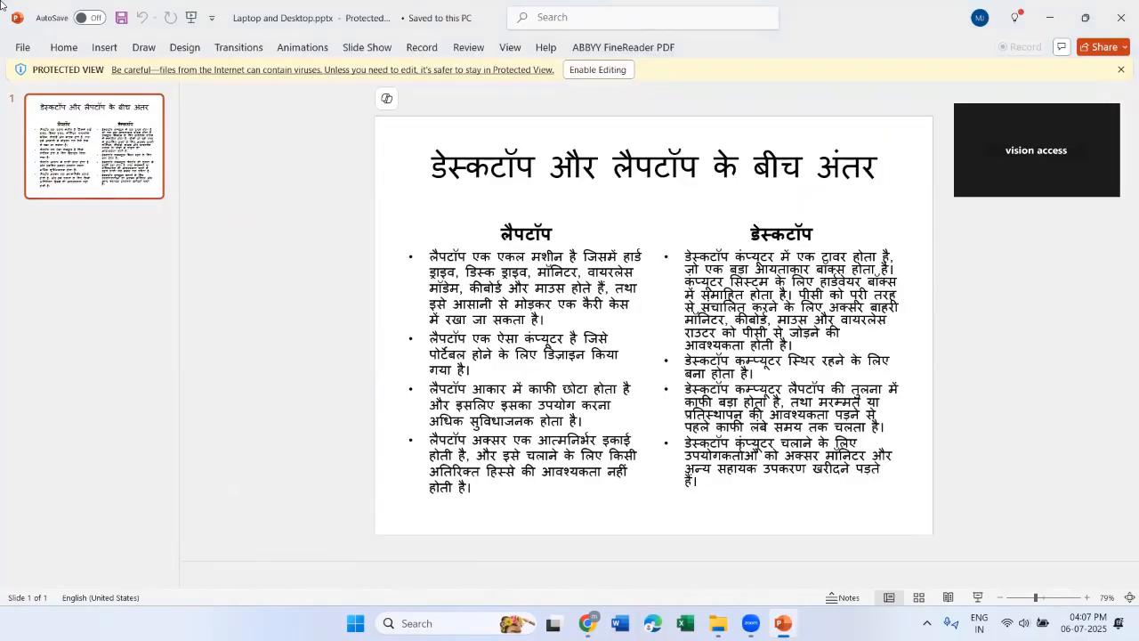
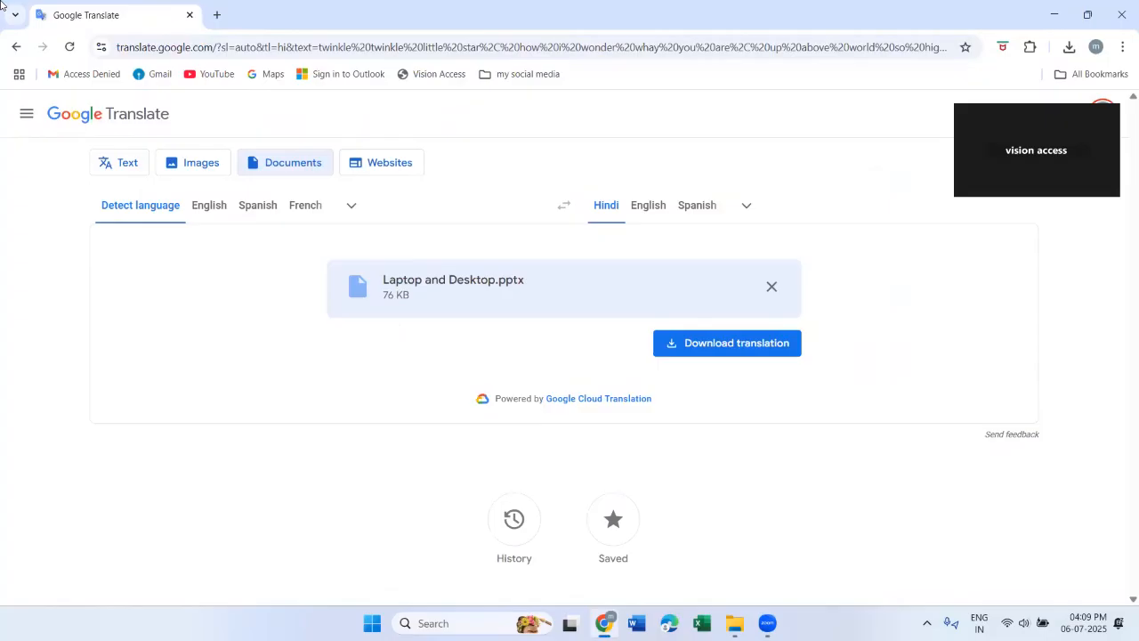
Show the desktop and open This PC in File Explorer
key("b")
key("super+d")
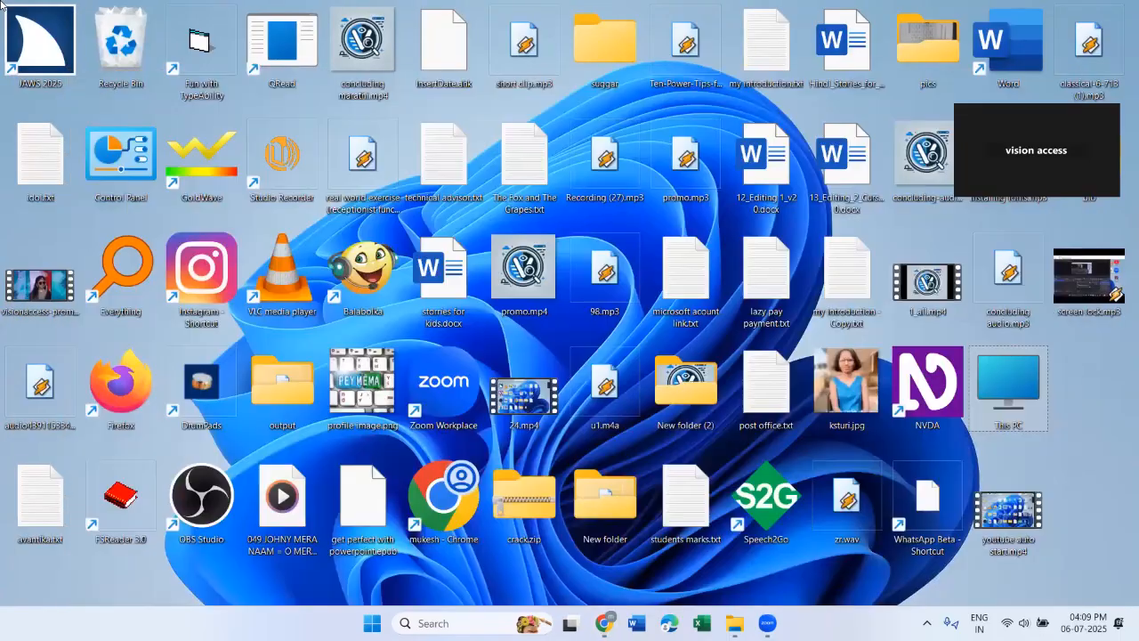
key("t")
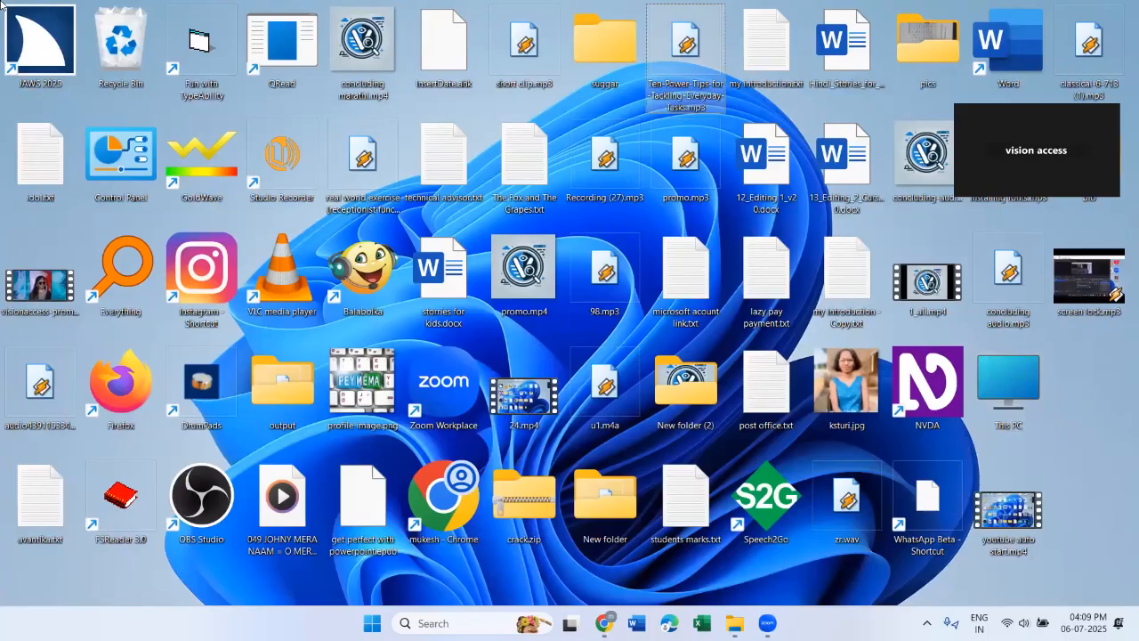
key("t")
key("Return")
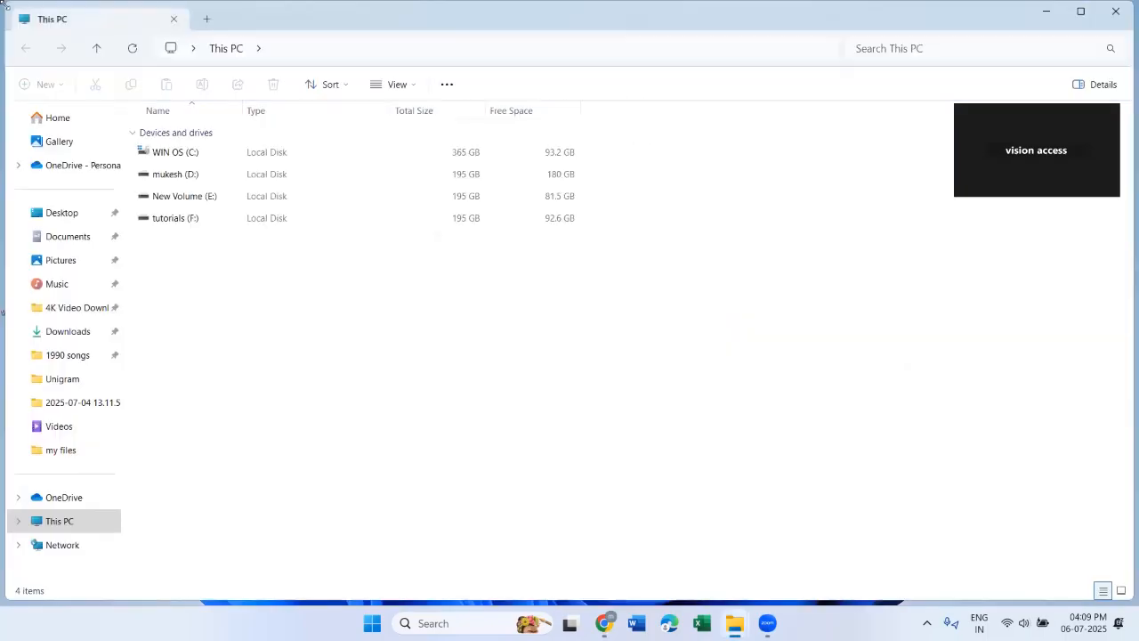
Go to the Downloads folder and open the my files folder inside it
key("alt+Up")
key("d")
key("d")
key("d")
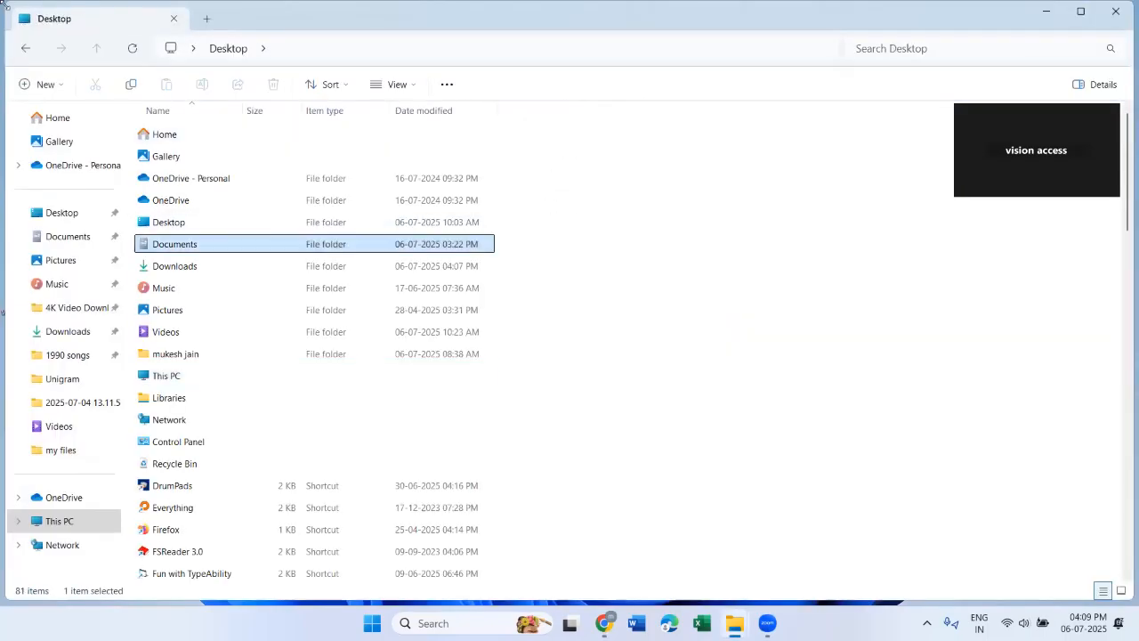
key("Return")
key("m")
key("y")
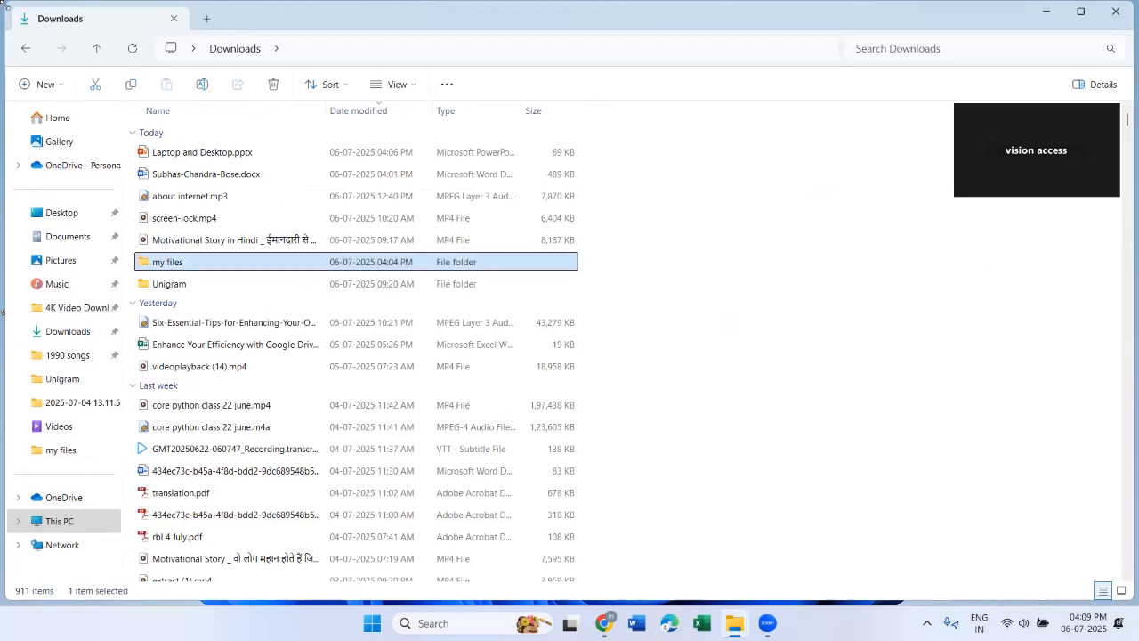
key("Return")
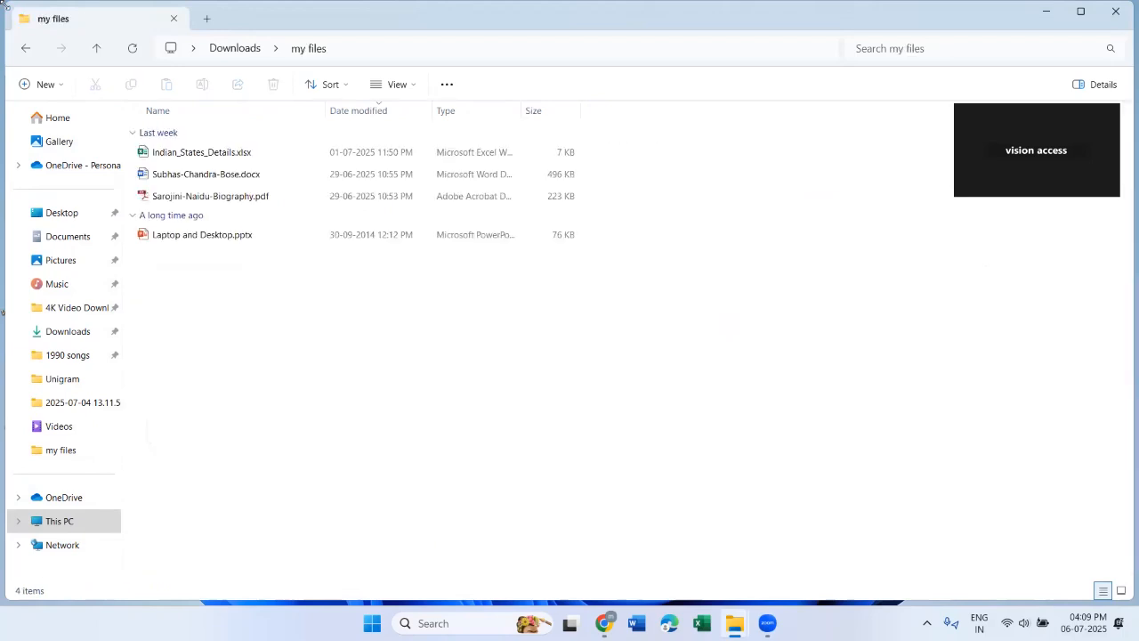
Go through the source files in the my files folder and select Indian_States_Details.xlsx
key("s")
key("s")
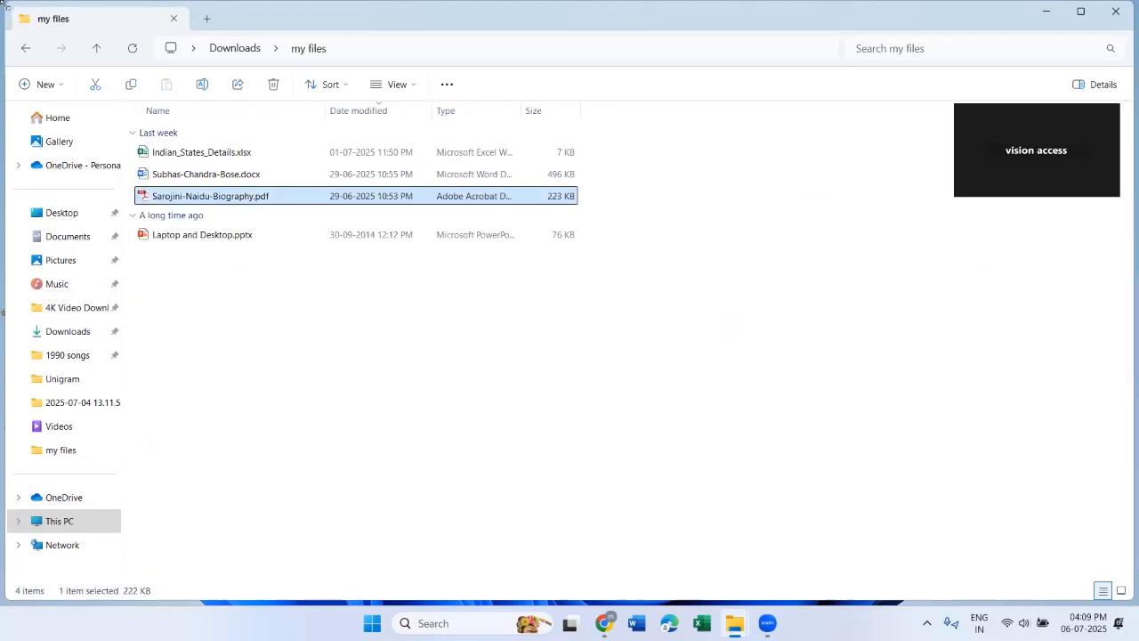
key("Down")
key("Down")
key("Up")
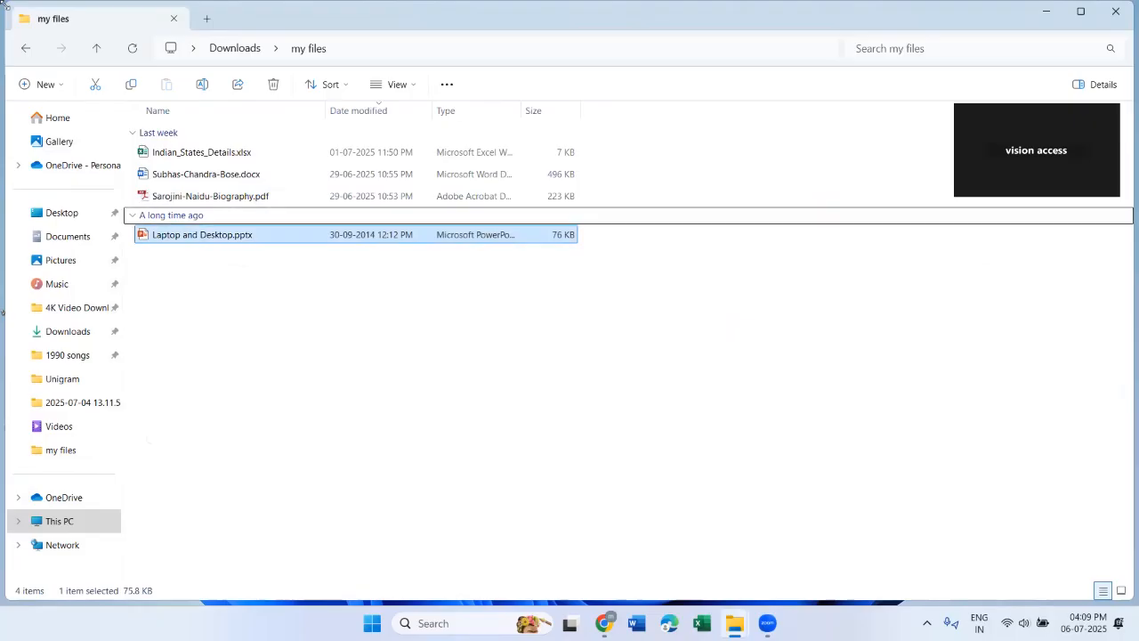
key("Up")
key("Up")
key("Up")
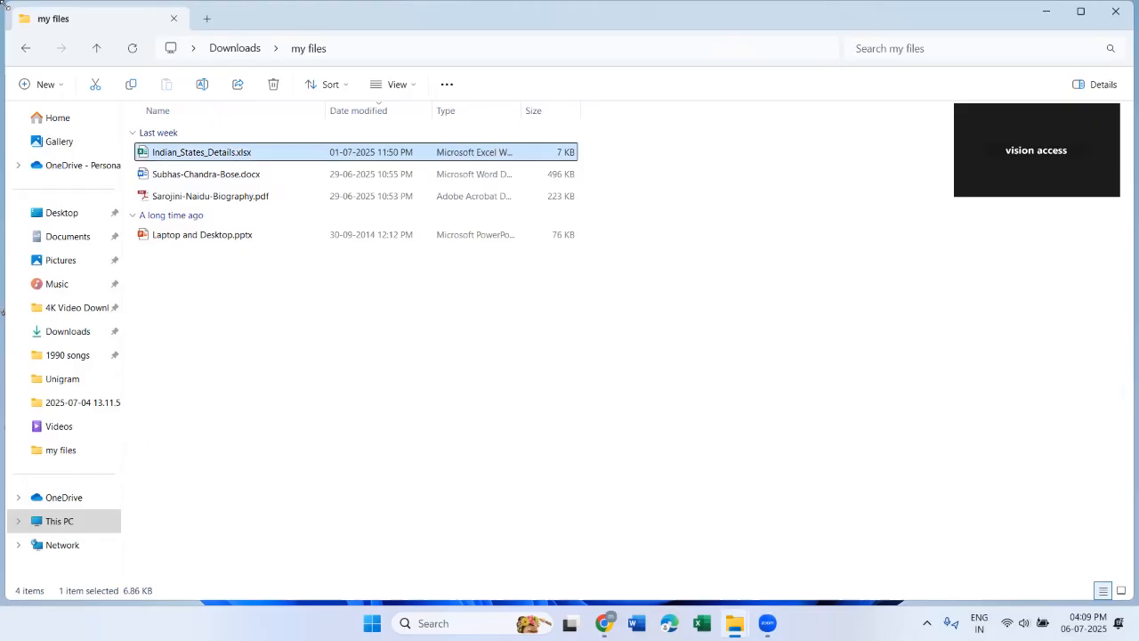
Open Indian_States_Details.xlsx in Excel and enable editing of the protected workbook
key("Return")
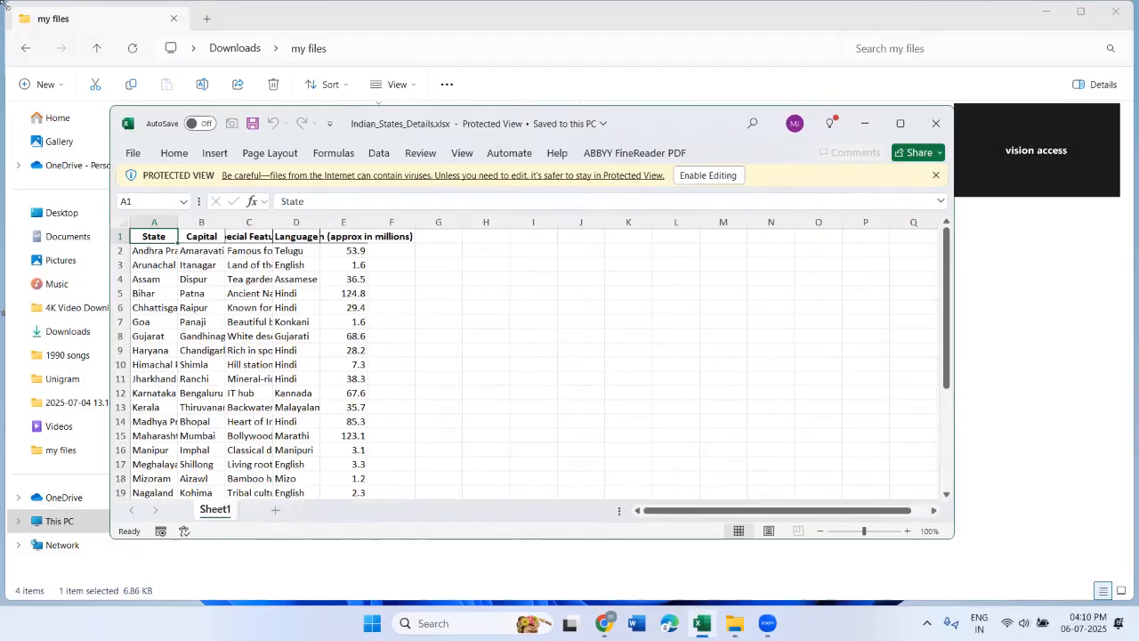
key("alt+f")
key("i")
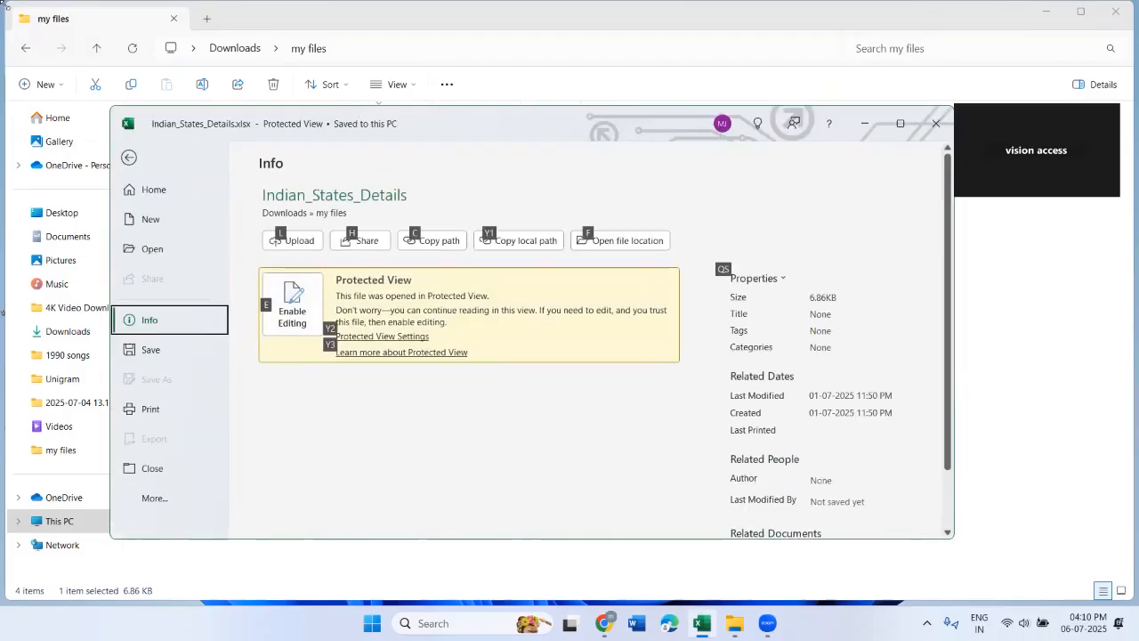
key("e")
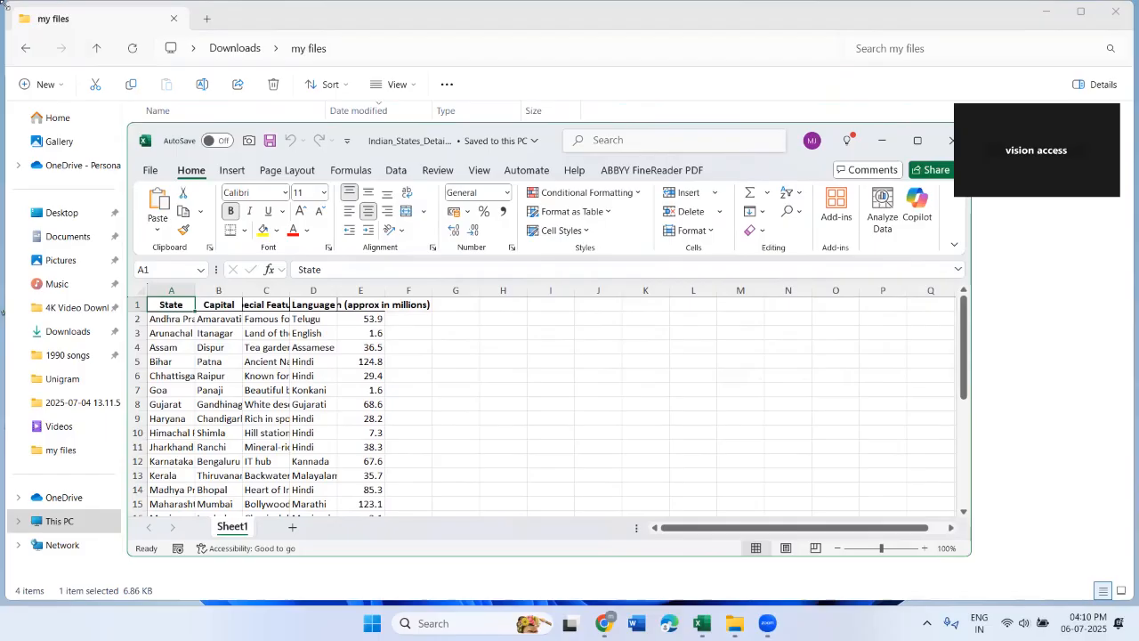
Read the state, capital and special feature cells in rows 2 and 3 of the English sheet
key("Down")
key("Up")
key("Down")
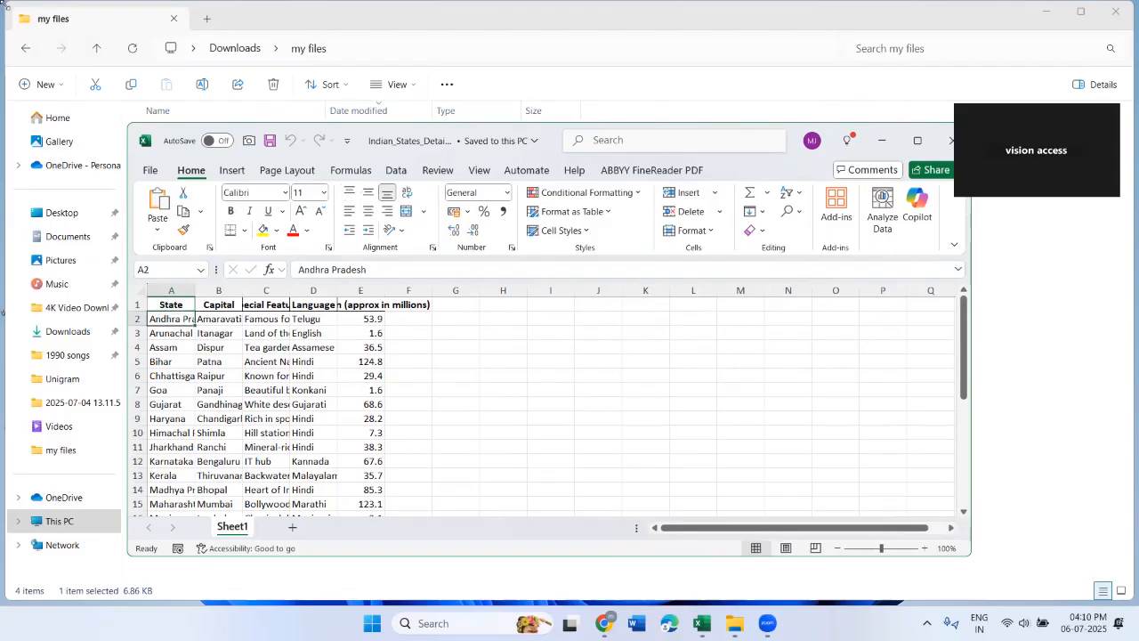
key("Right")
key("Right")
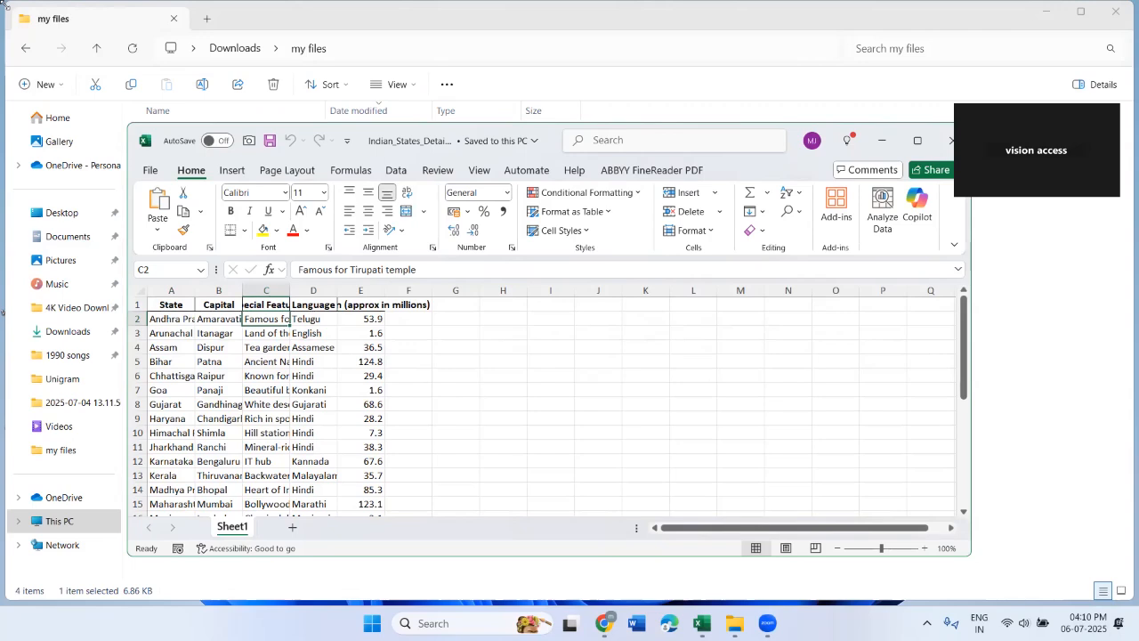
key("Home")
key("Down")
key("Right")
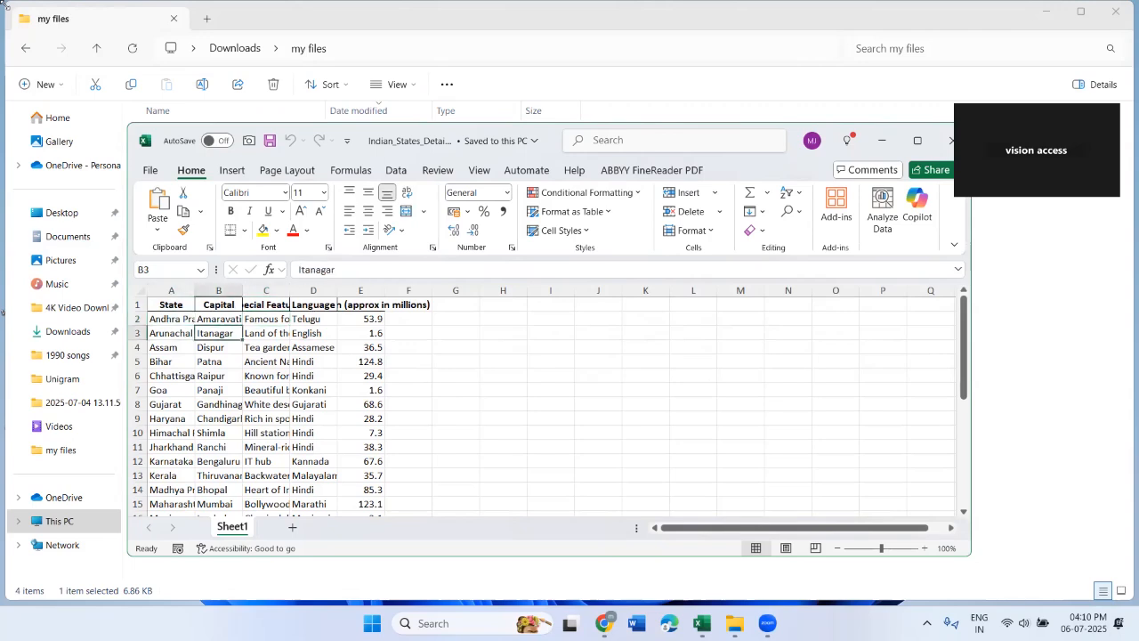
key("Right")
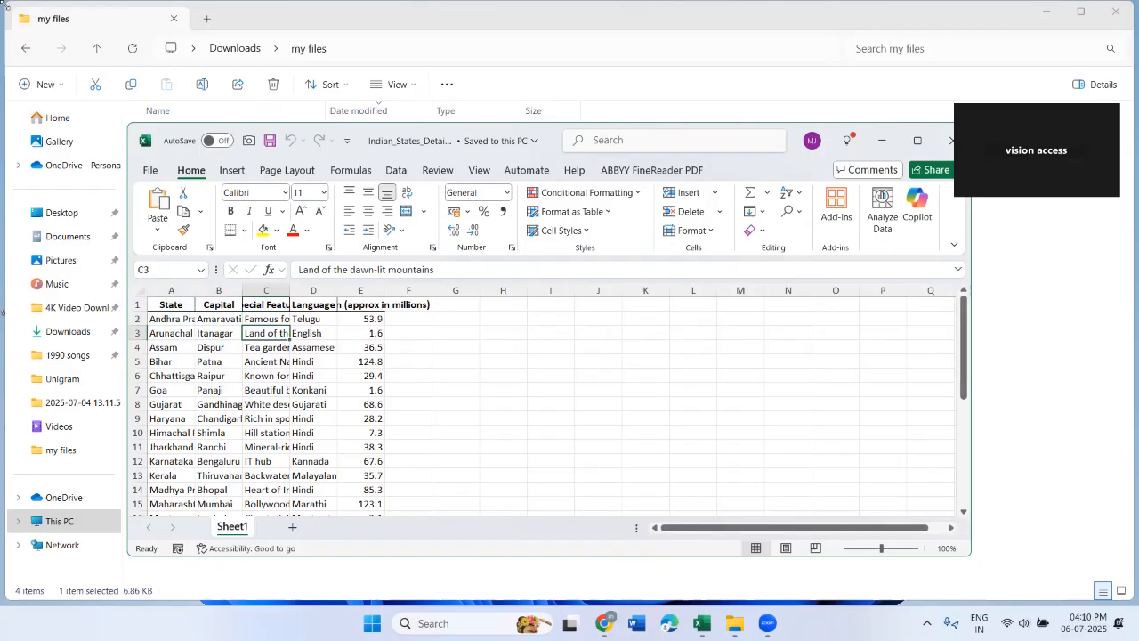
Read across the state, capital and special feature cells for Assam, Bihar and Chhattisgarh
key("Home")
key("Down")
key("Right")
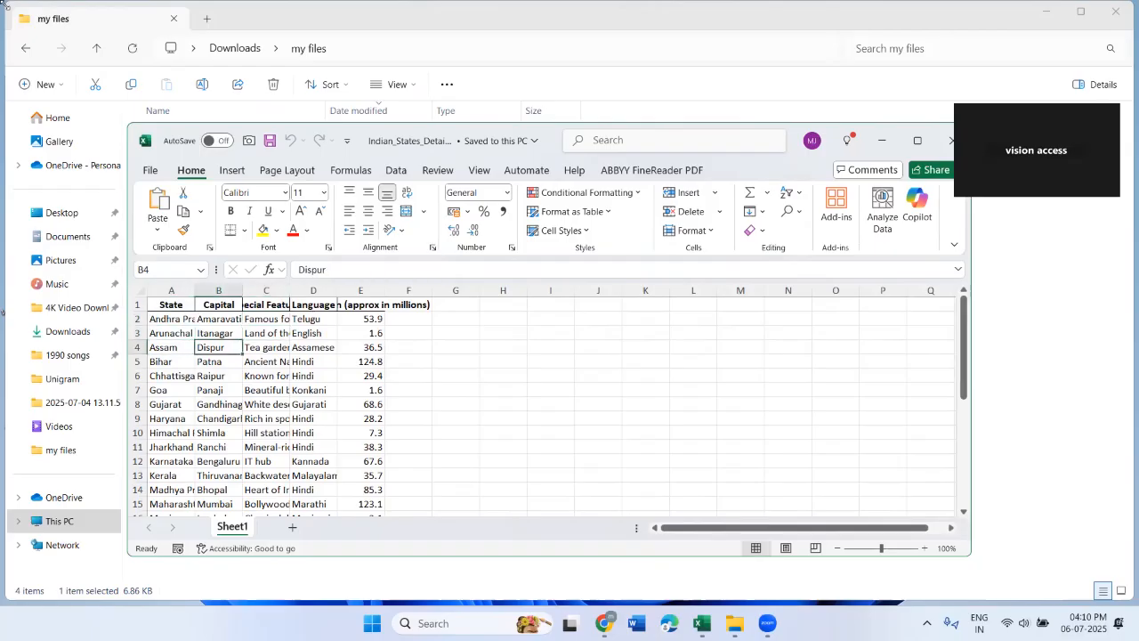
key("Right")
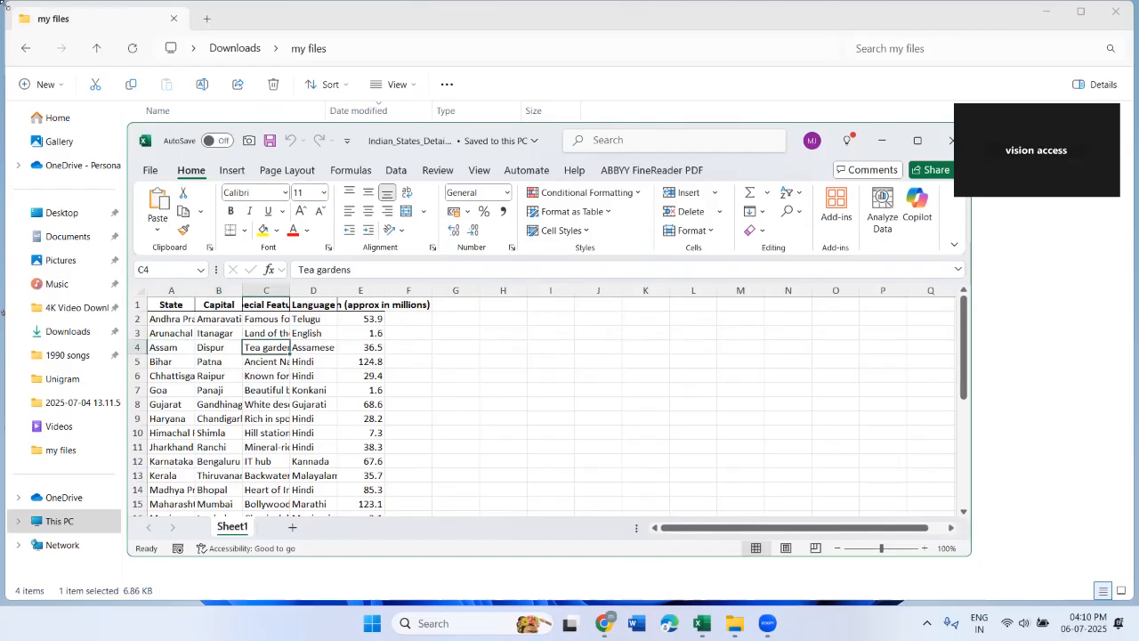
key("Home")
key("Down")
key("Right")
key("Right")
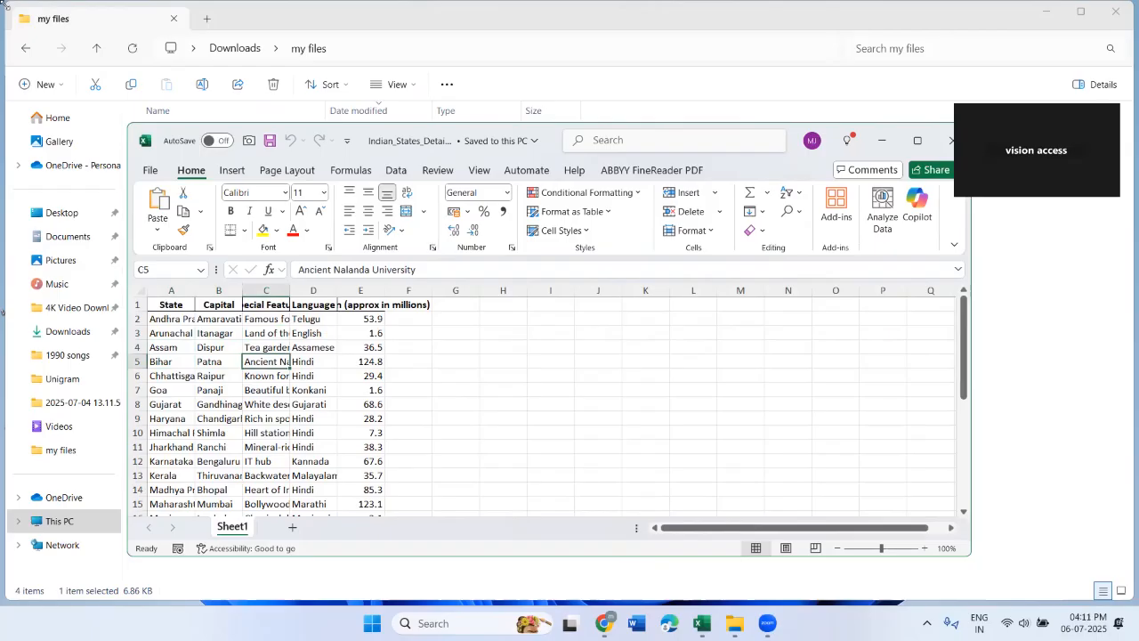
key("Home")
key("Down")
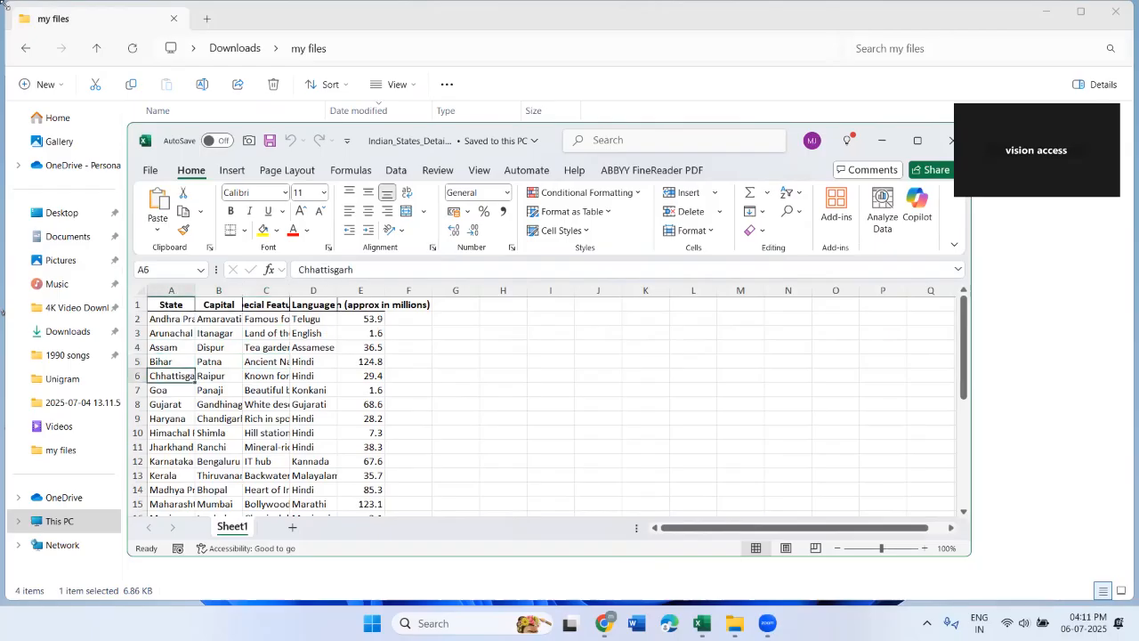
key("Right")
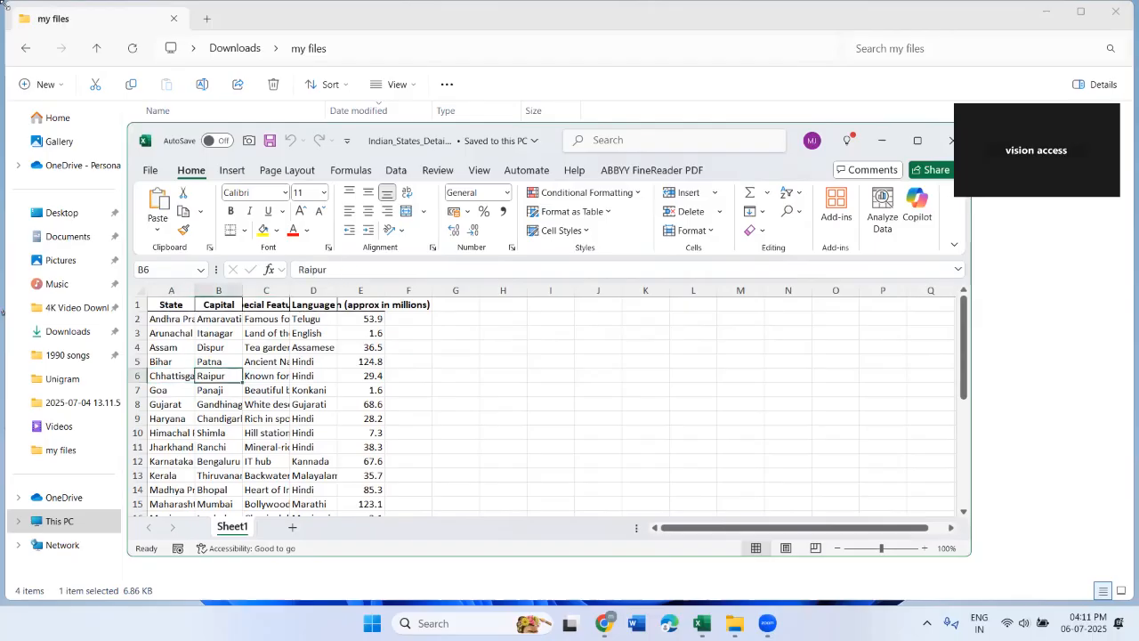
key("Right")
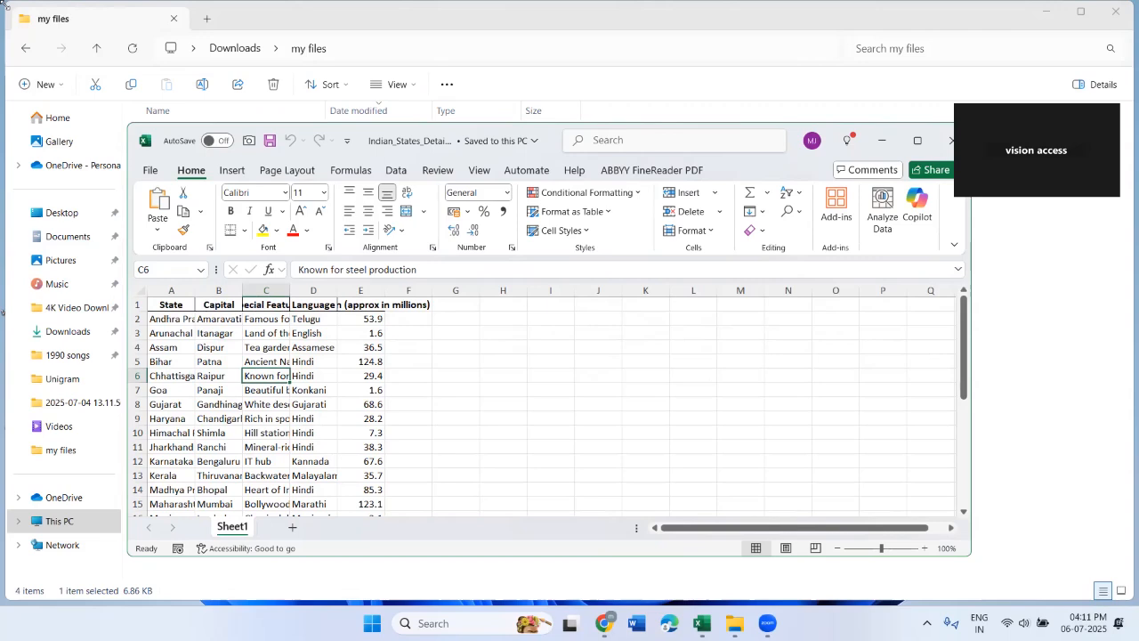
Close the workbook and the my files folder window, and switch to Google Translate in Chrome
key("alt+F4")
key("alt+F4")
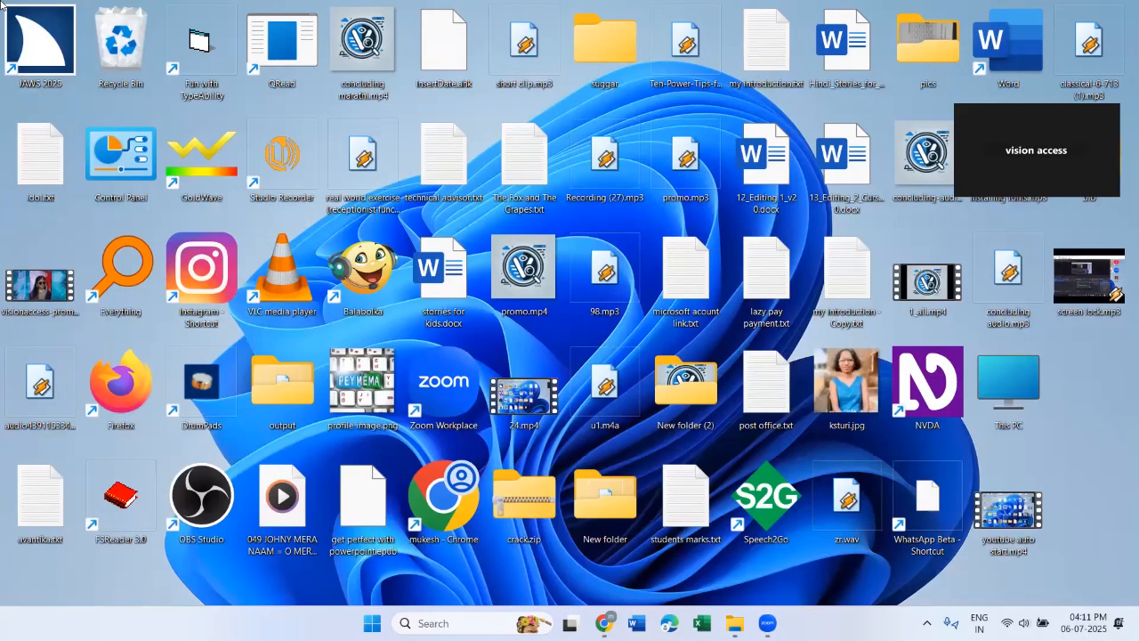
key("alt+Tab")
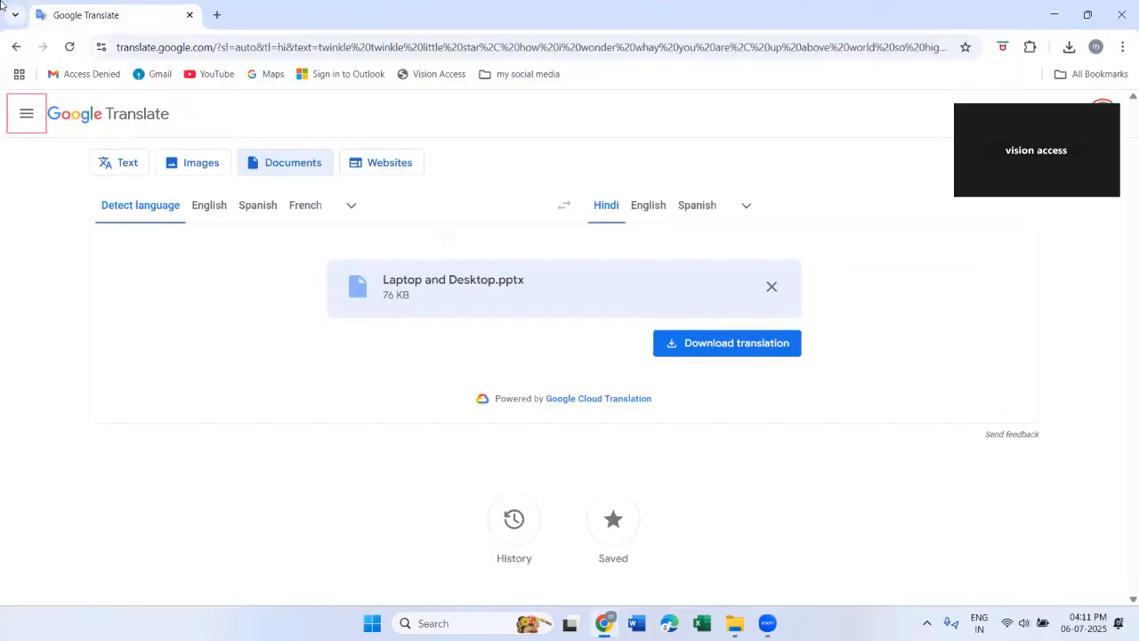
Clear Laptop and Desktop.pptx from the document translation area
key("Tab")
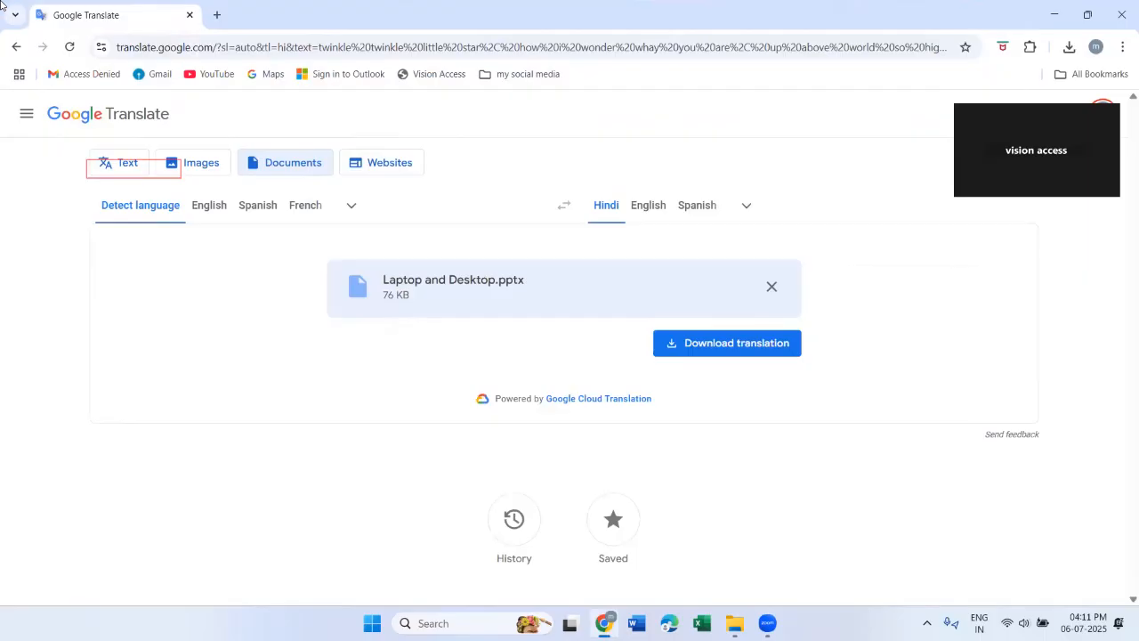
key("Tab")
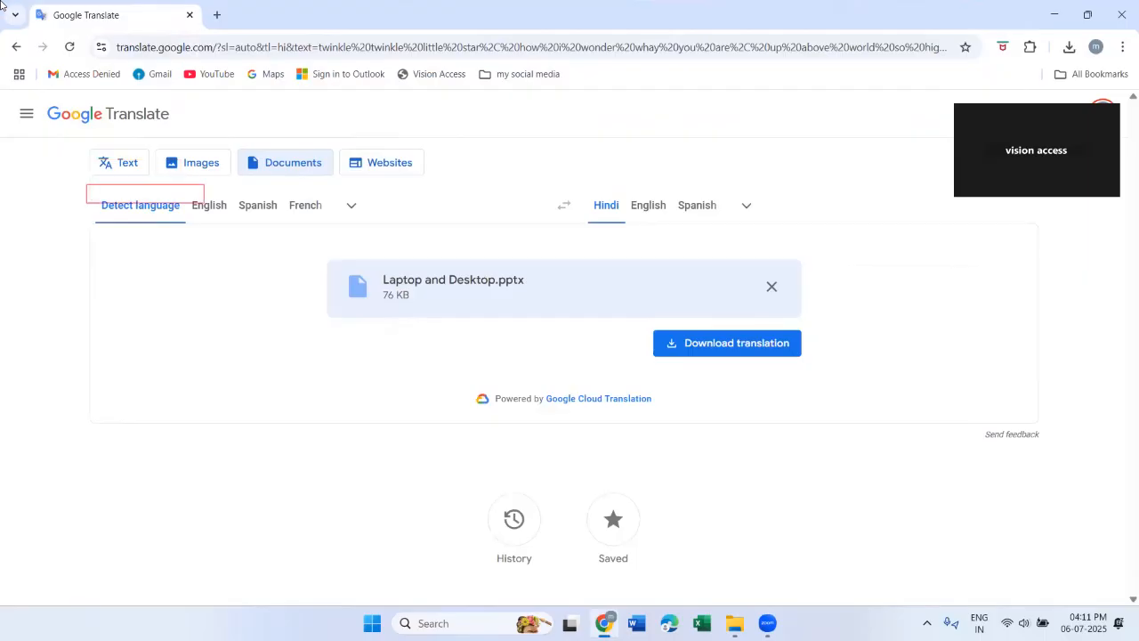
key("Tab")
key("Tab")
key("Tab")
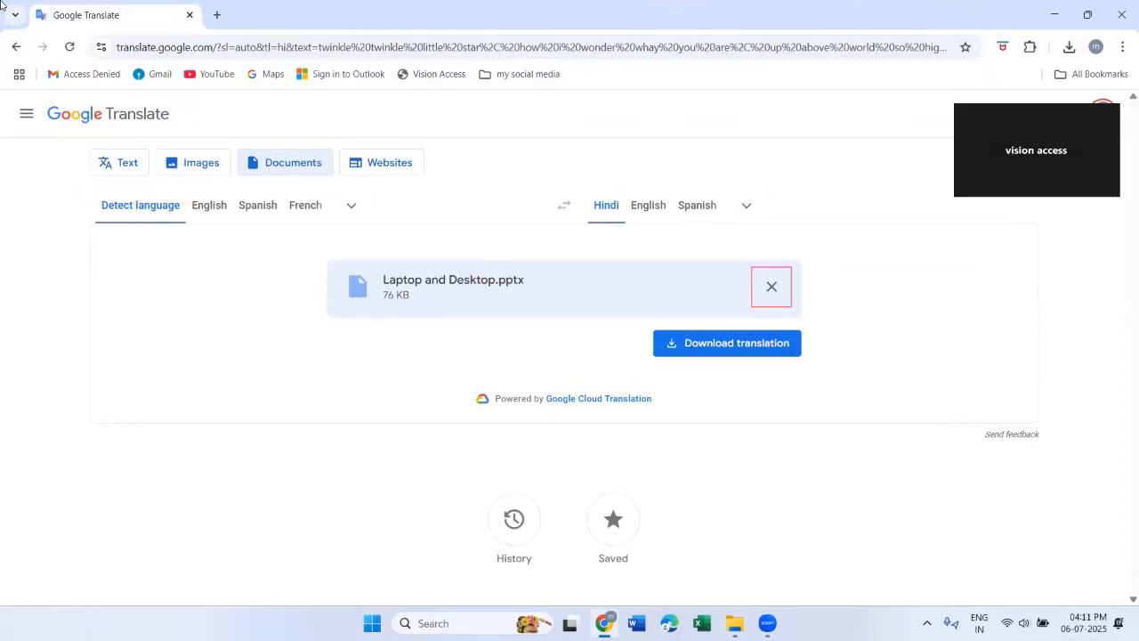
key("Return")
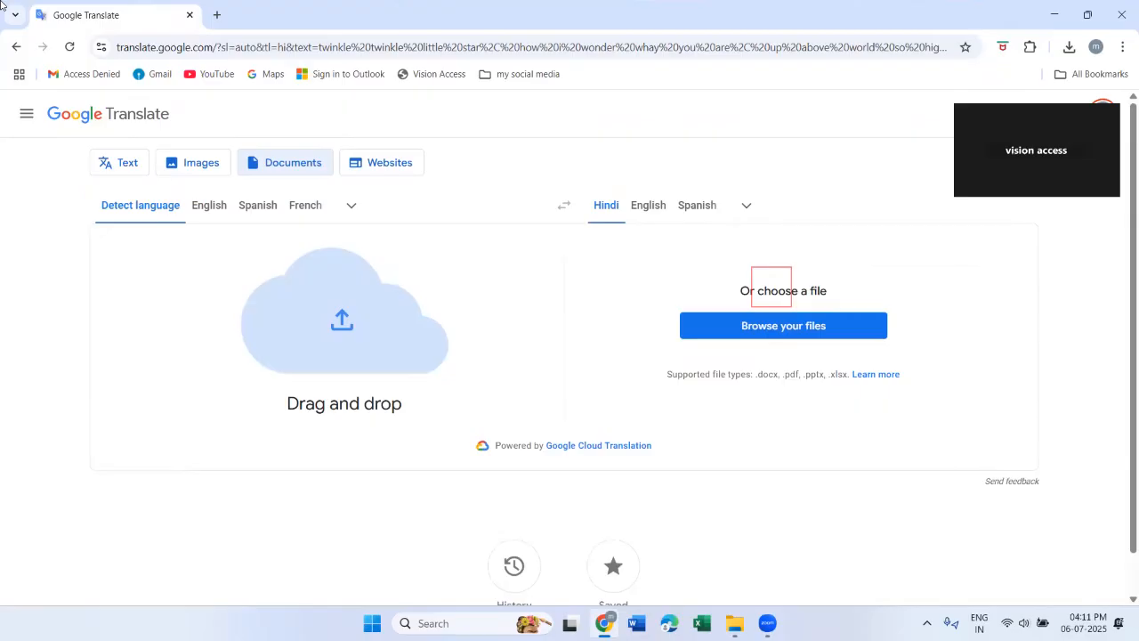
Browse for a document and upload Indian_States_Details.xlsx from the my files folder
key("Return")
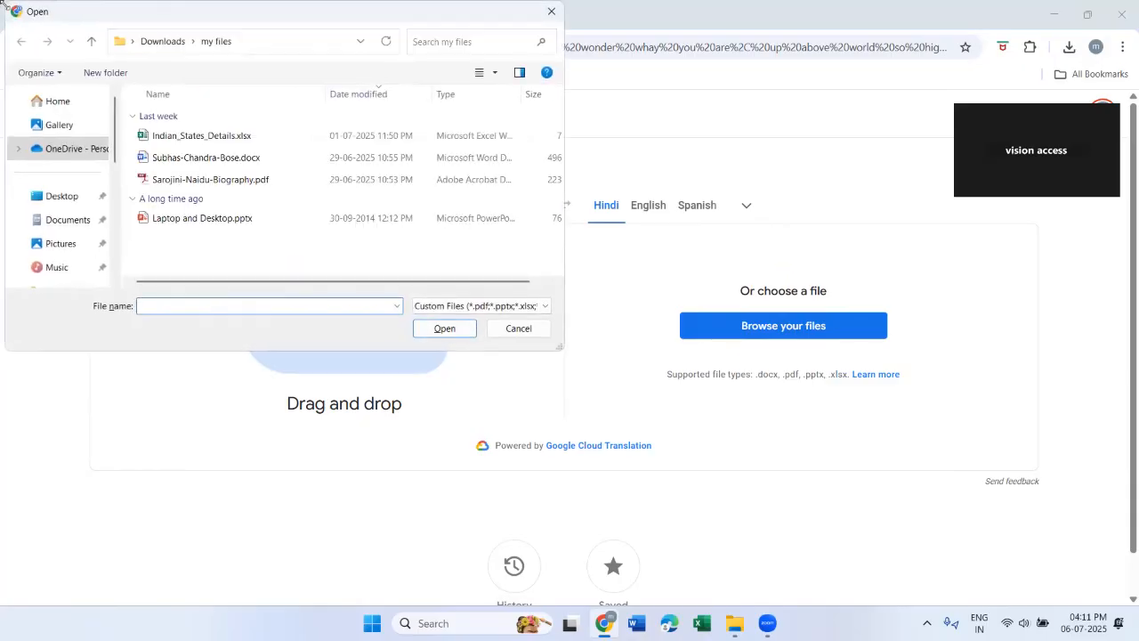
key("shift+Tab")
key("Down")
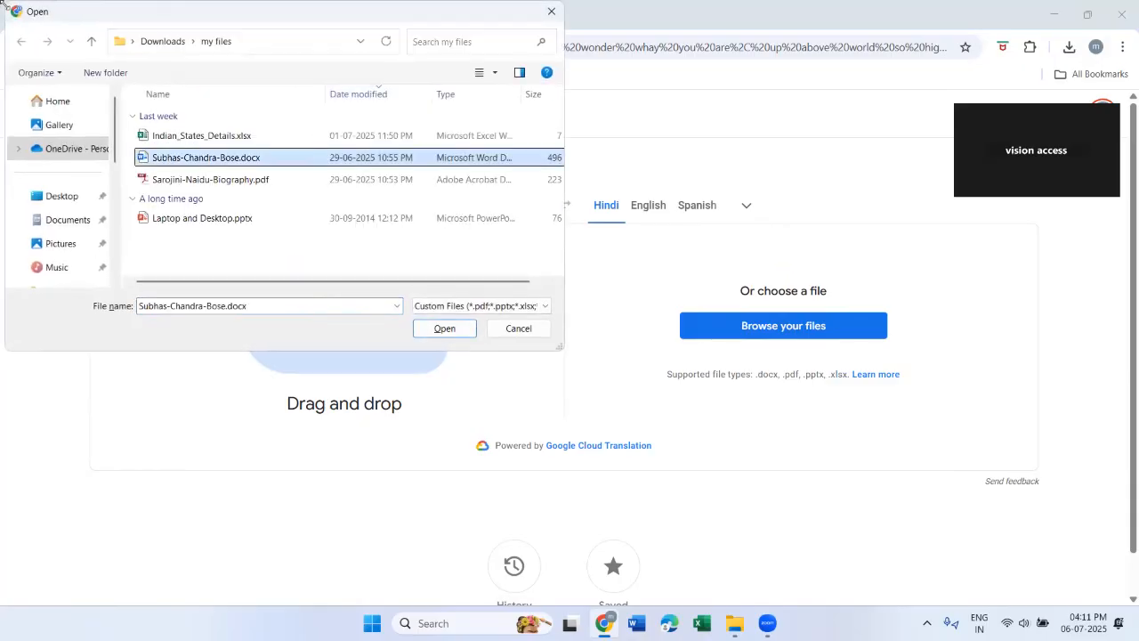
key("Up")
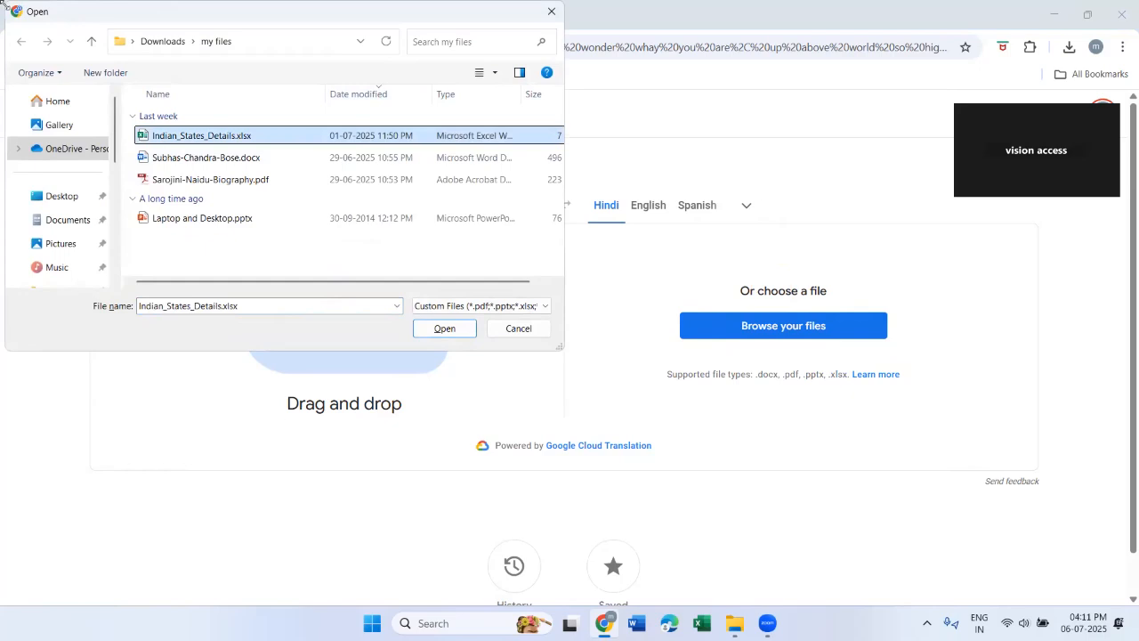
key("Return")
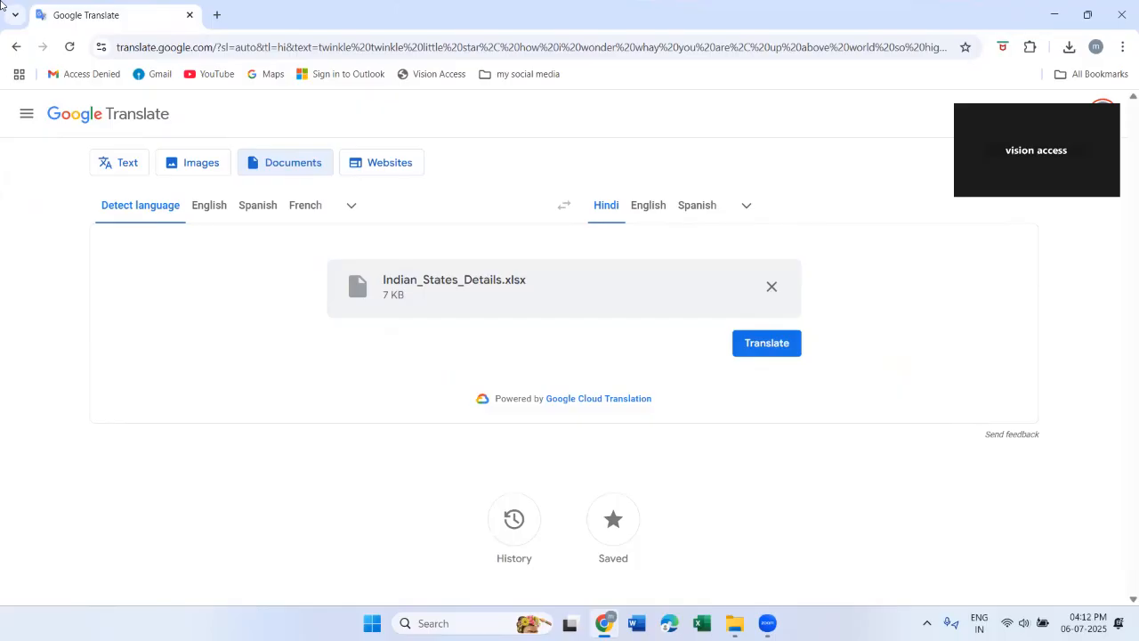
Translate Indian_States_Details.xlsx into Hindi and download the translated workbook
key("Up")
key("Up")
key("Down")
key("Return")
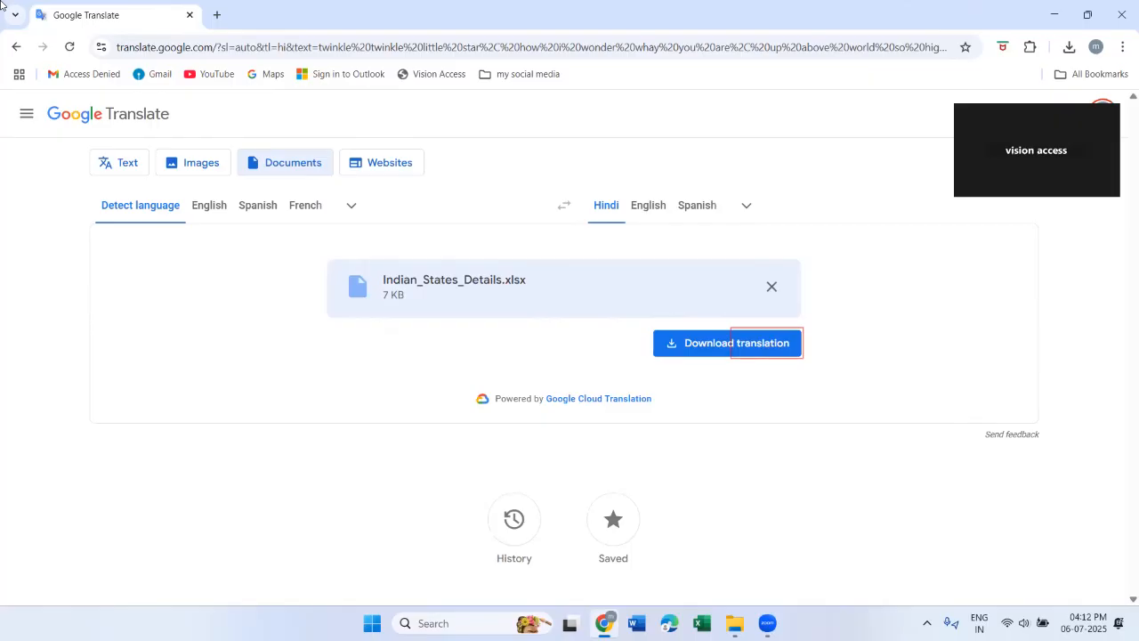
key("Return")
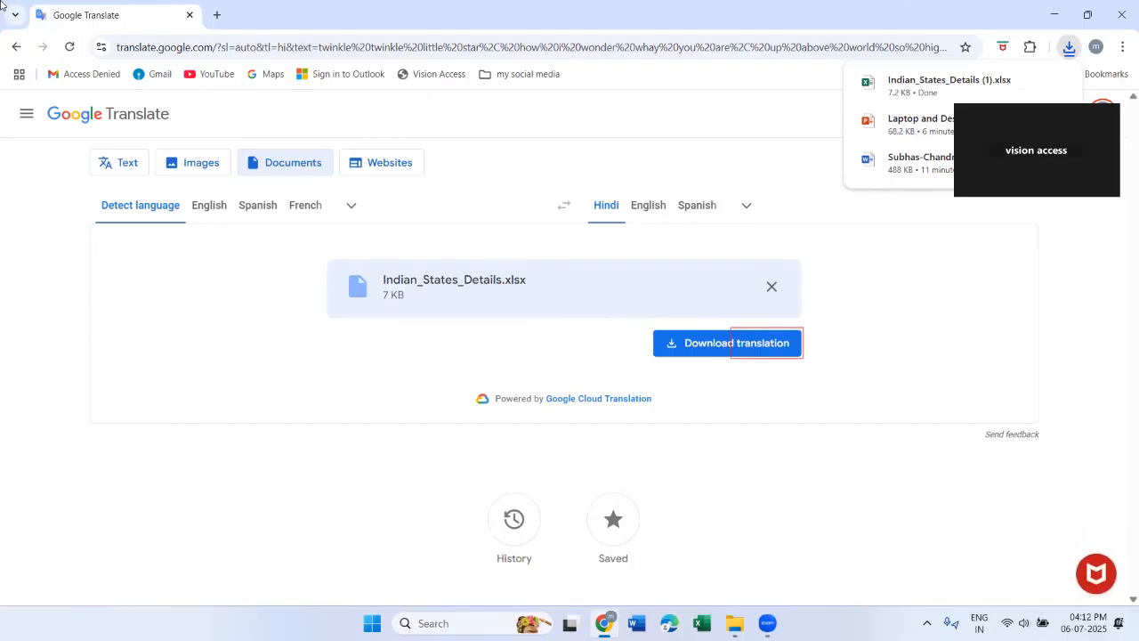
Show the desktop and open the Downloads folder in File Explorer by way of This PC
key("super+d")
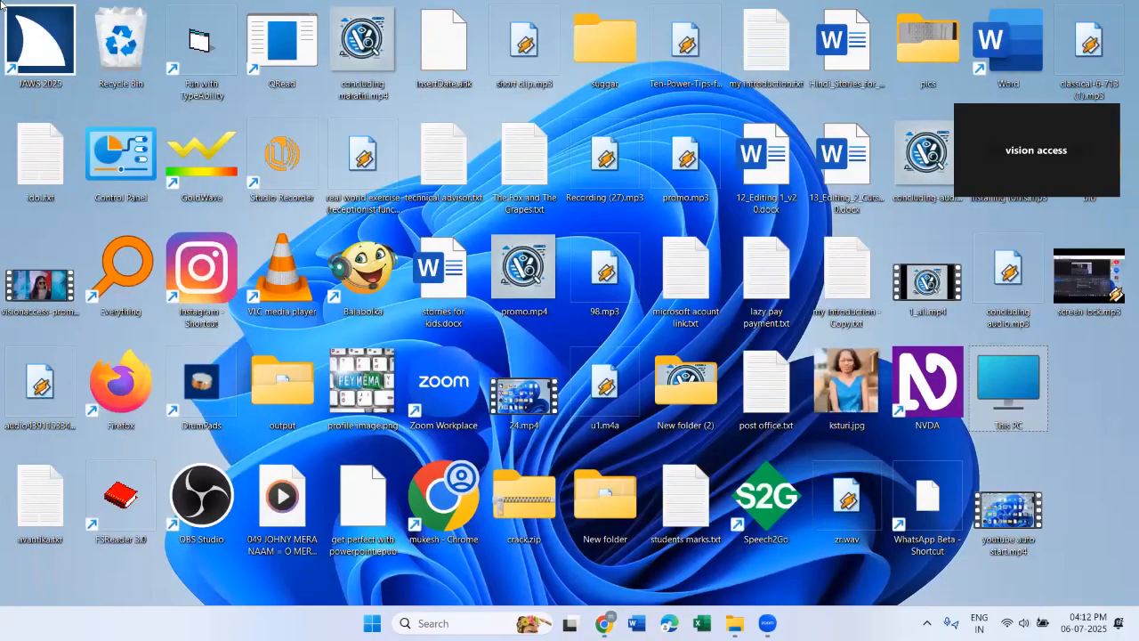
key("Return")
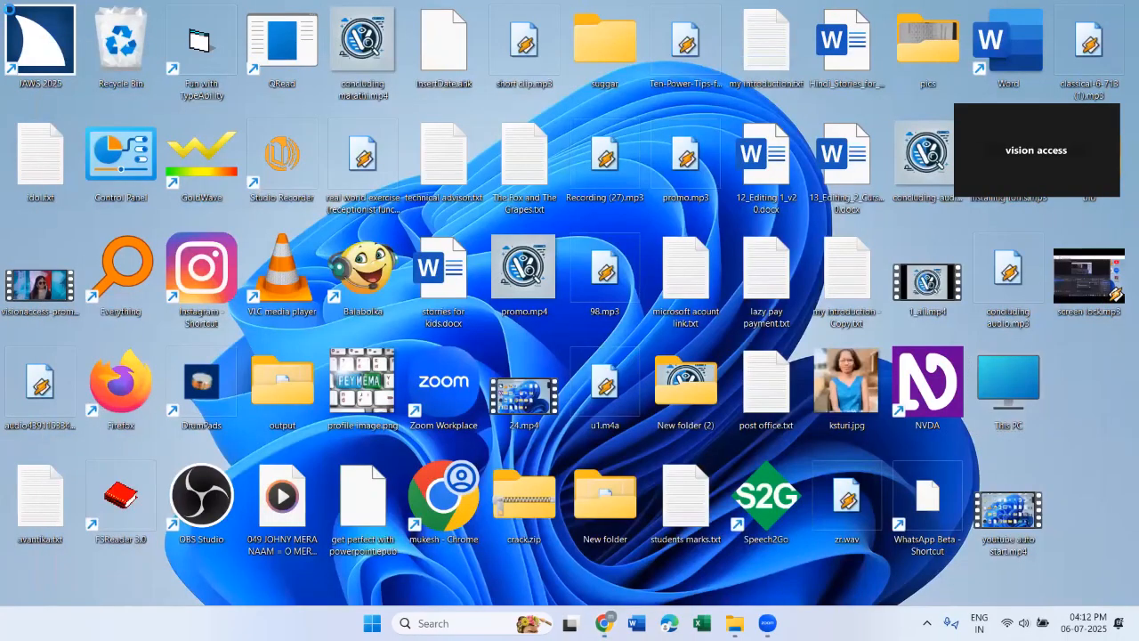
key("alt+Up")
key("d")
key("d")
key("d")
key("Return")
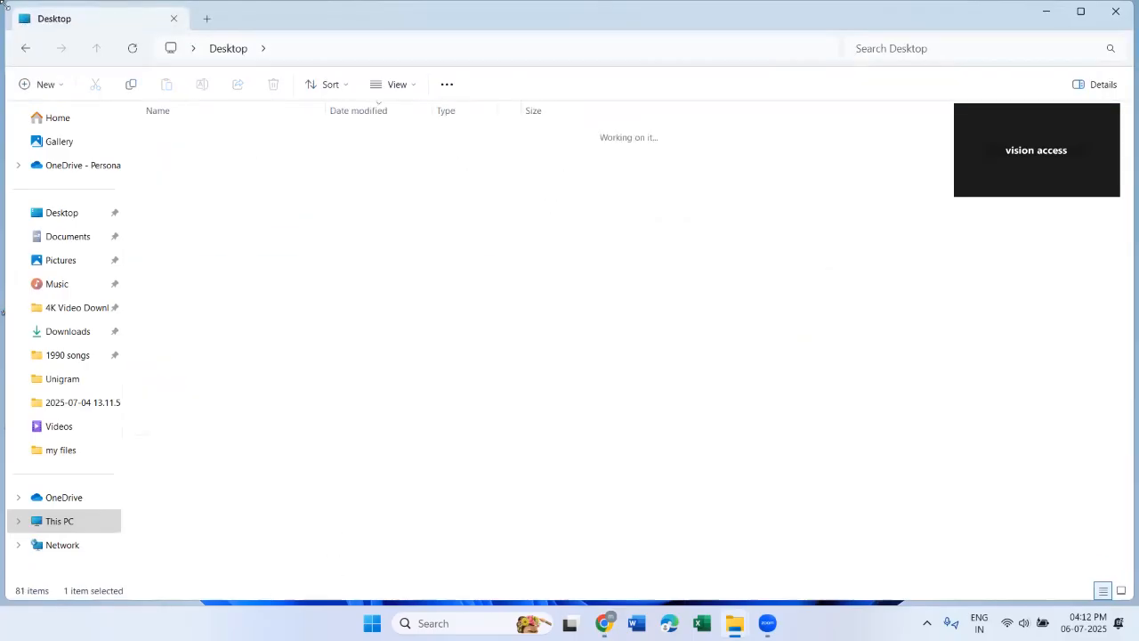
Open the newly downloaded Indian_States_Details (1).xlsx in Excel
key("Down")
key("Up")
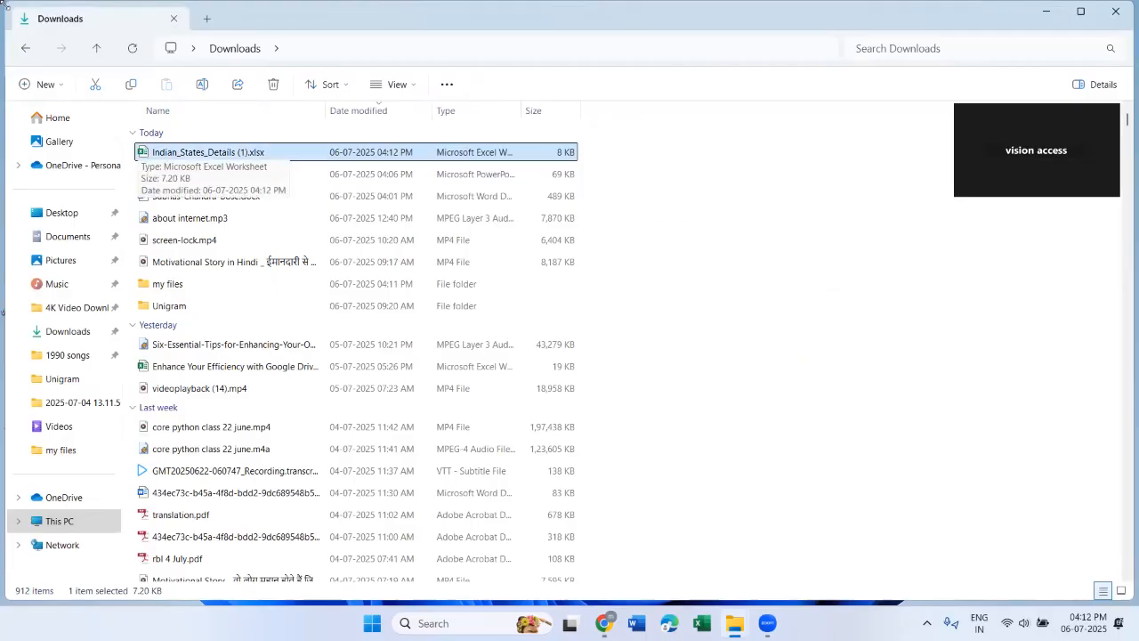
key("Return")
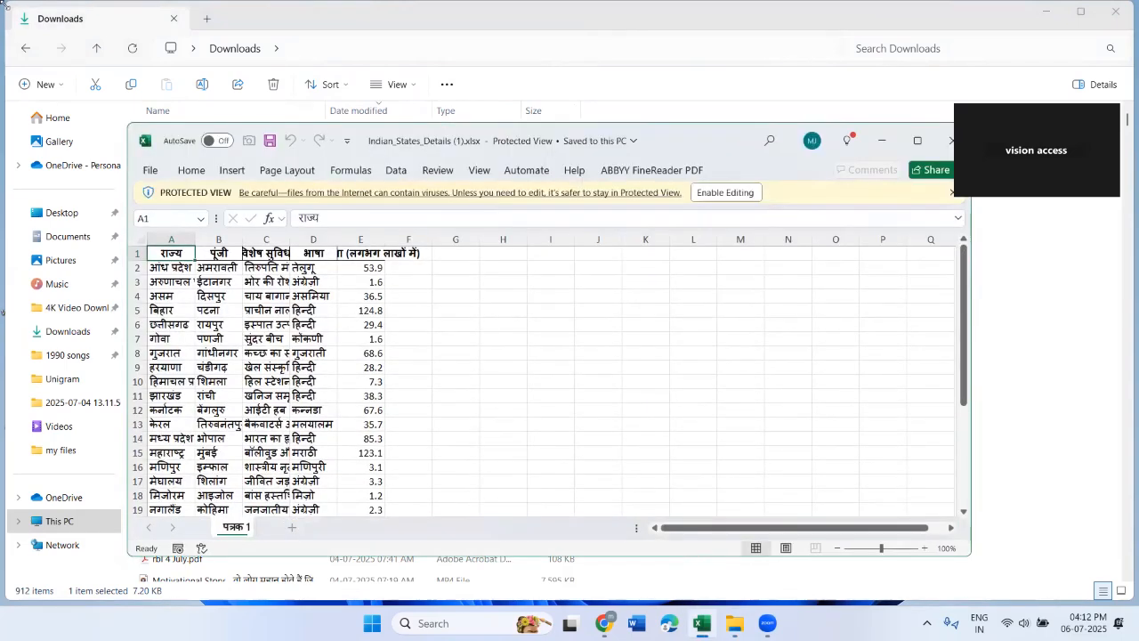
Read the translated state and capital cells in rows 2 and 3 of the Hindi sheet
key("Down")
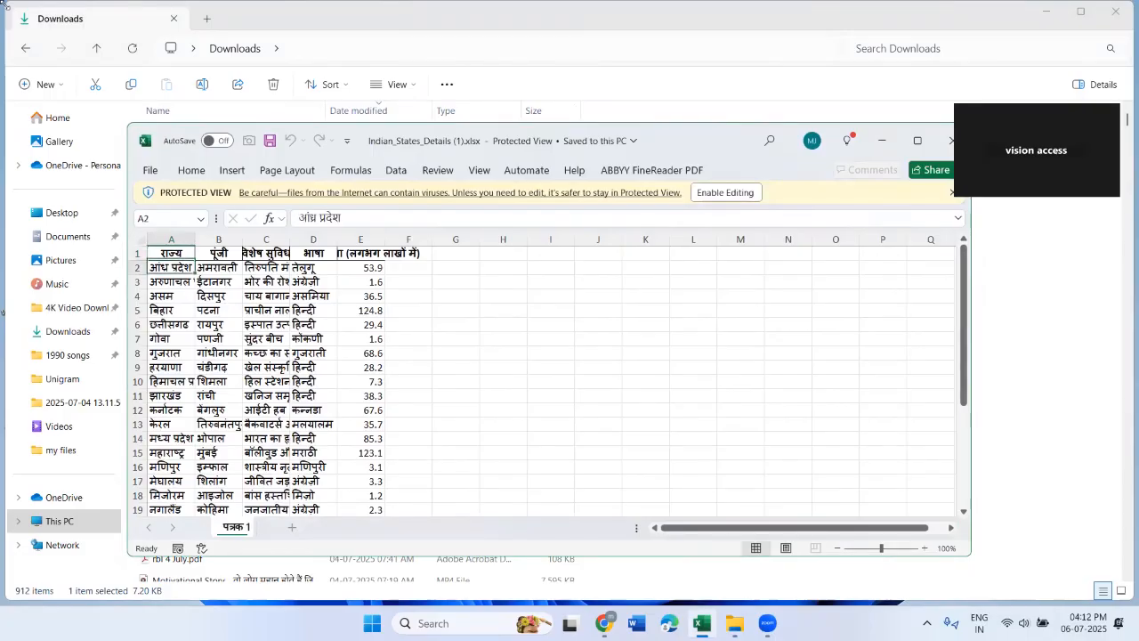
key("Right")
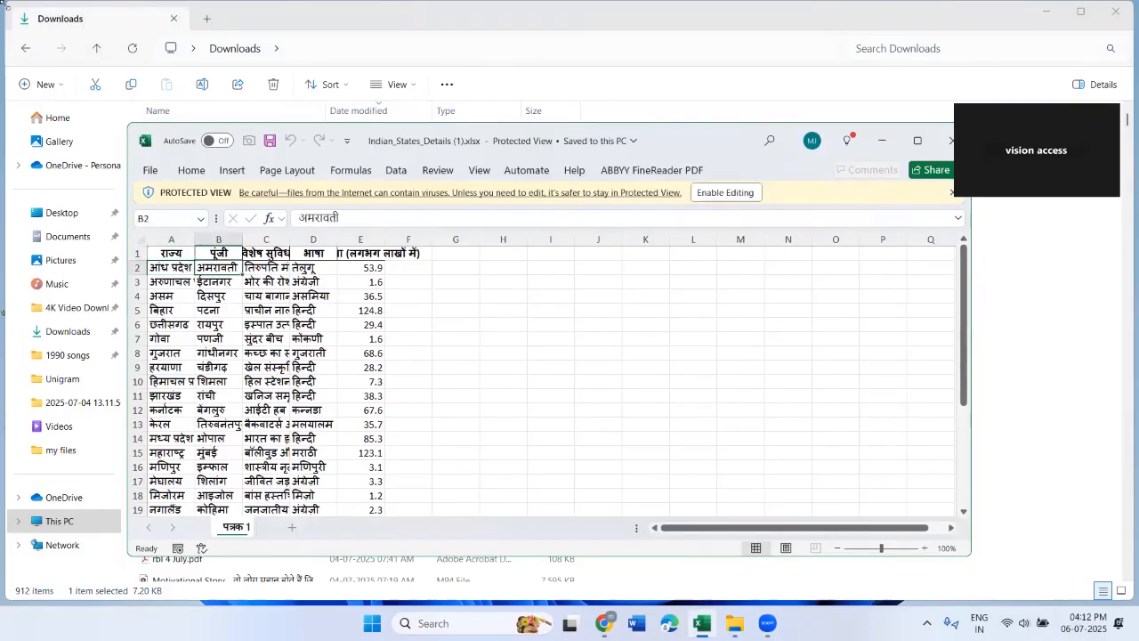
key("Down")
key("Left")
key("Right")
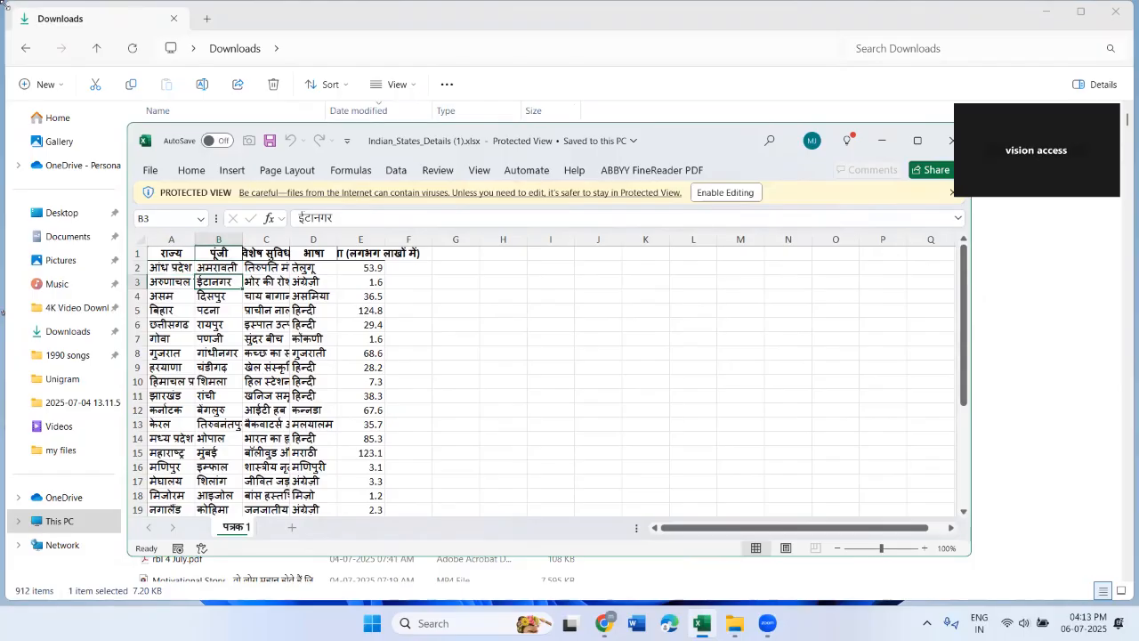
Switch the screen reader's default voice profile from Samantha Vocalizer Expressive Premium to the preceding profile
key("ctrl+Insert+s")
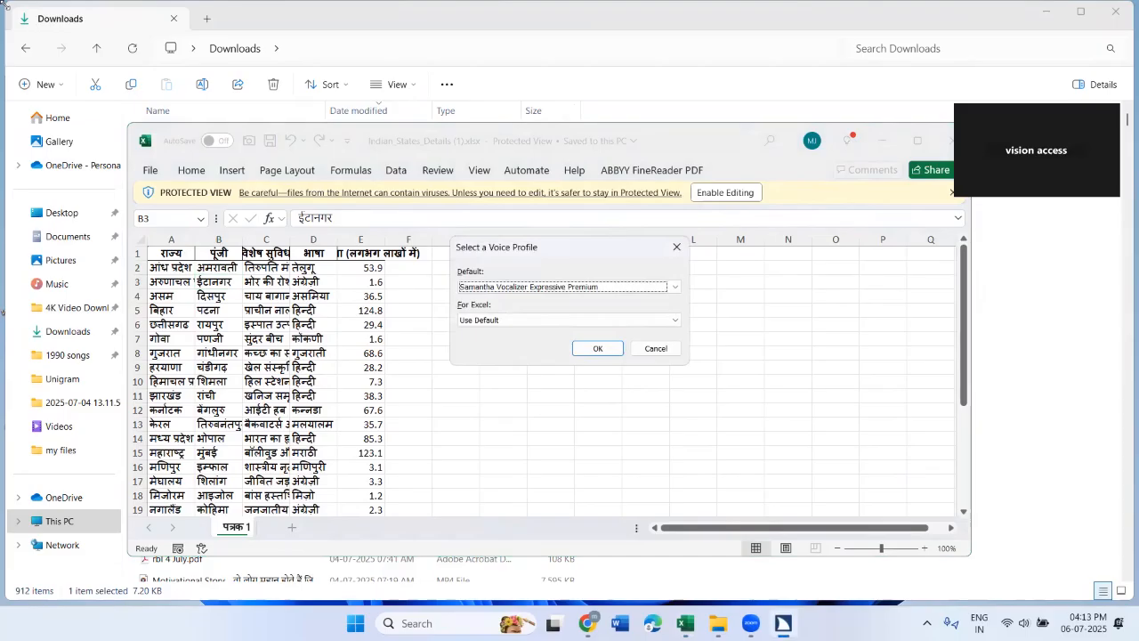
key("Up")
key("Return")
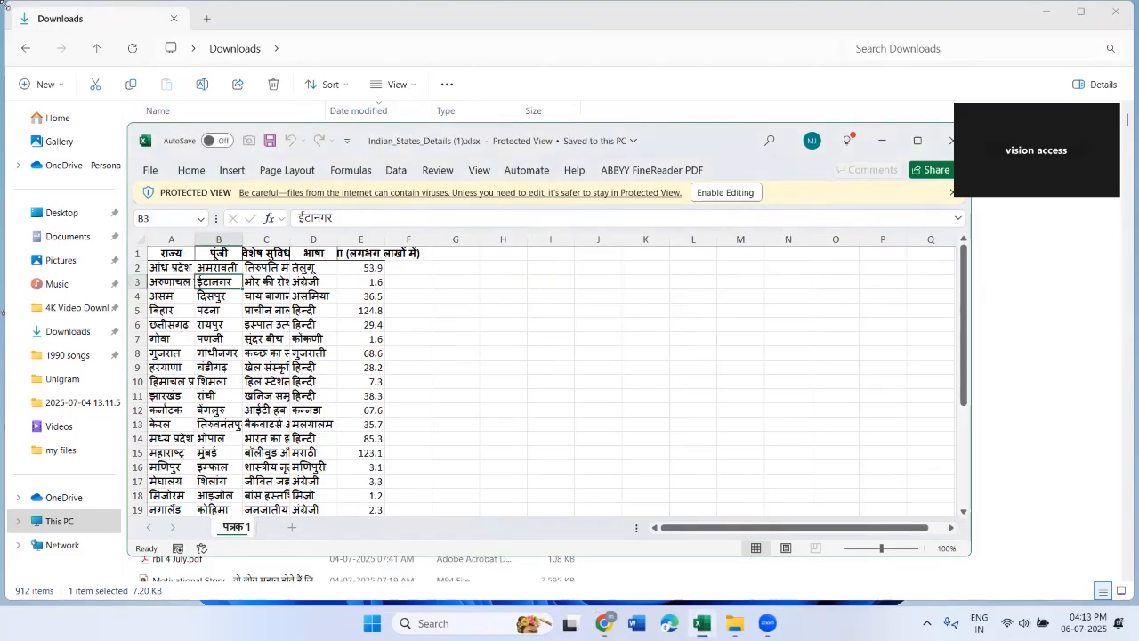
Read the first three Hindi column headers from cell A1, and the state, capital and special-feature cells in rows 2 and 3
key("ctrl+Home")
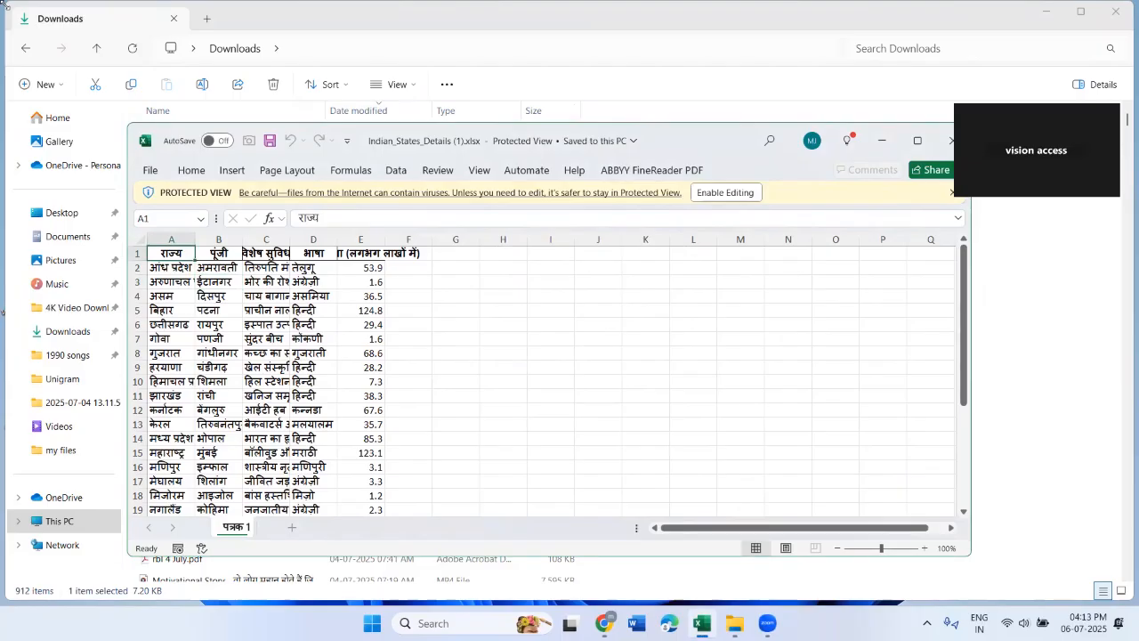
key("Right")
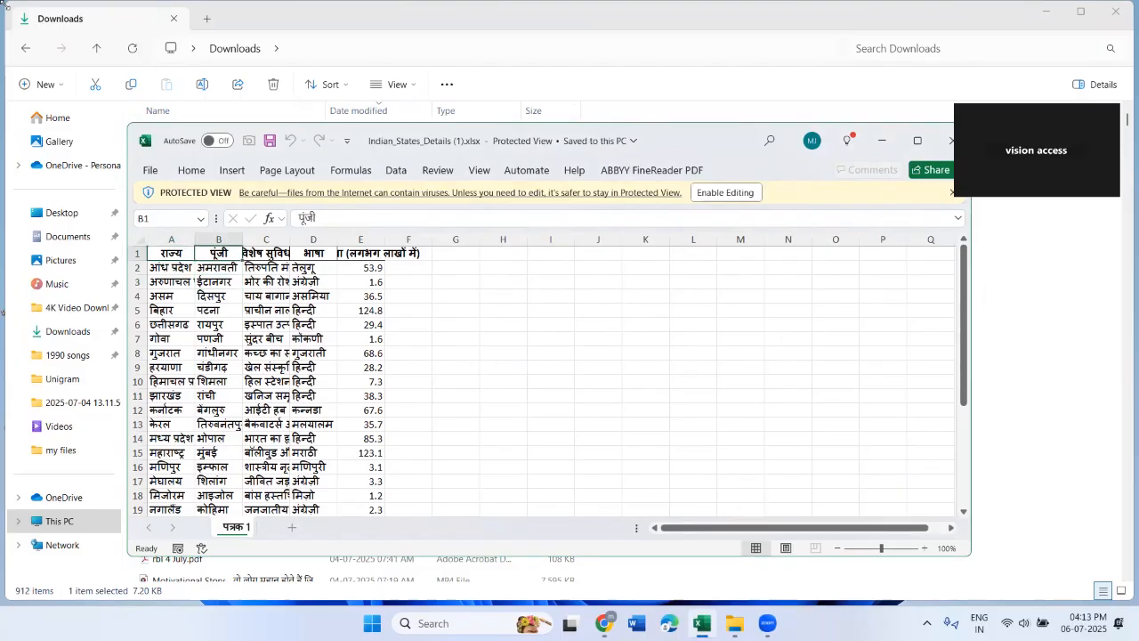
key("Right")
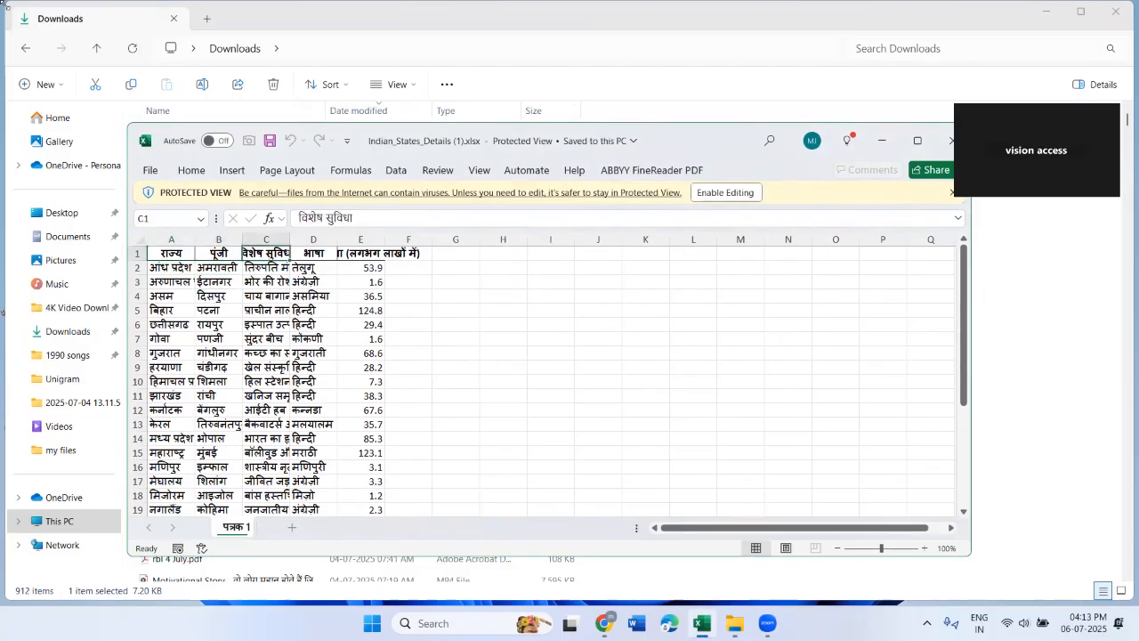
key("Home")
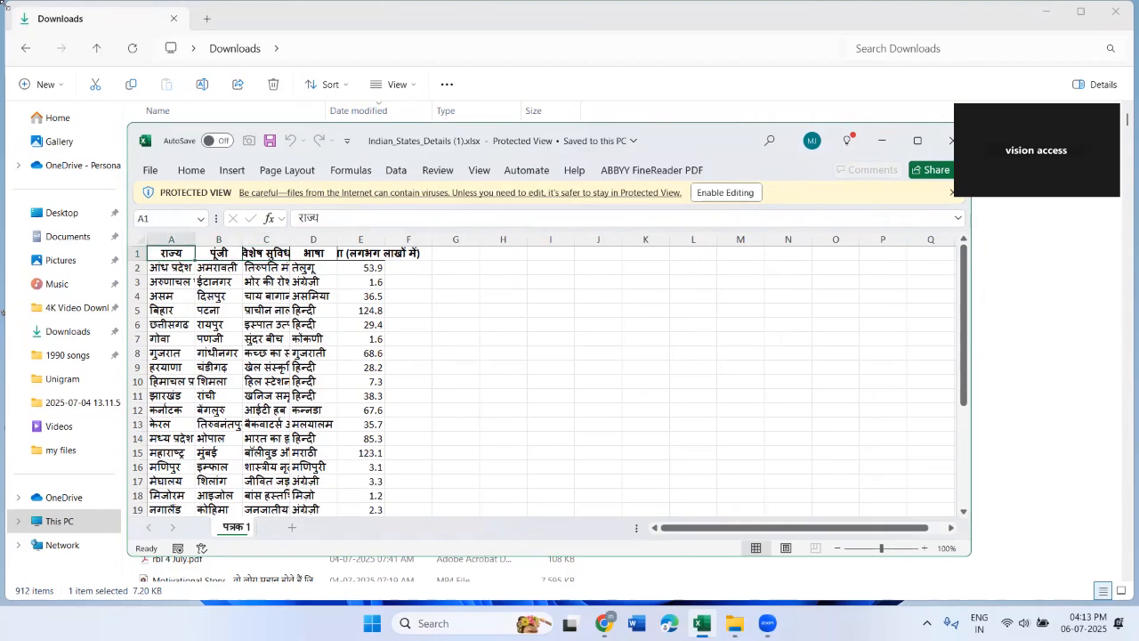
key("Down")
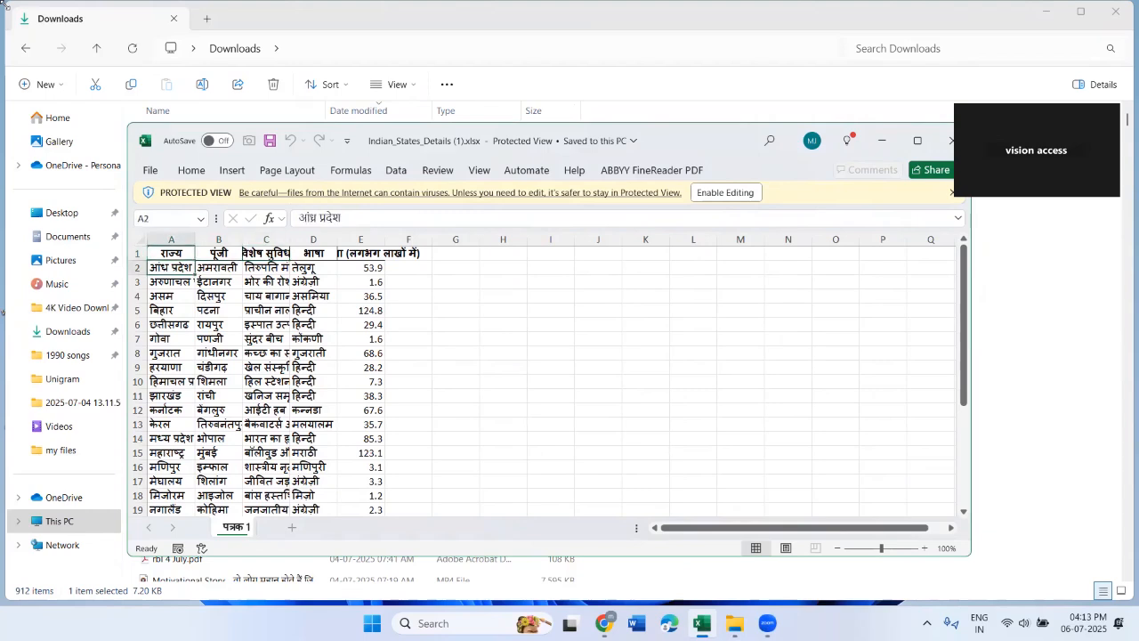
key("Right")
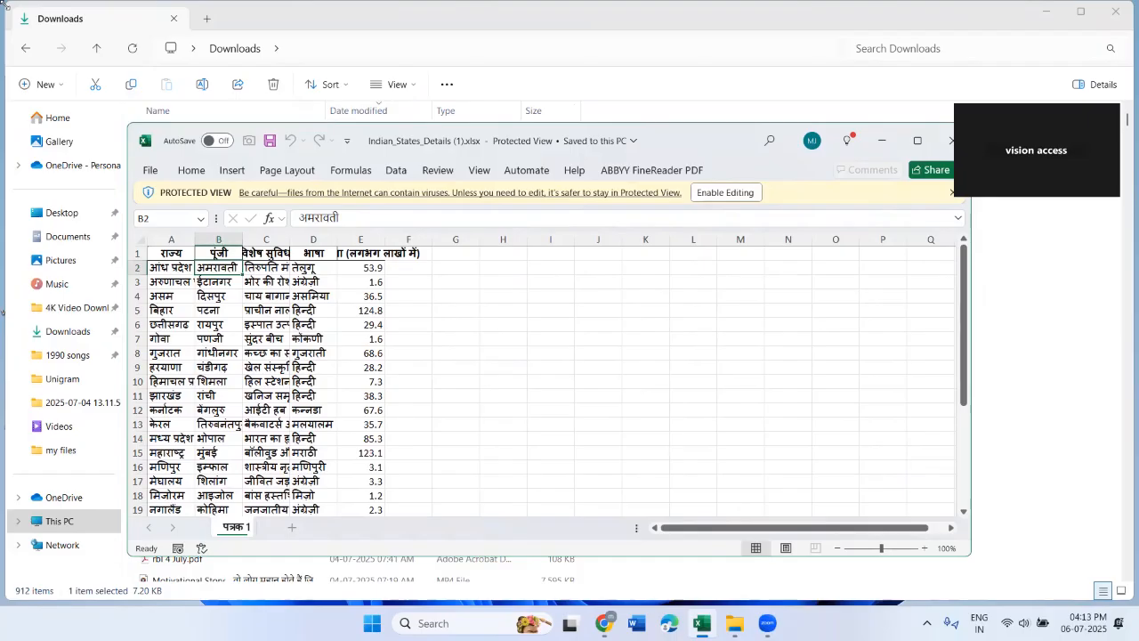
key("Right")
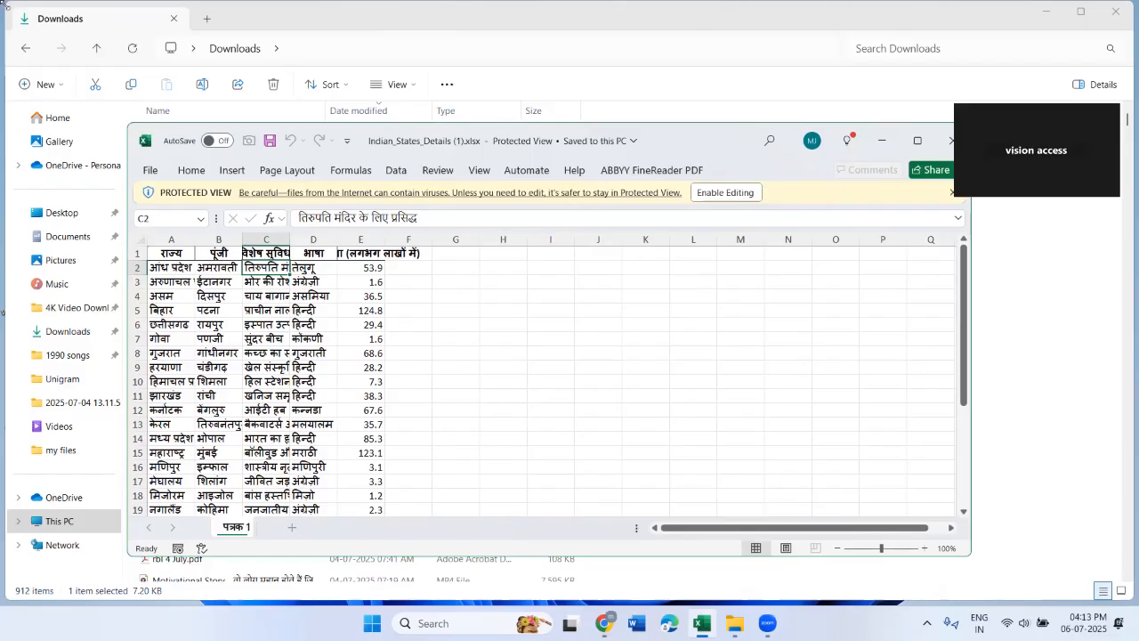
key("Home")
key("Down")
key("Right")
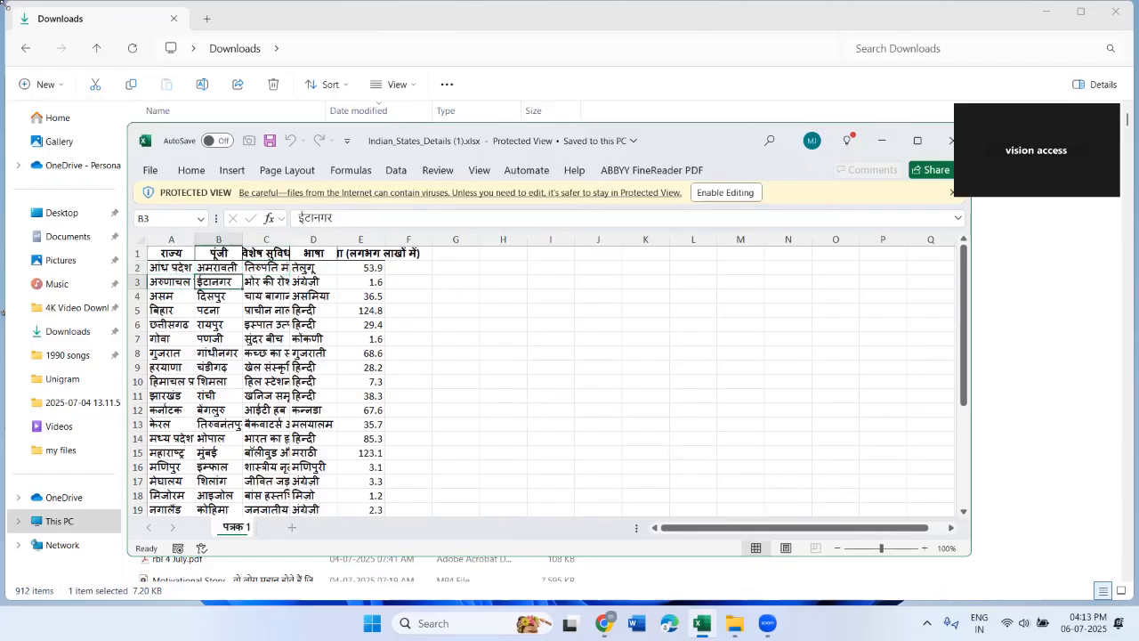
key("Right")
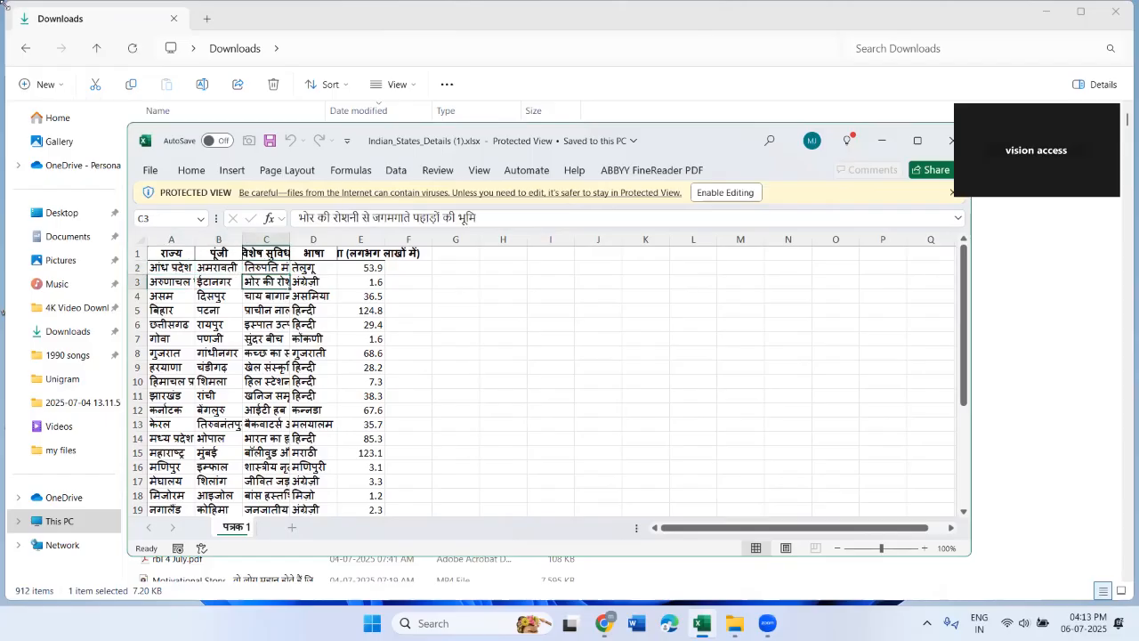